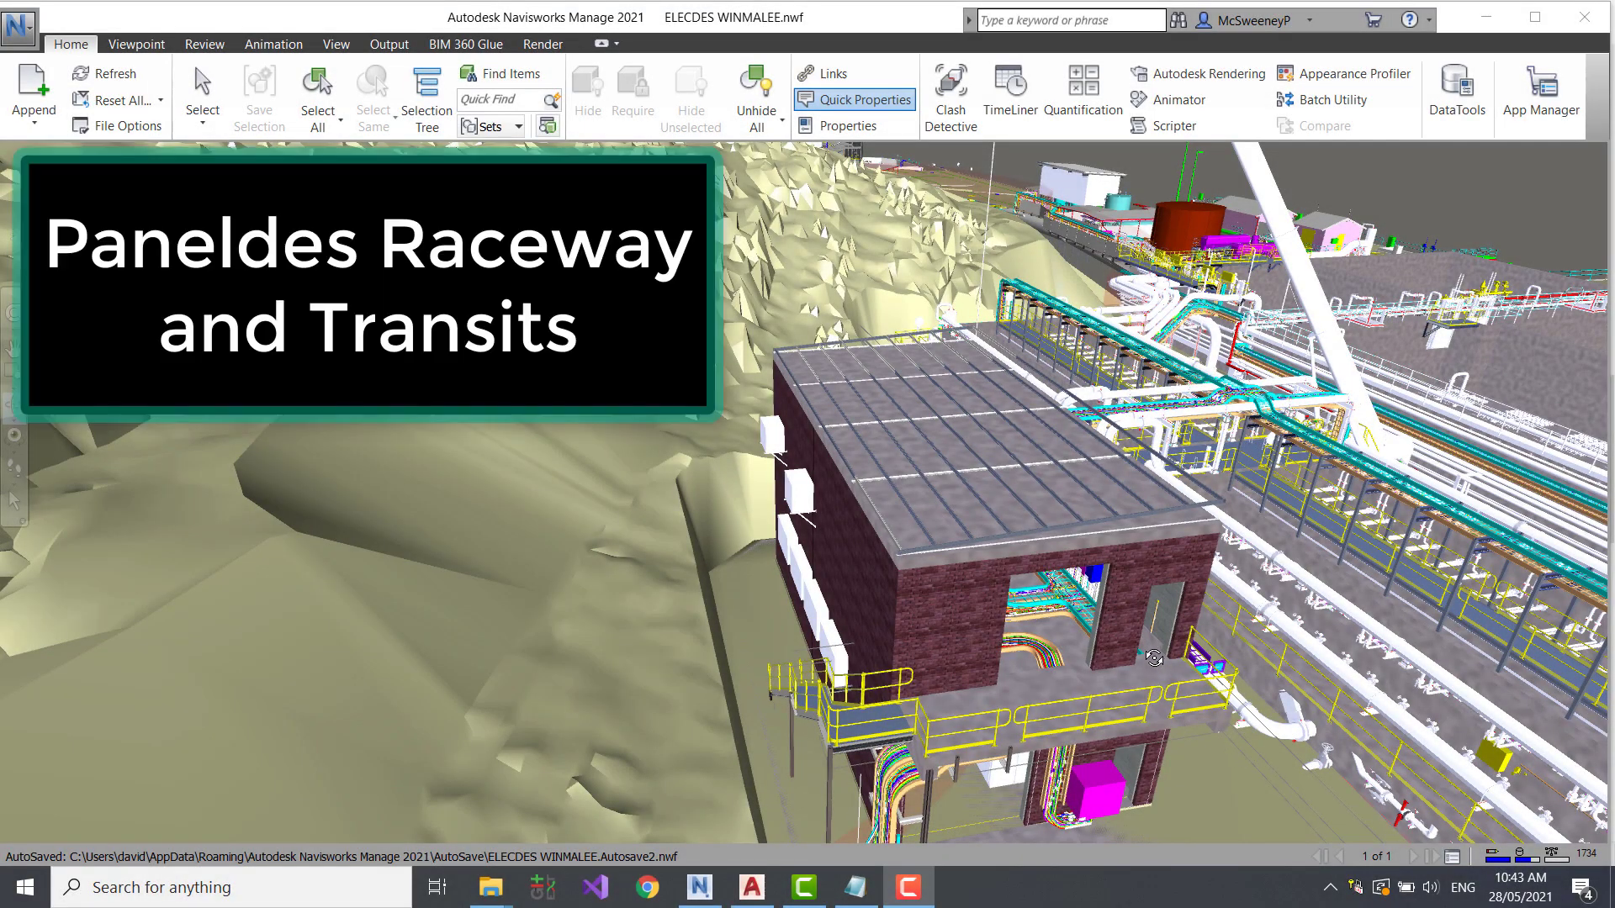
# - Zoom in and orbit the building to bring the short purple line's end into view
pyautogui.scroll(2, 1152, 656)
pyautogui.scroll(1, 1148, 651)
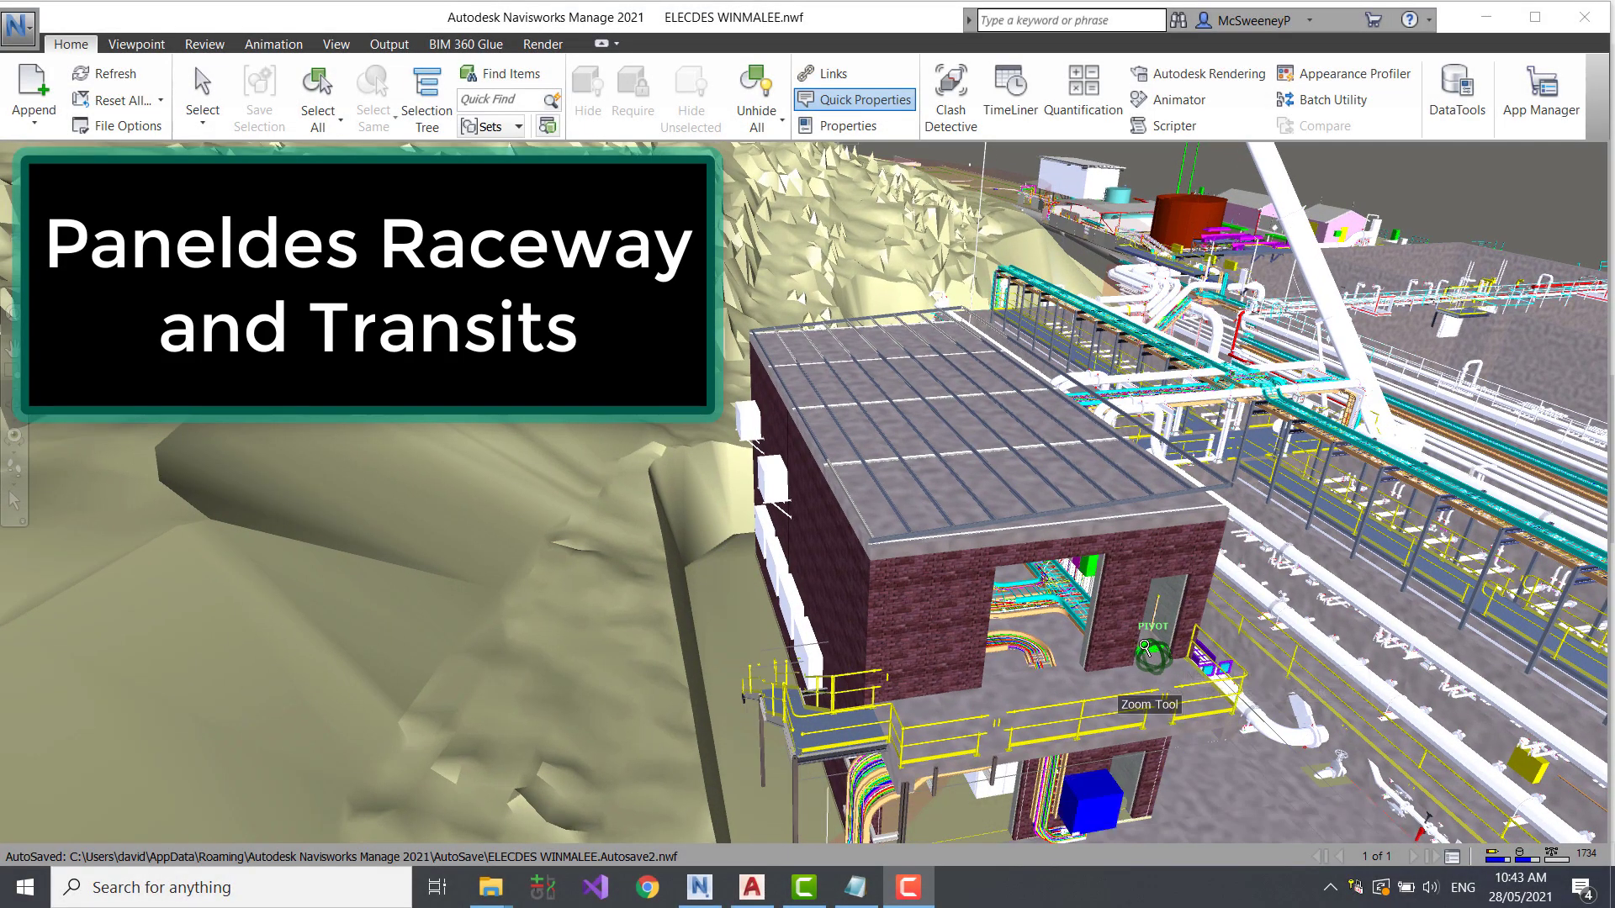
pyautogui.scroll(1, 1144, 625)
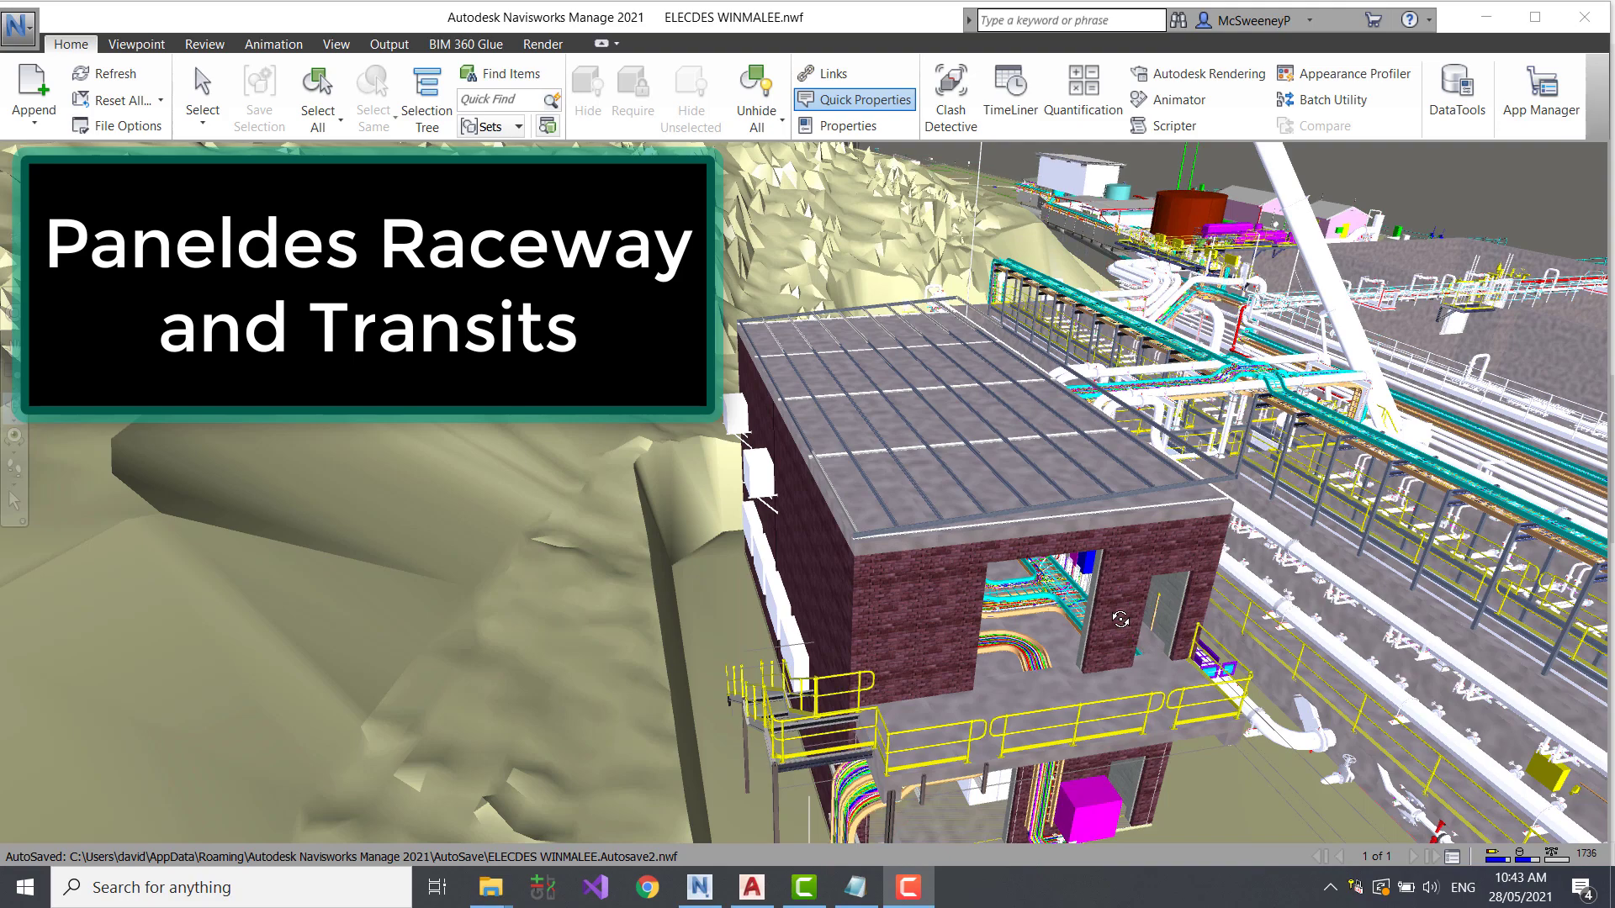
pyautogui.moveTo(1114, 618); pyautogui.dragTo(704, 601)
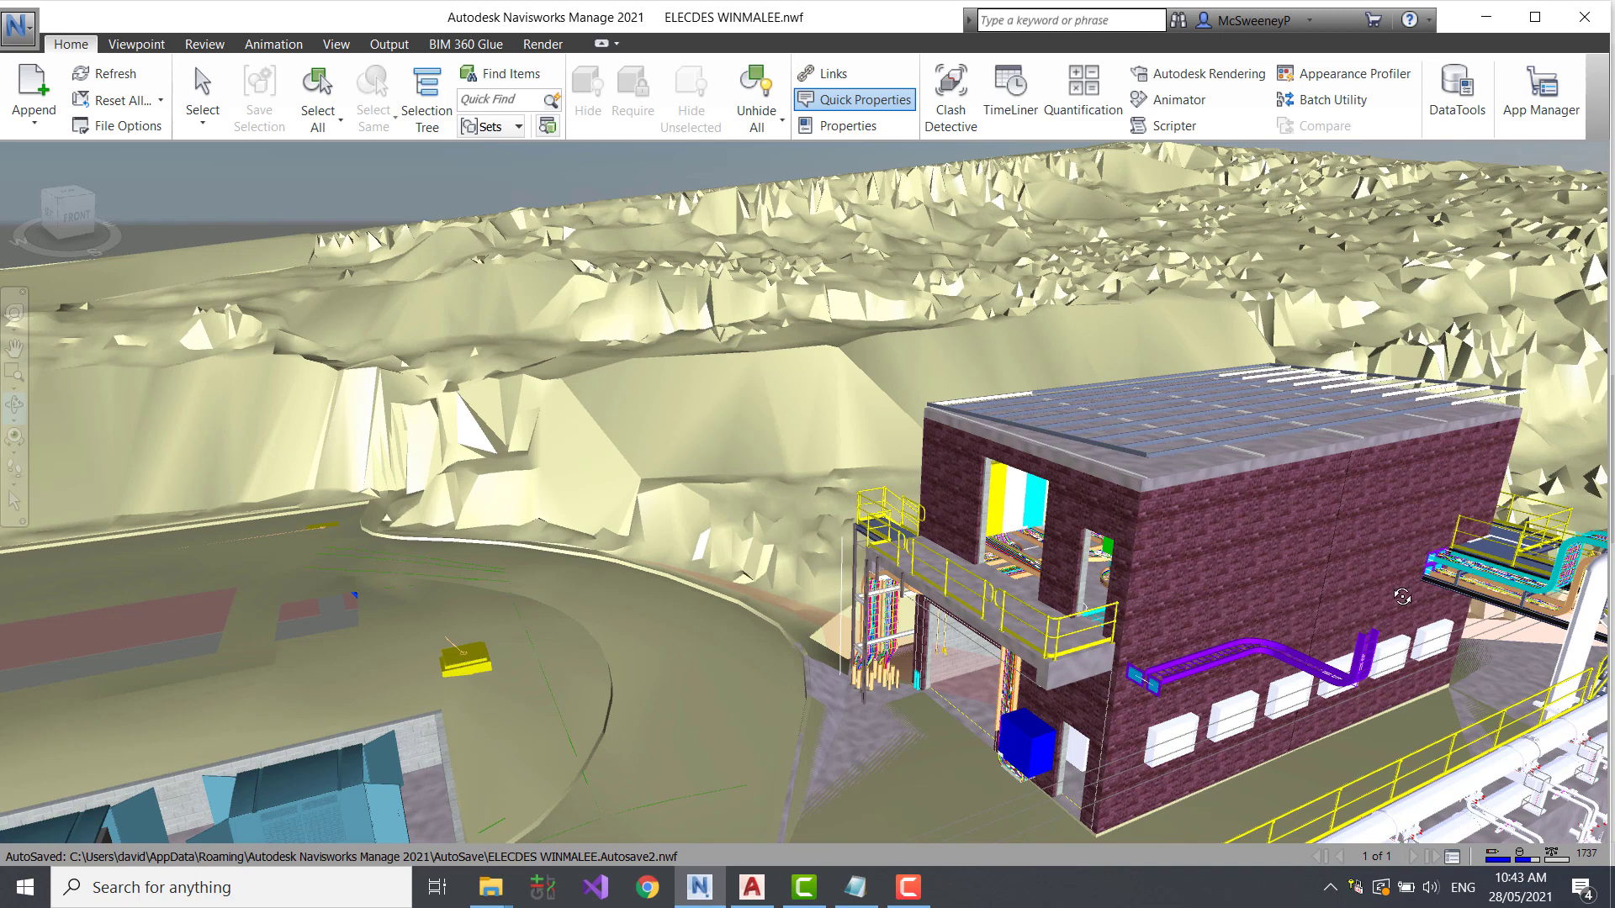
pyautogui.scroll(3, 1527, 570)
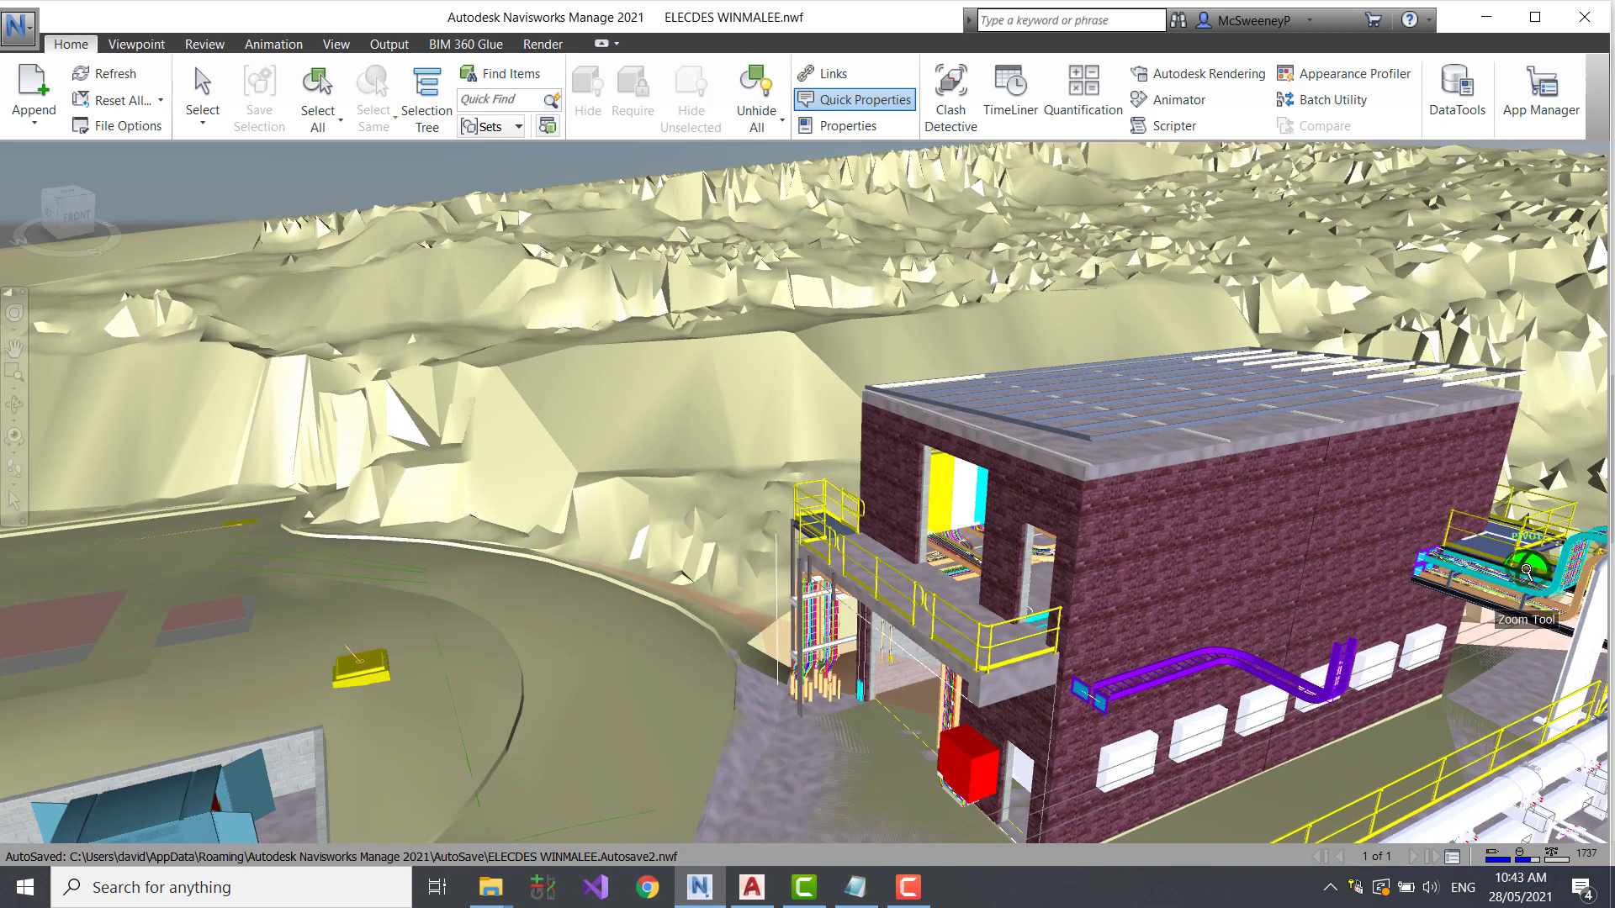
pyautogui.scroll(2, 1522, 571)
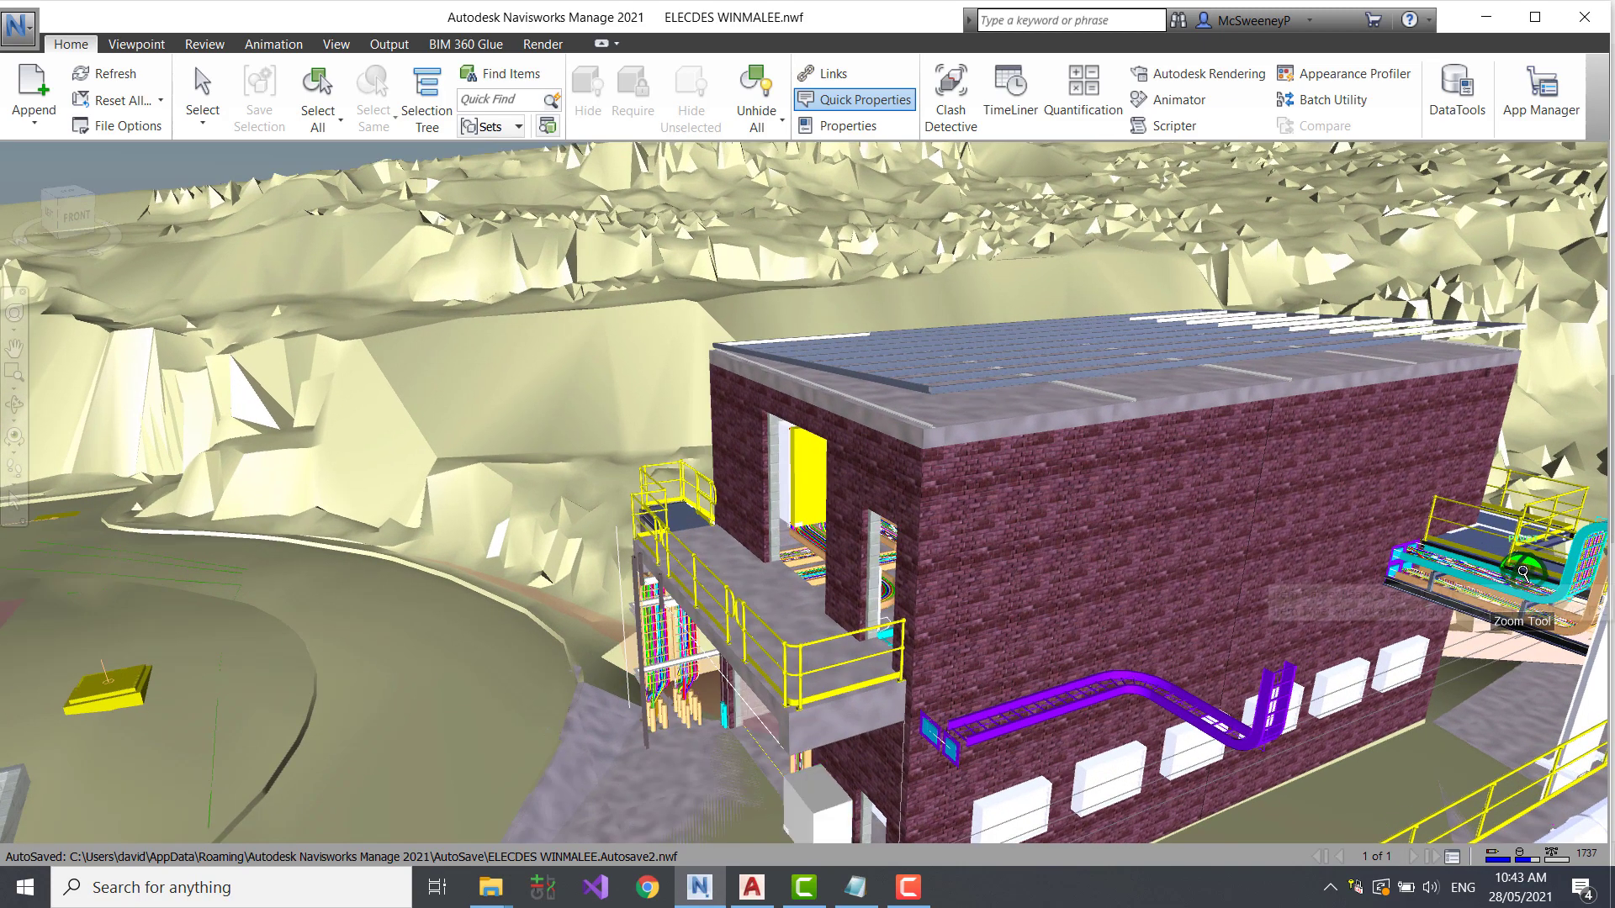
pyautogui.scroll(3, 1522, 572)
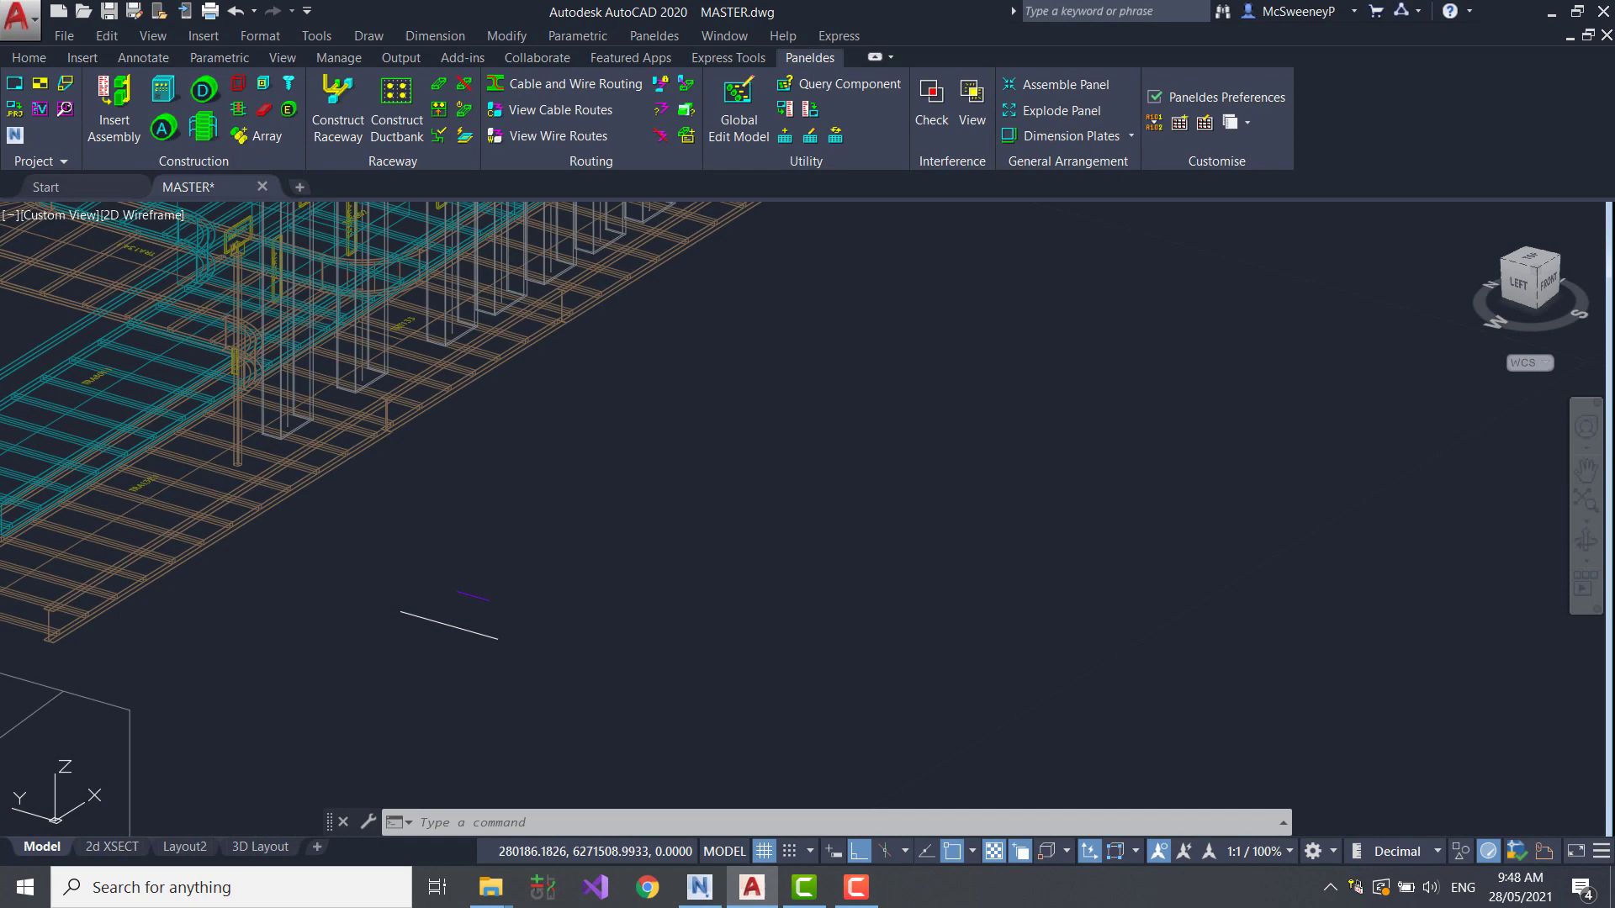
pyautogui.click(677, 575)
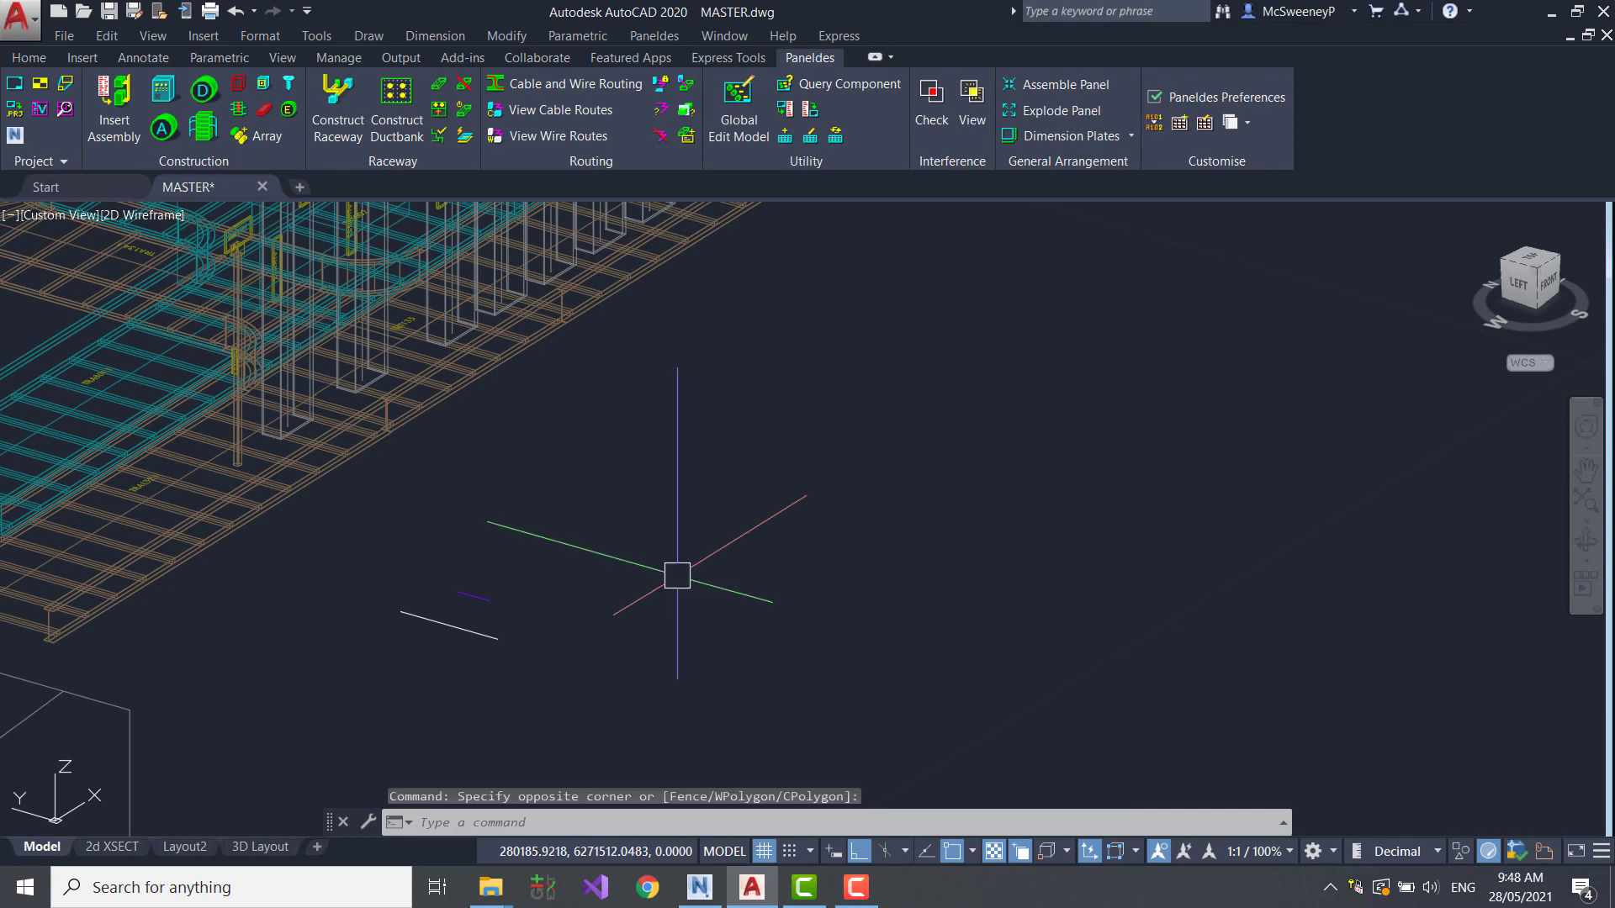
# - Draw a 3DPOLY route from the purple line's end with three legs and a vertical rise
pyautogui.write('3DPOLy')
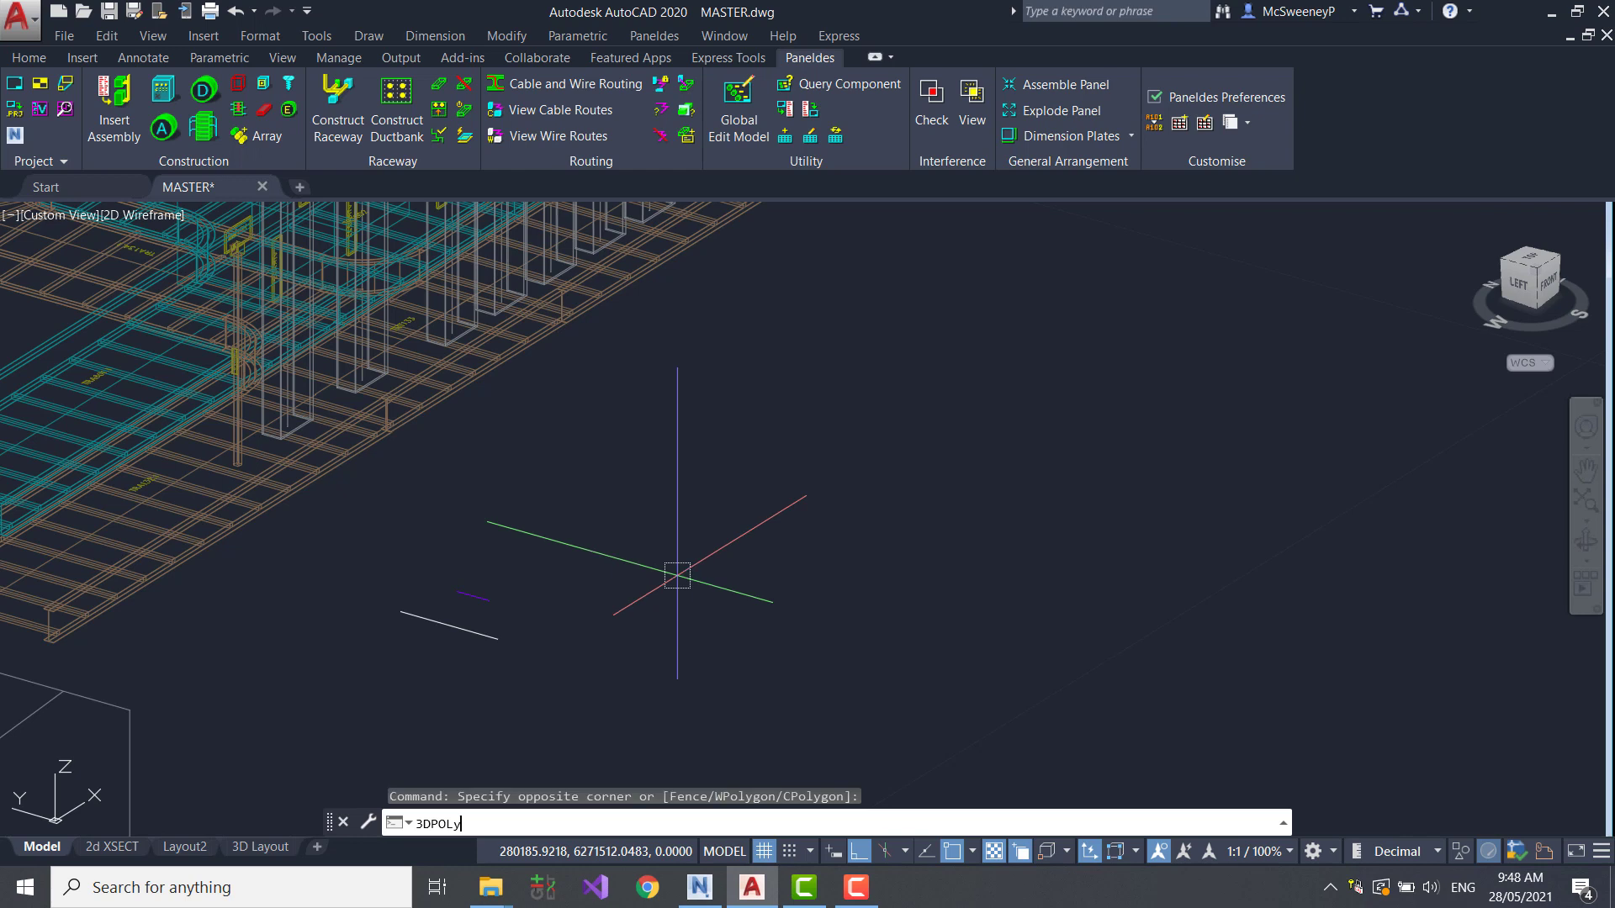
pyautogui.press('Return')
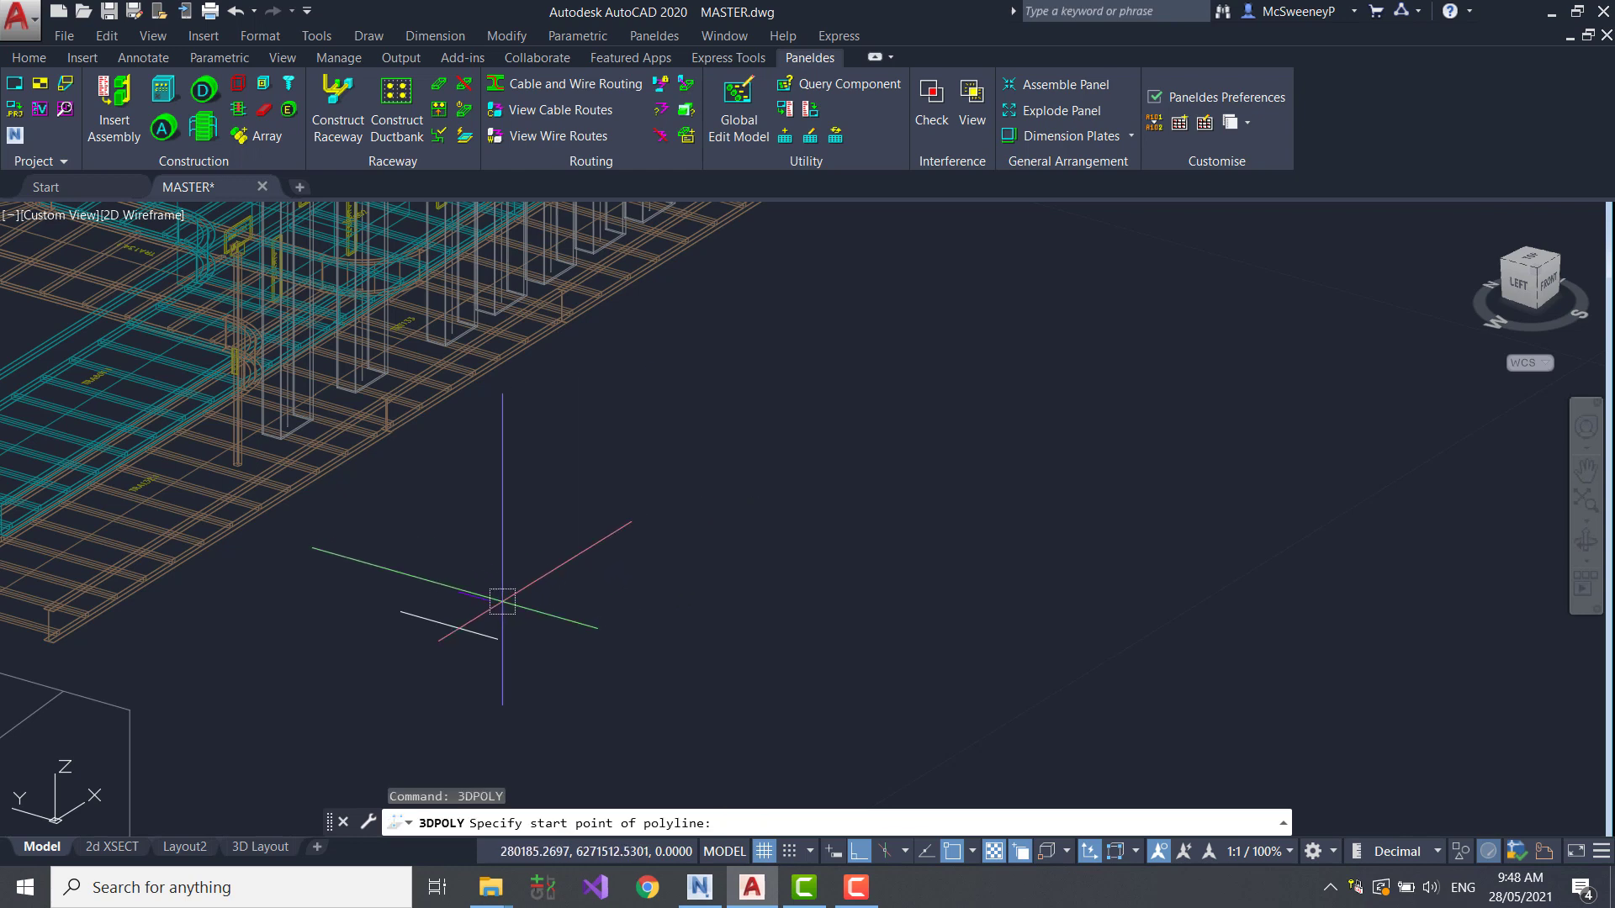
pyautogui.click(488, 599)
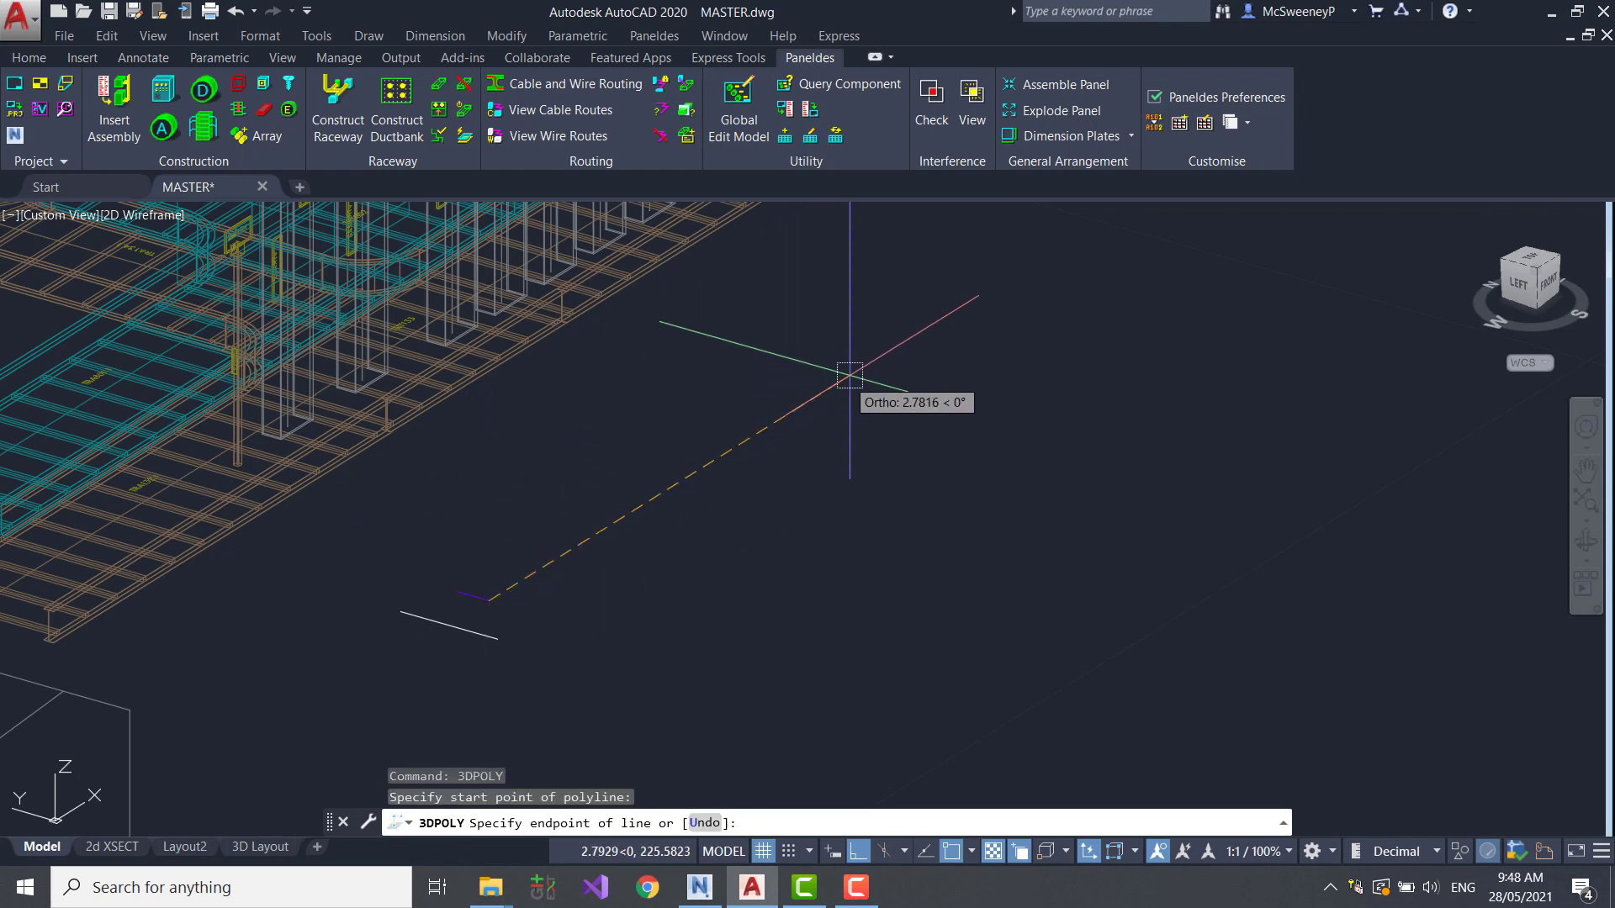
pyautogui.click(868, 363)
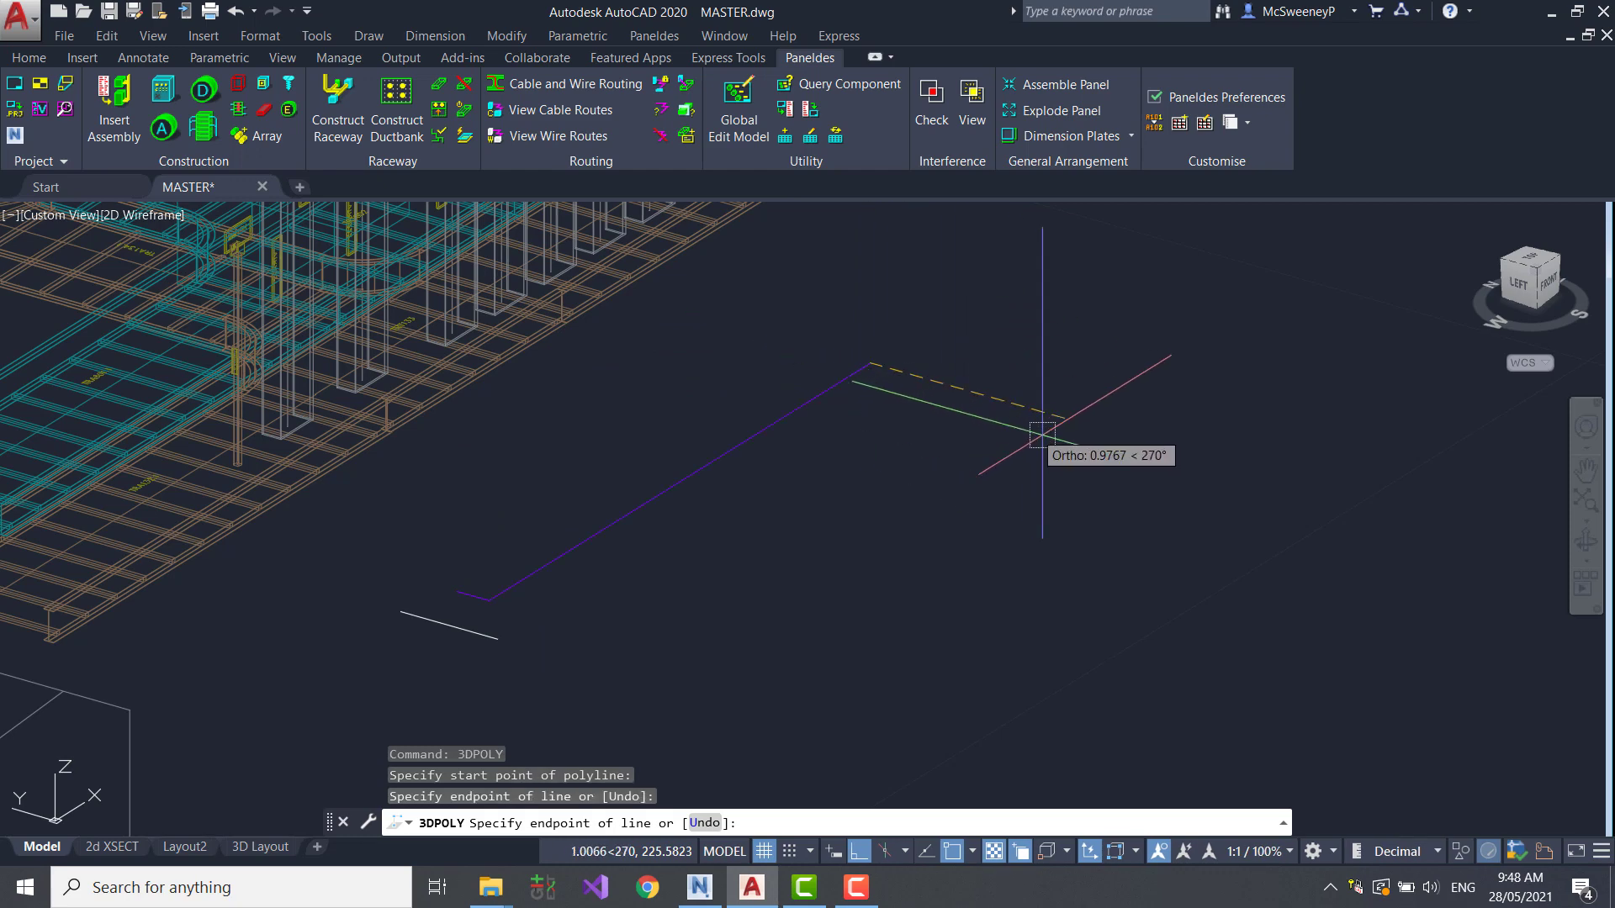
pyautogui.click(1142, 443)
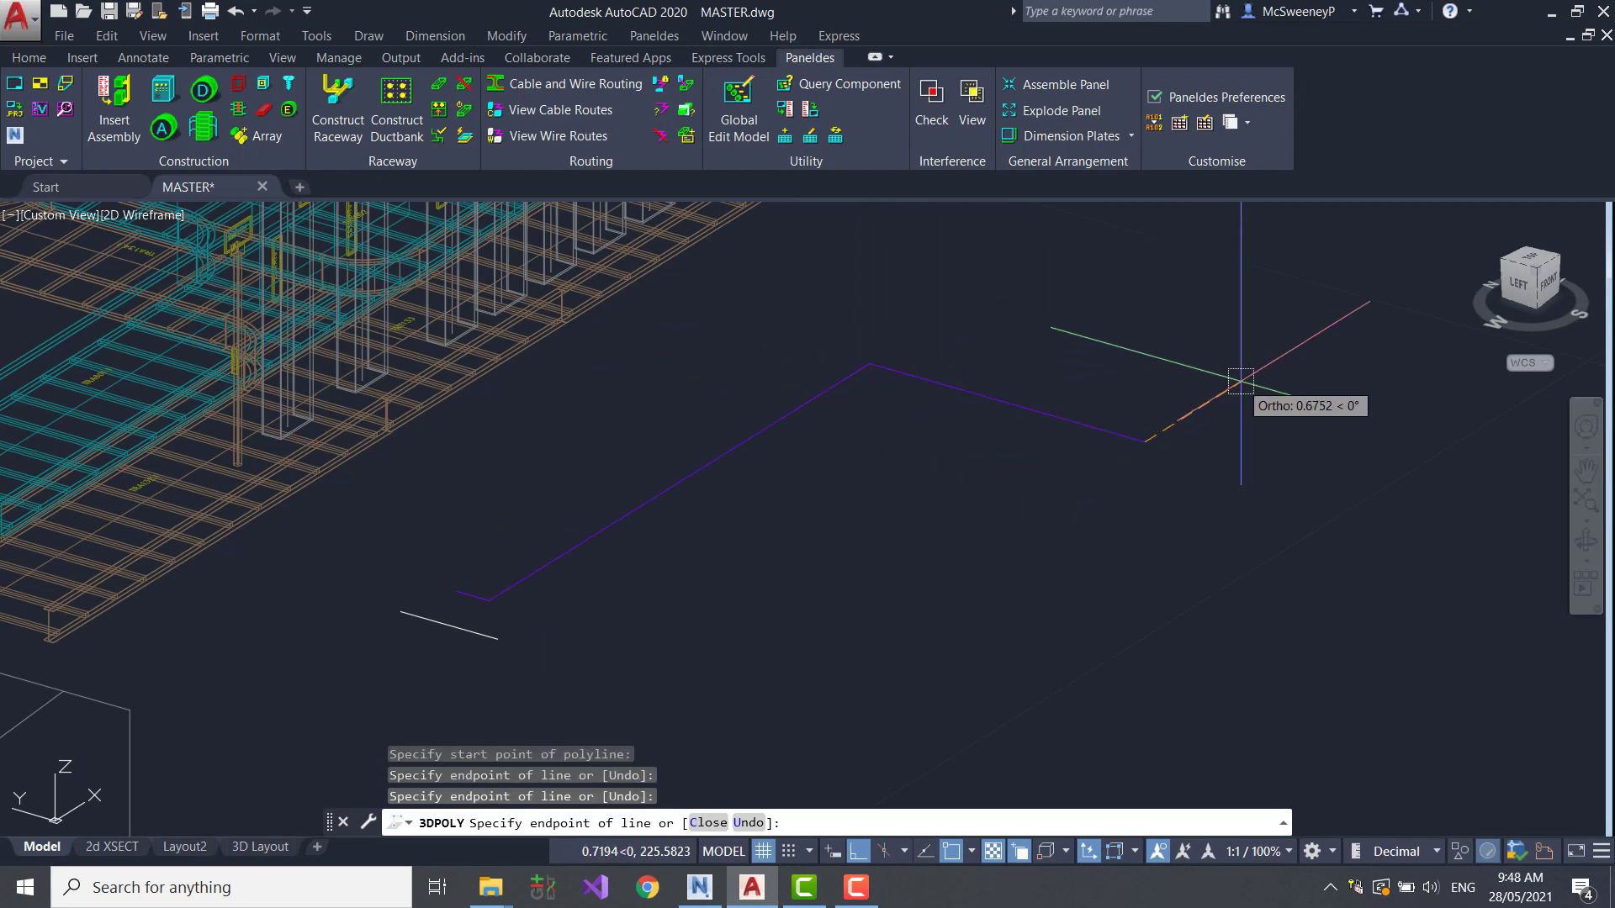
pyautogui.click(1332, 323)
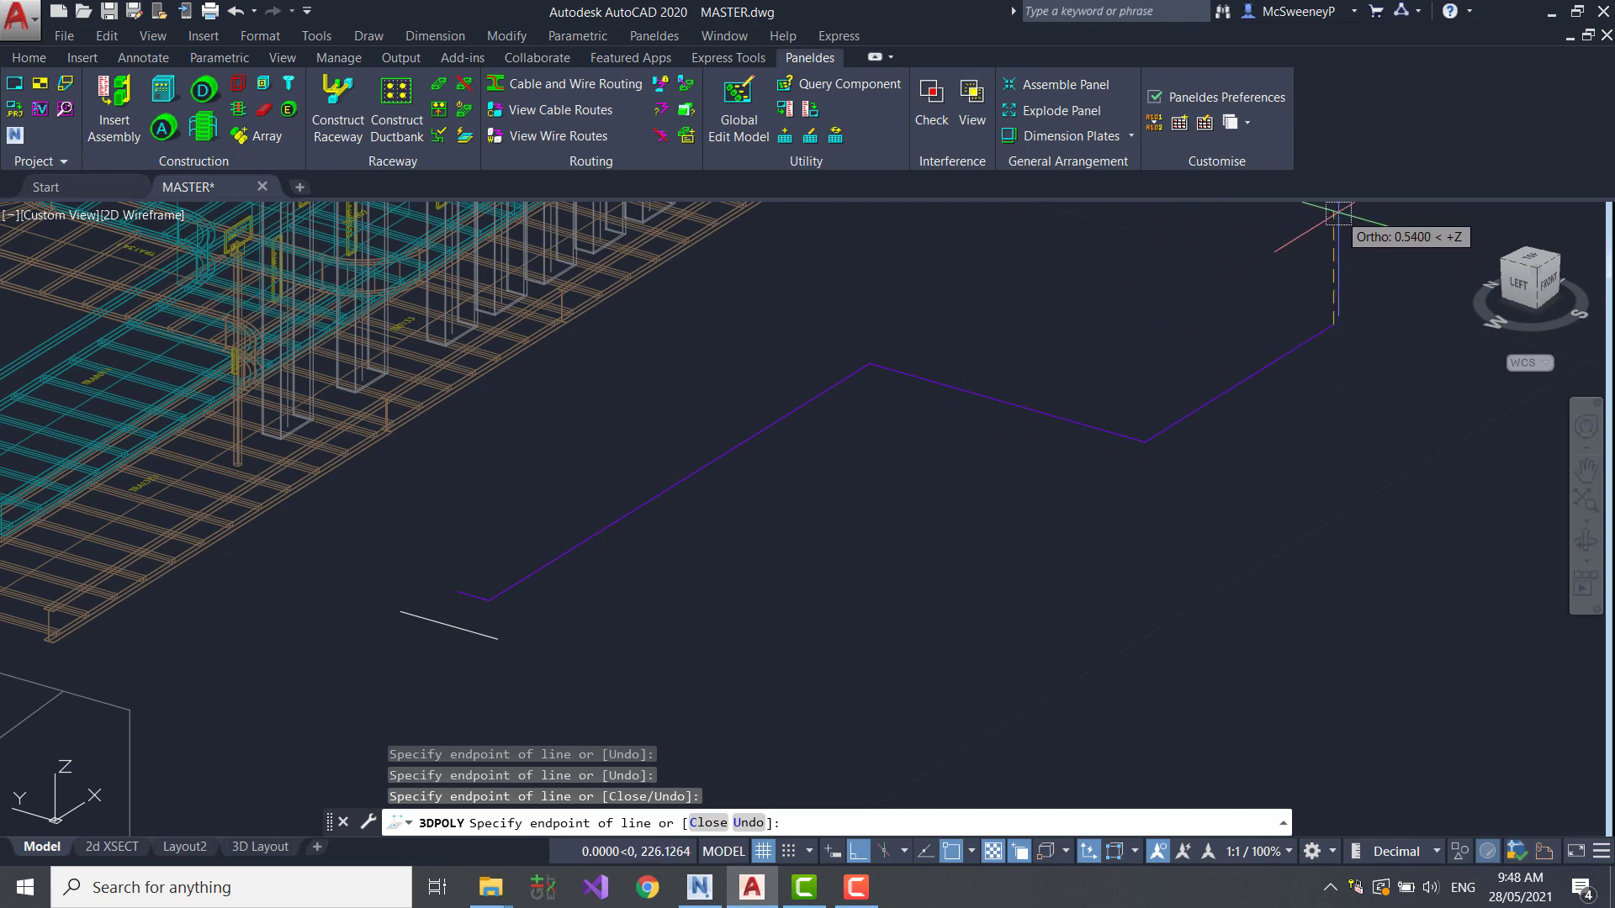
pyautogui.click(1338, 213)
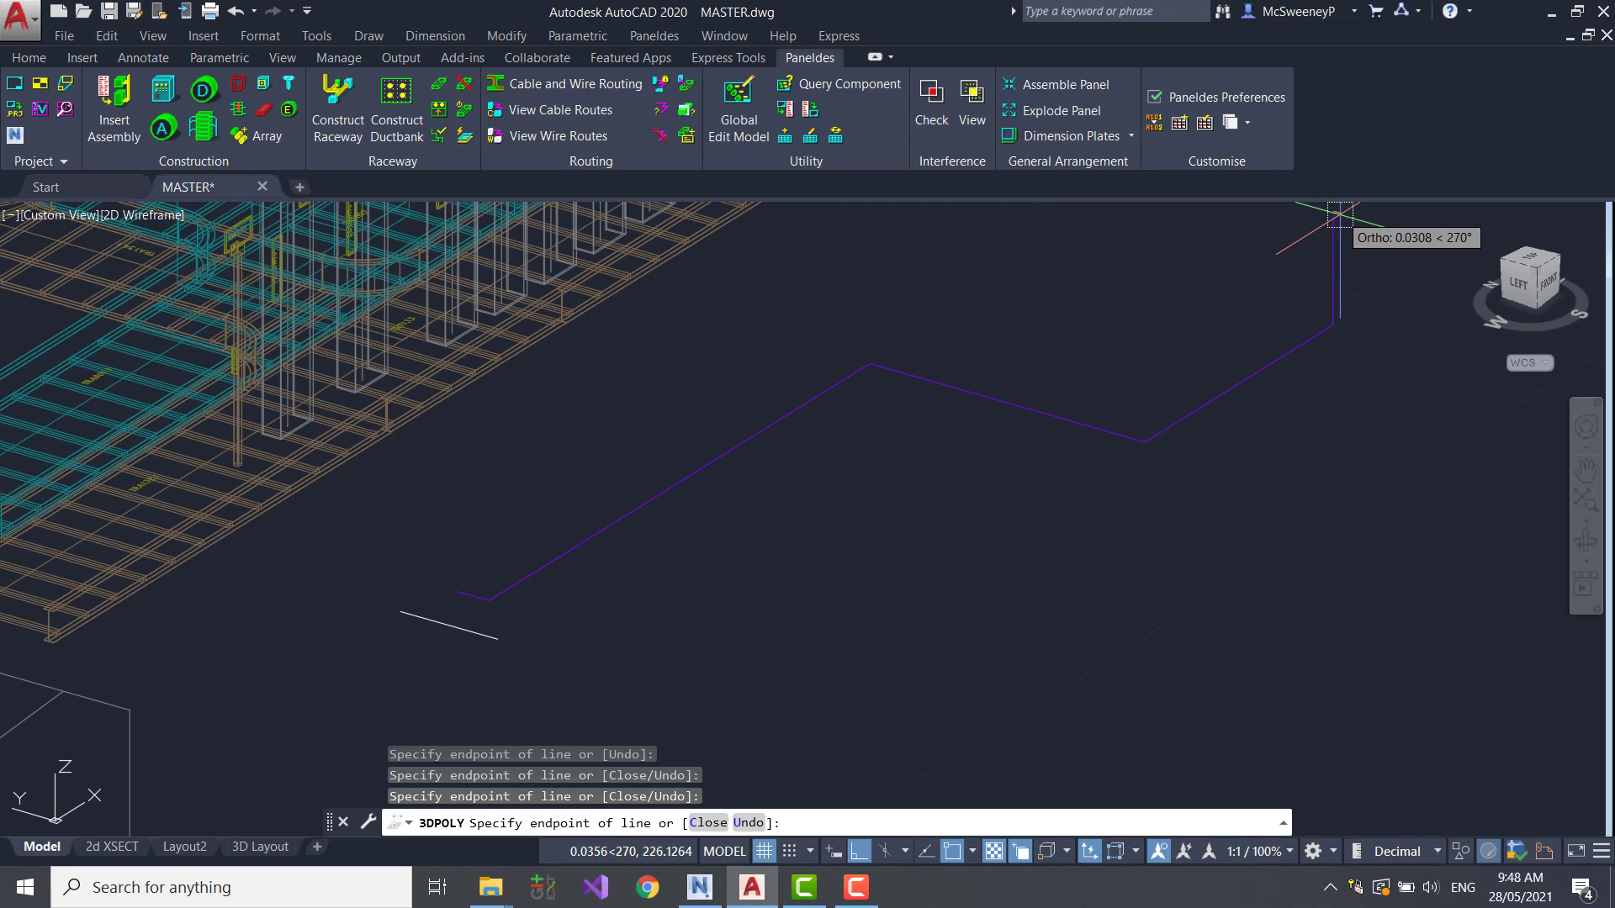
pyautogui.press('Return')
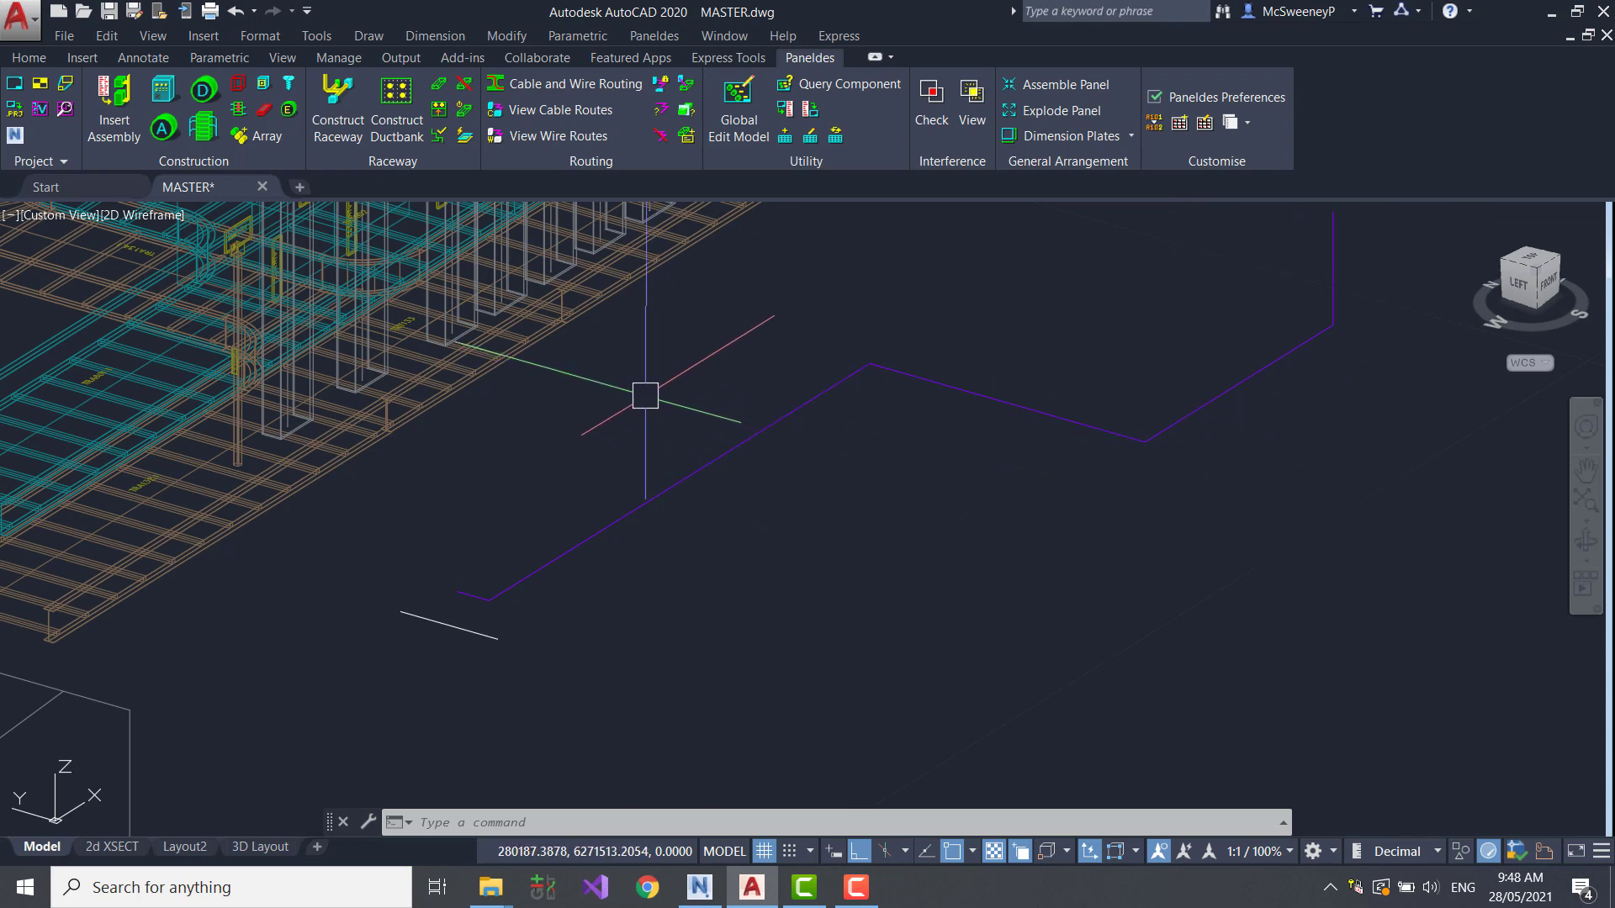
# - Trace a ladder cable tray along the new polyline with 0 rotational offset
pyautogui.click(331, 112)
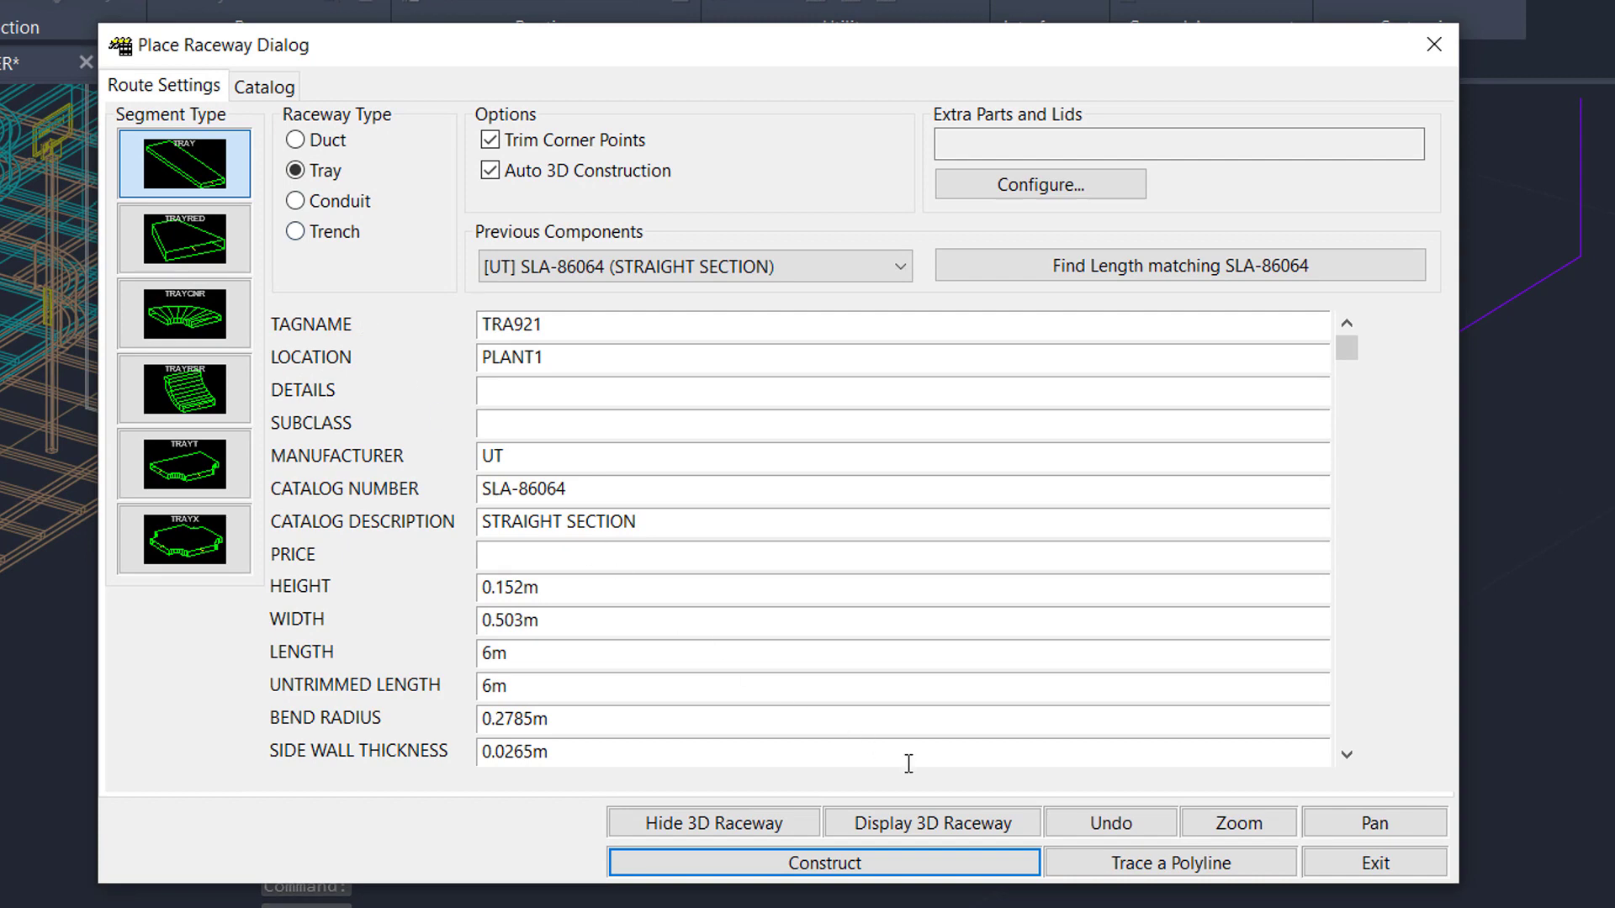
pyautogui.click(1132, 866)
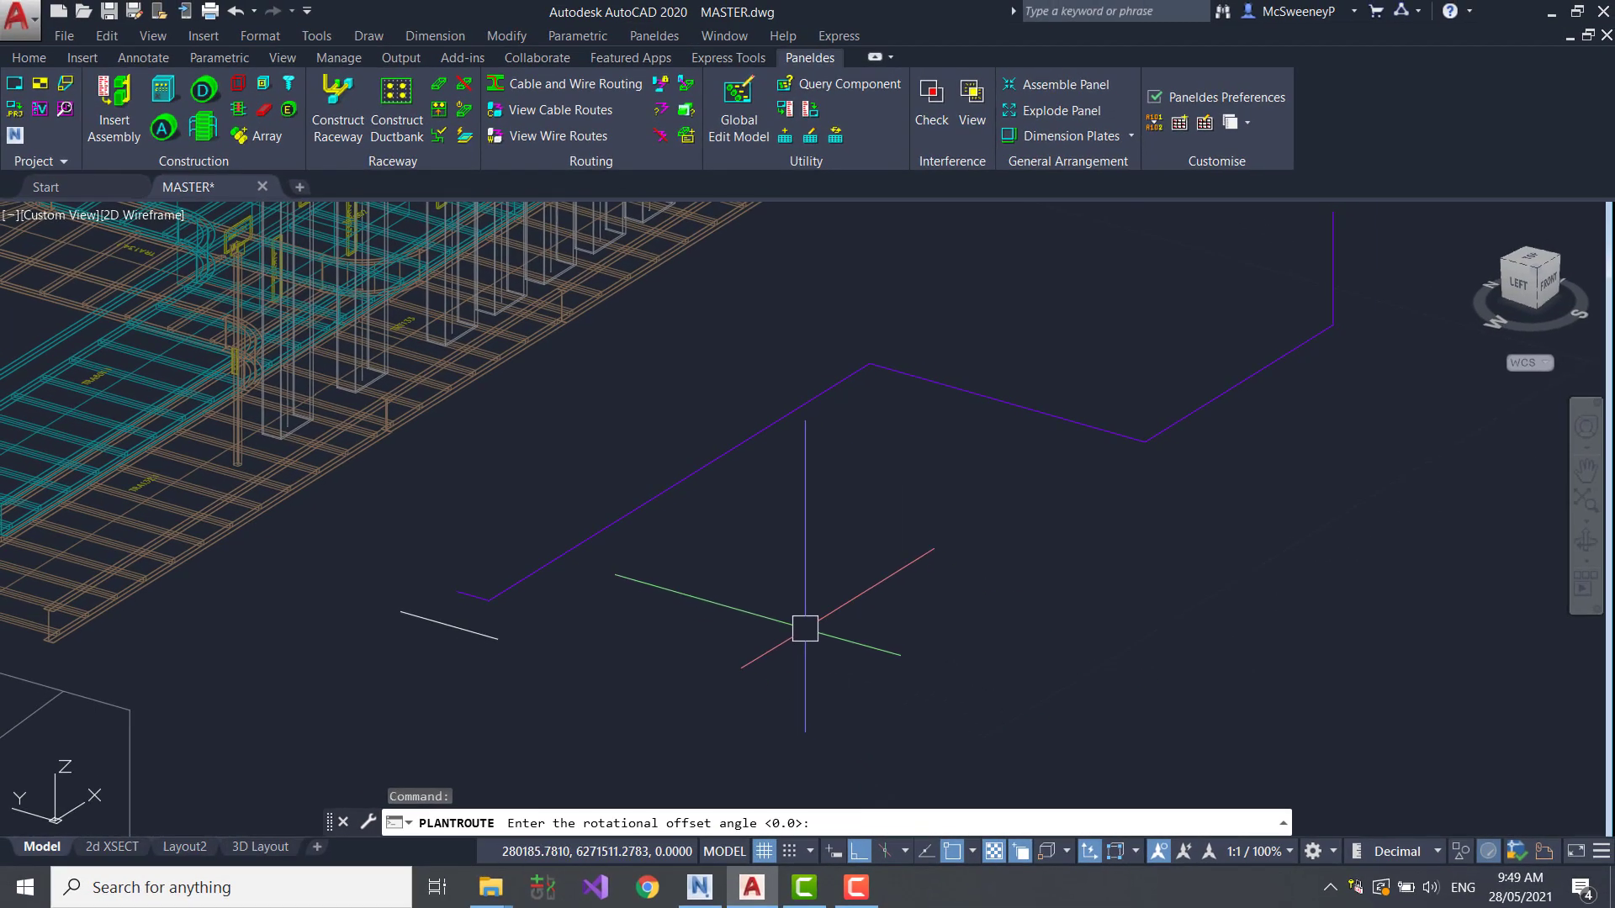
pyautogui.press('Return')
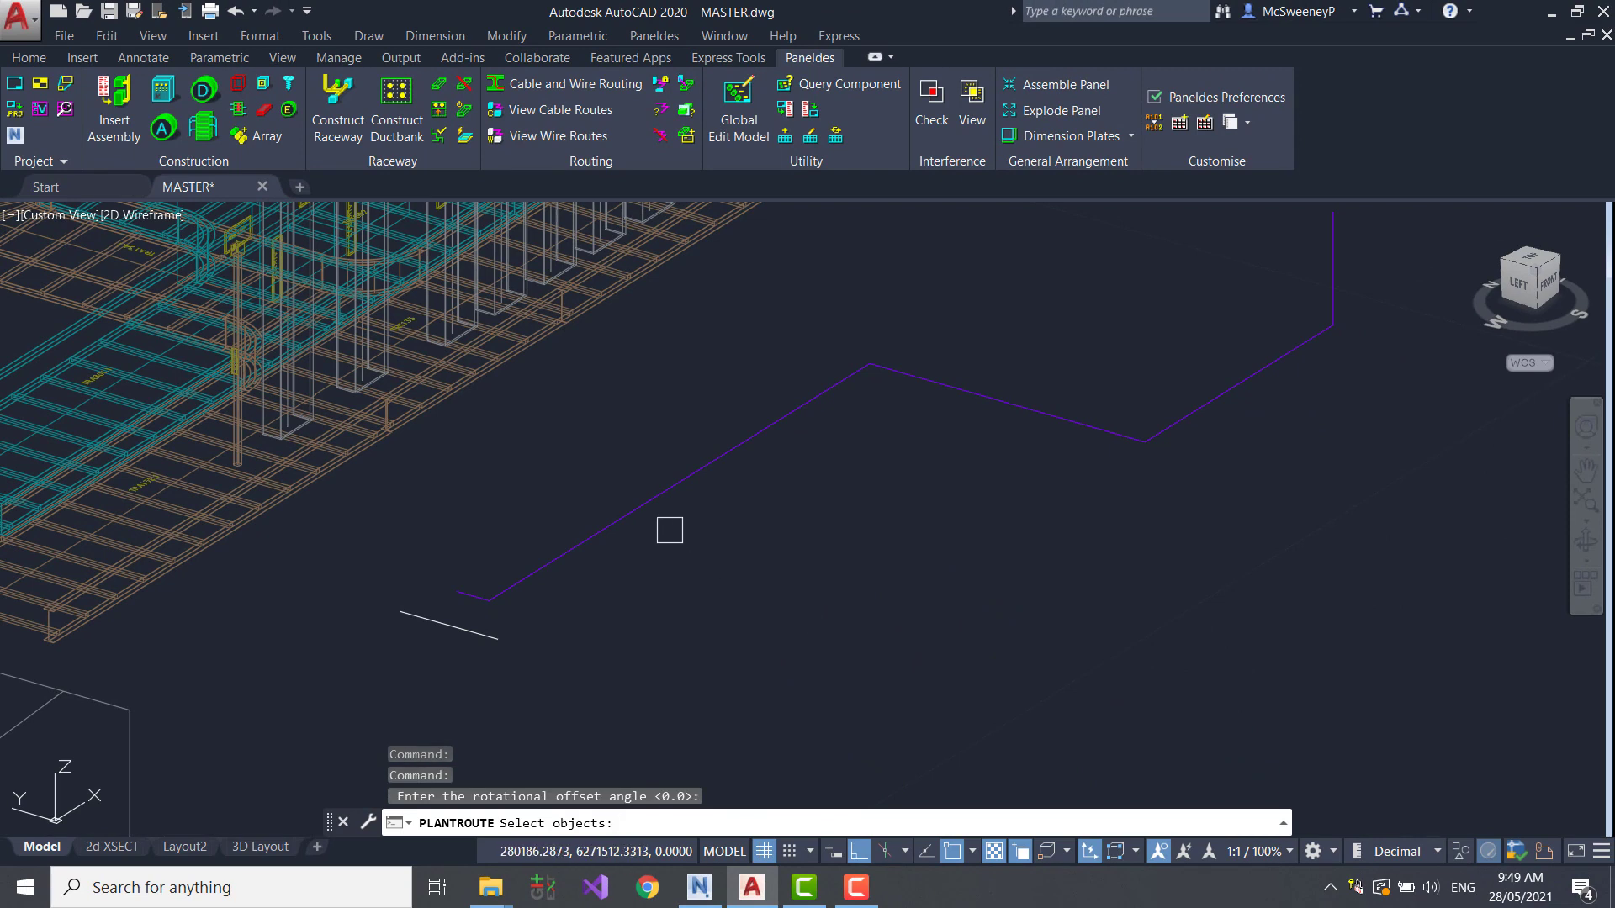
pyautogui.click(647, 504)
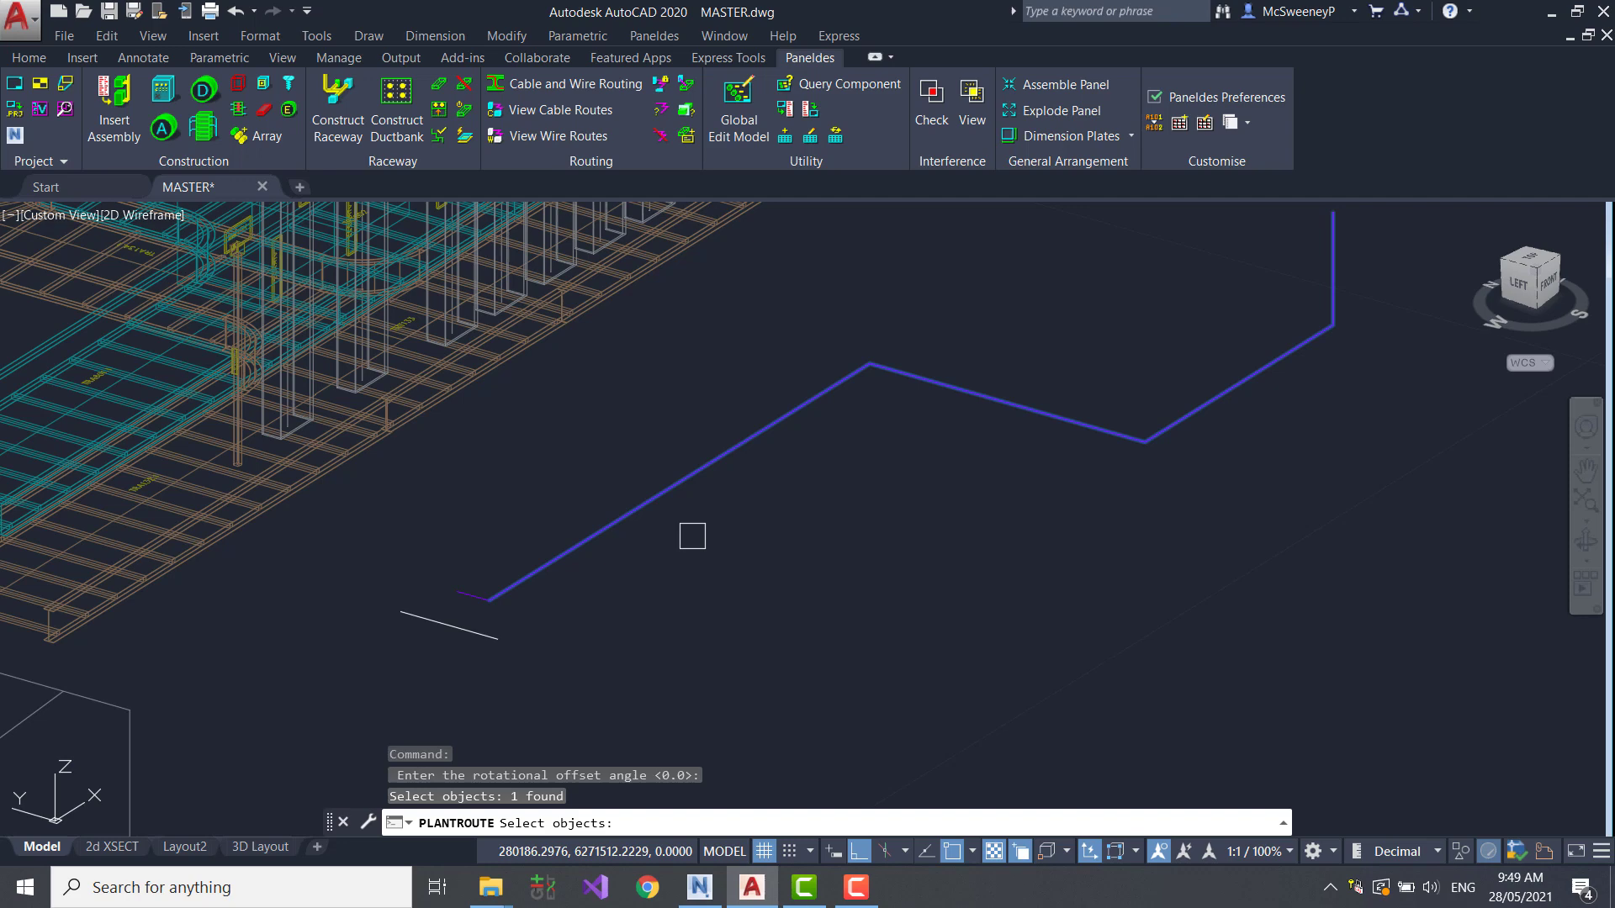
pyautogui.press('Return')
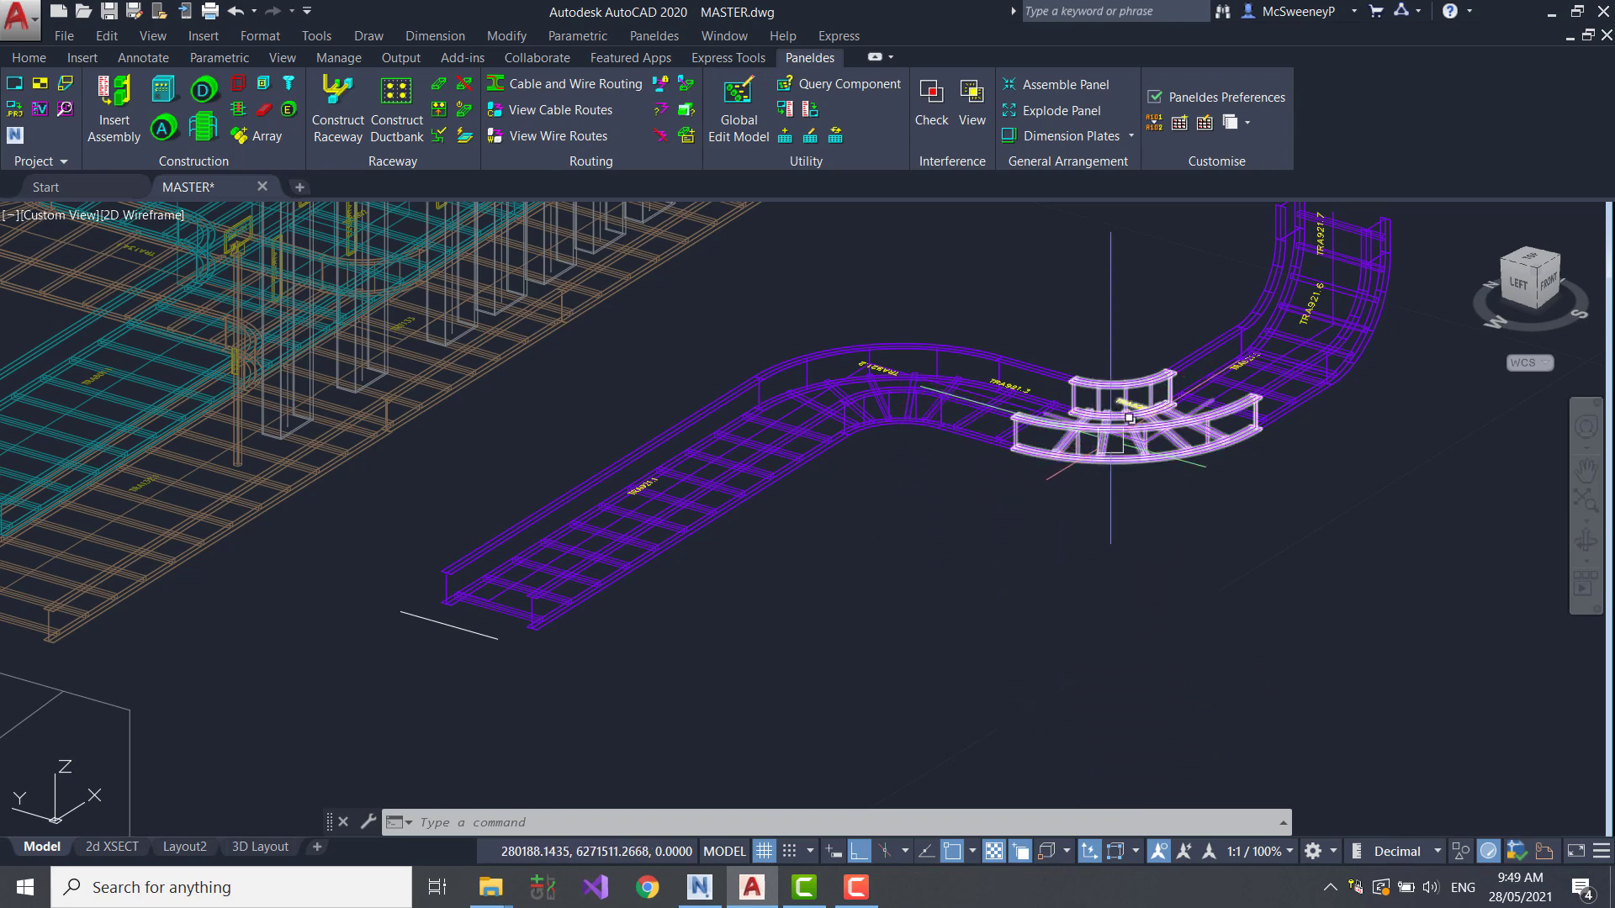
pyautogui.moveTo(1129, 418); pyautogui.dragTo(888, 345)
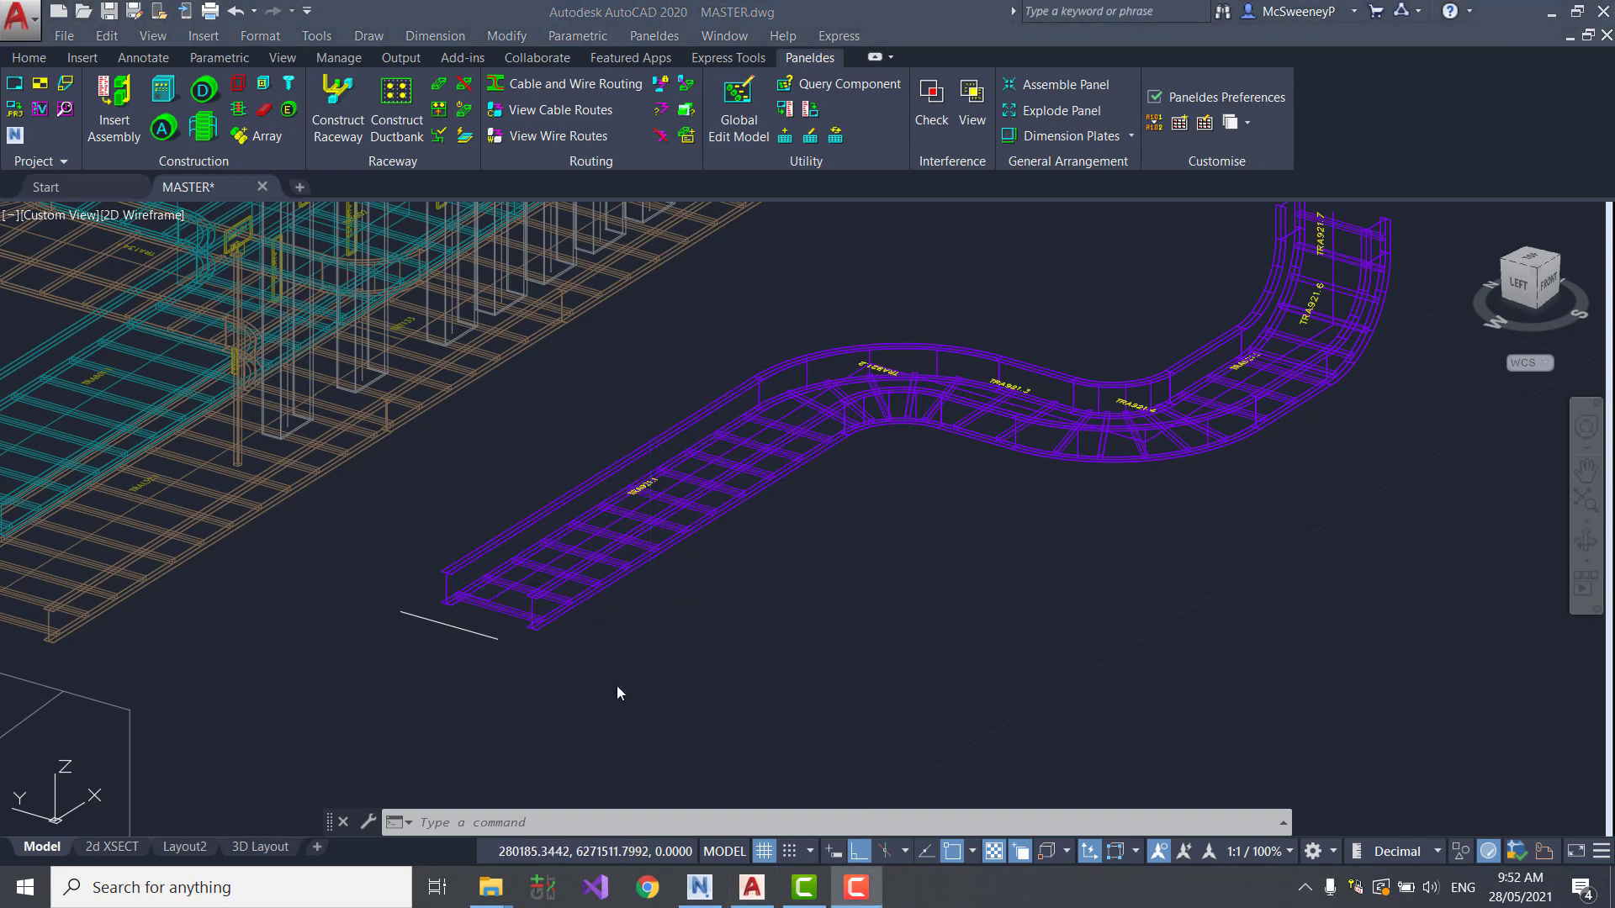
# - Replace the raceway TAGNAME value with the prefix RX
pyautogui.click(328, 116)
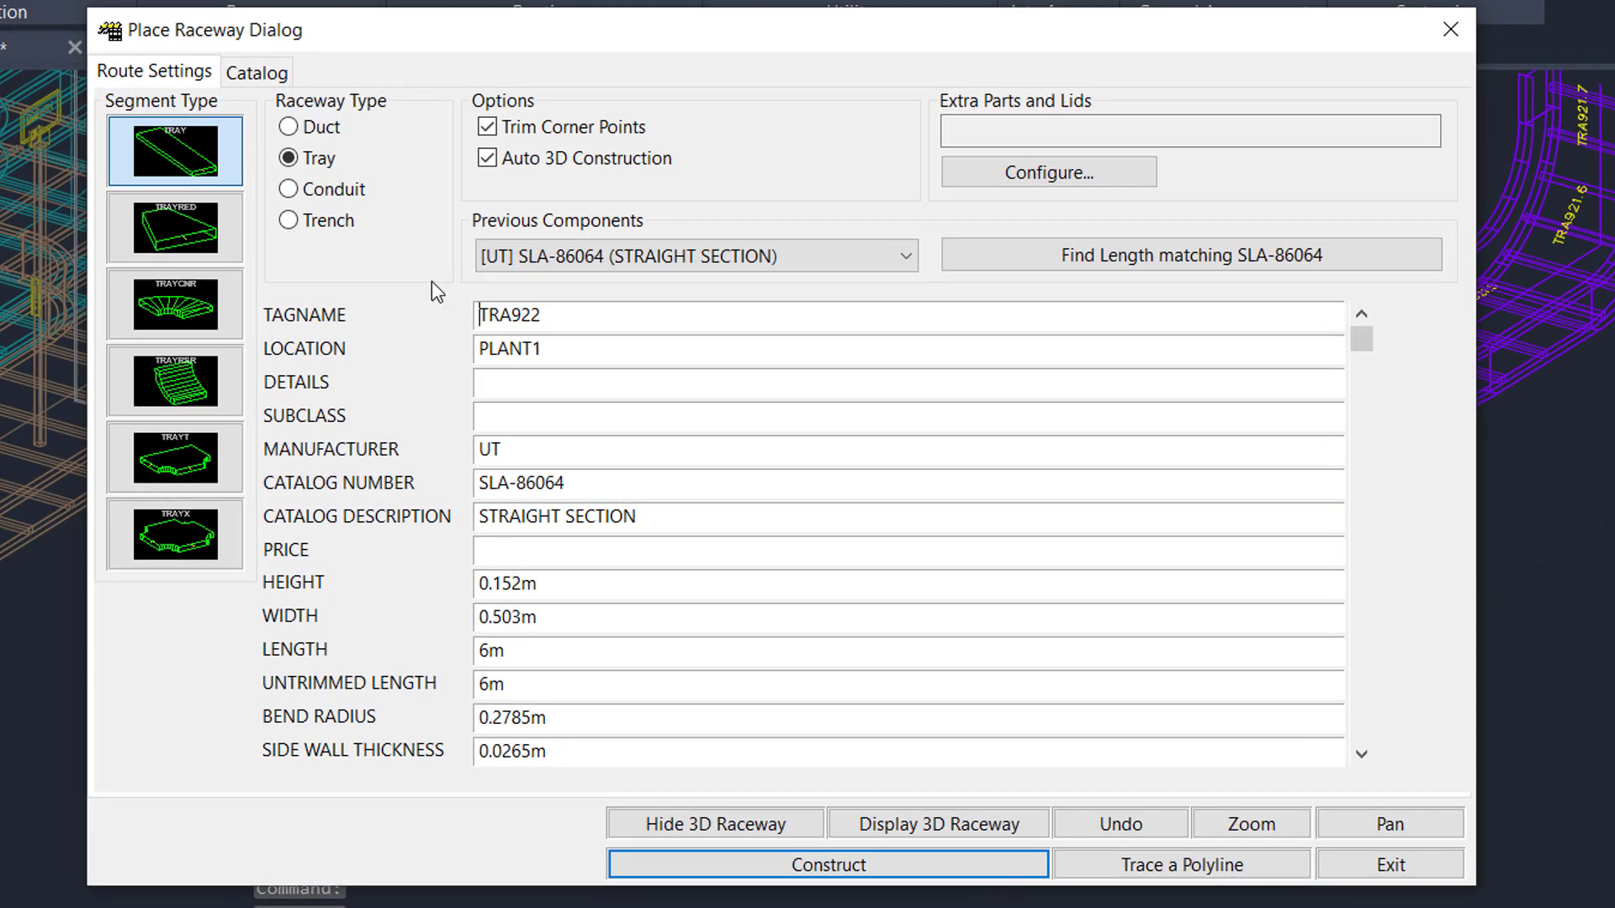
pyautogui.moveTo(575, 354); pyautogui.dragTo(481, 315)
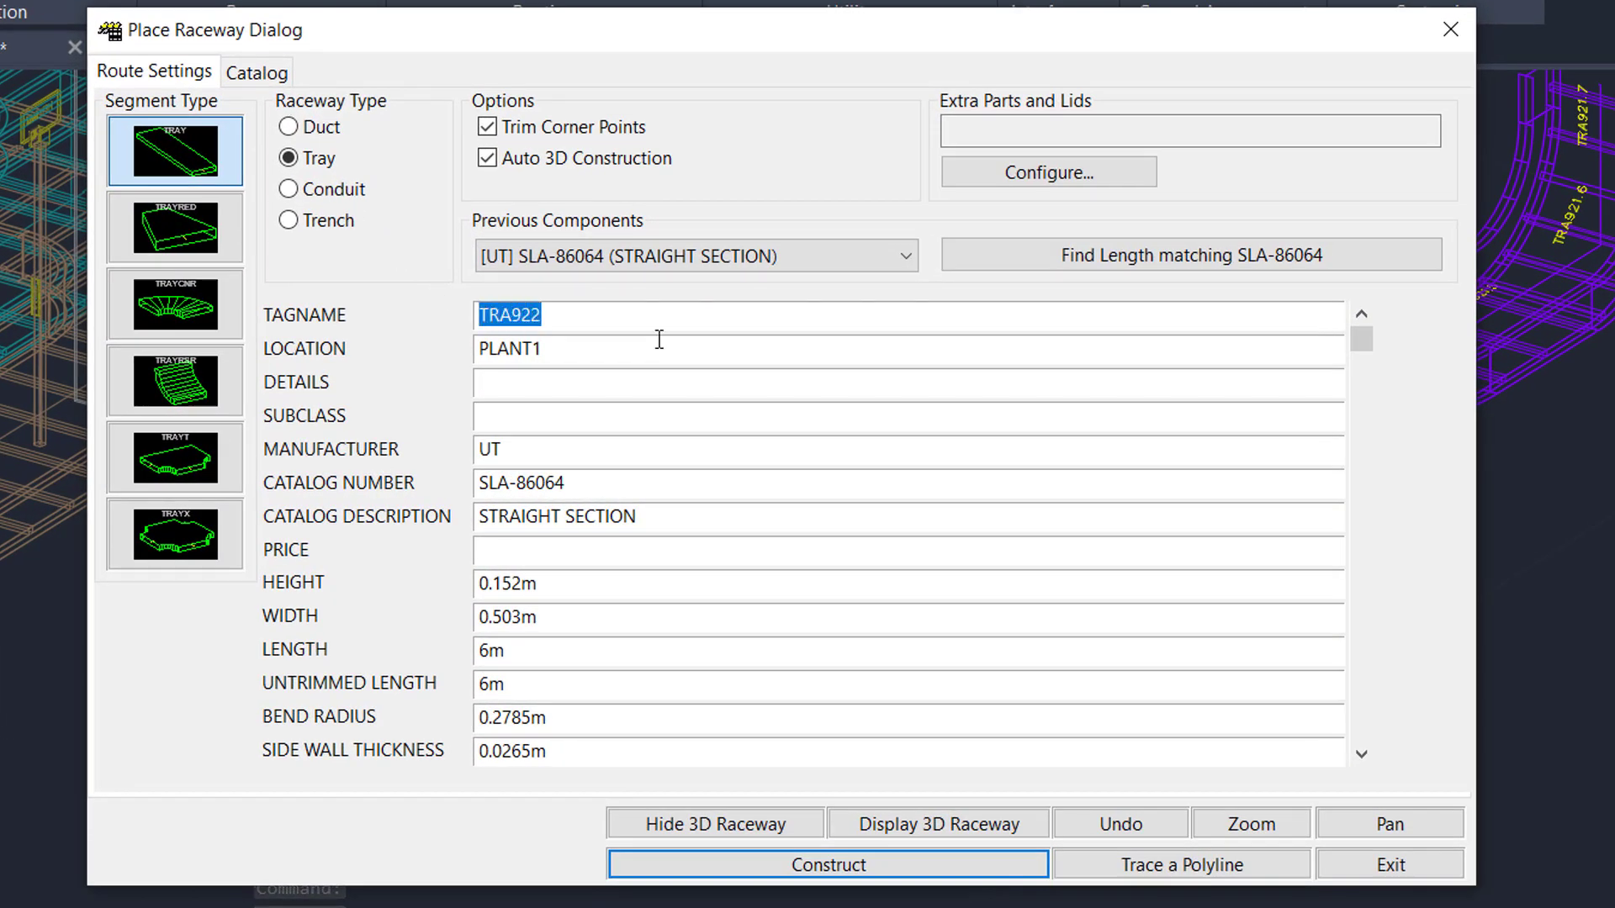
pyautogui.write('RX901')
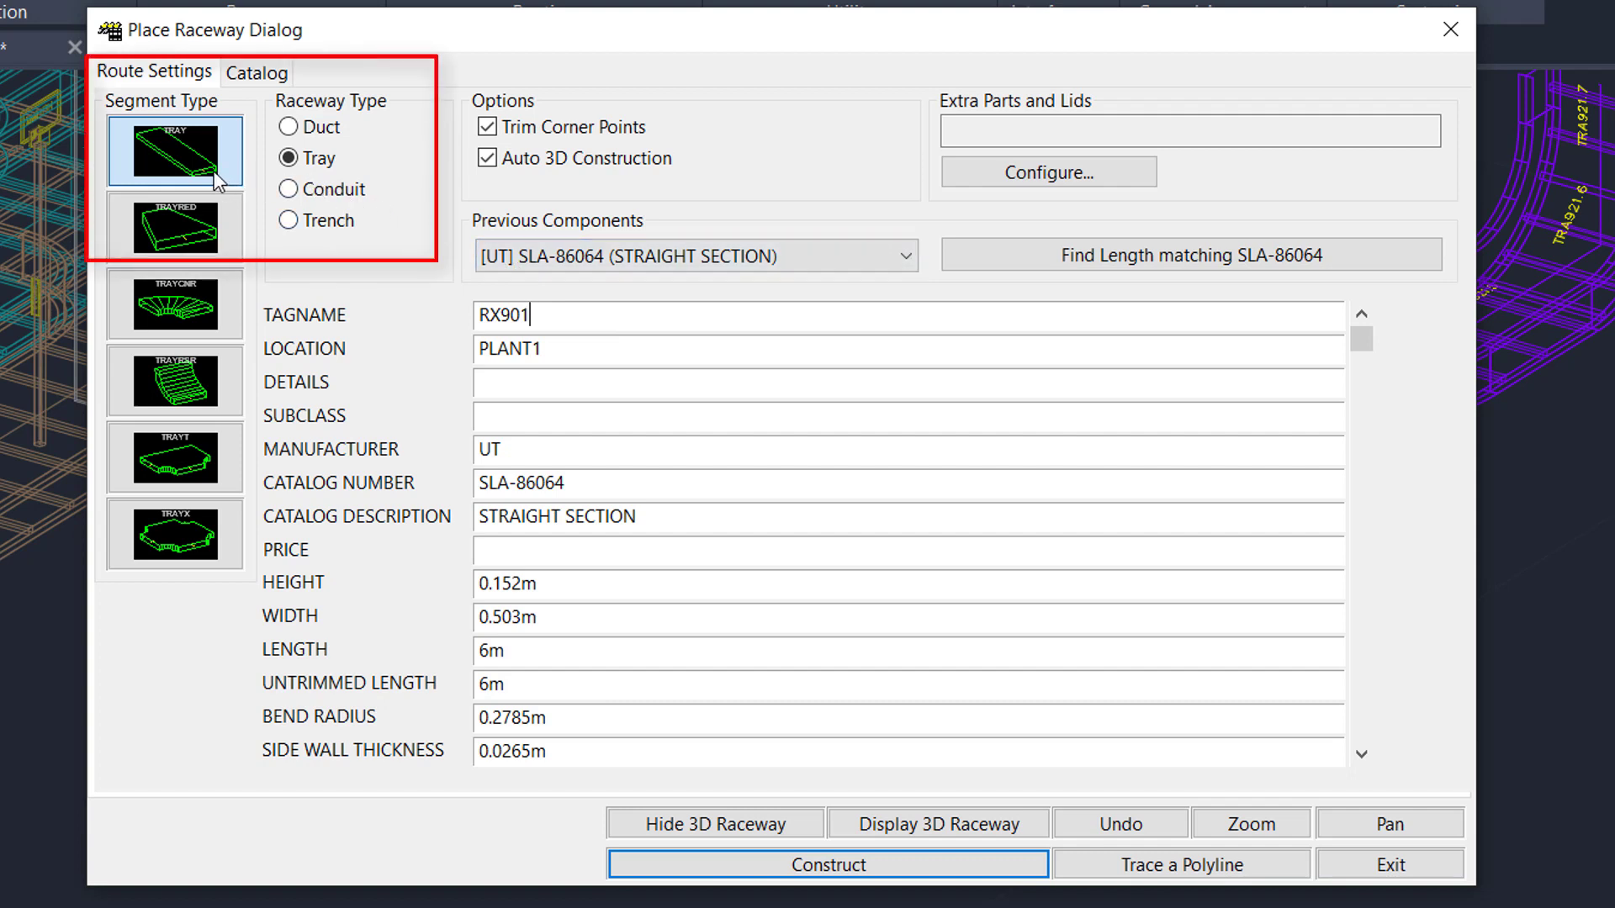
# - Pick the Roxtec_GHM8x3 transit from the Roxtec catalog and start constructing it
pyautogui.click(263, 74)
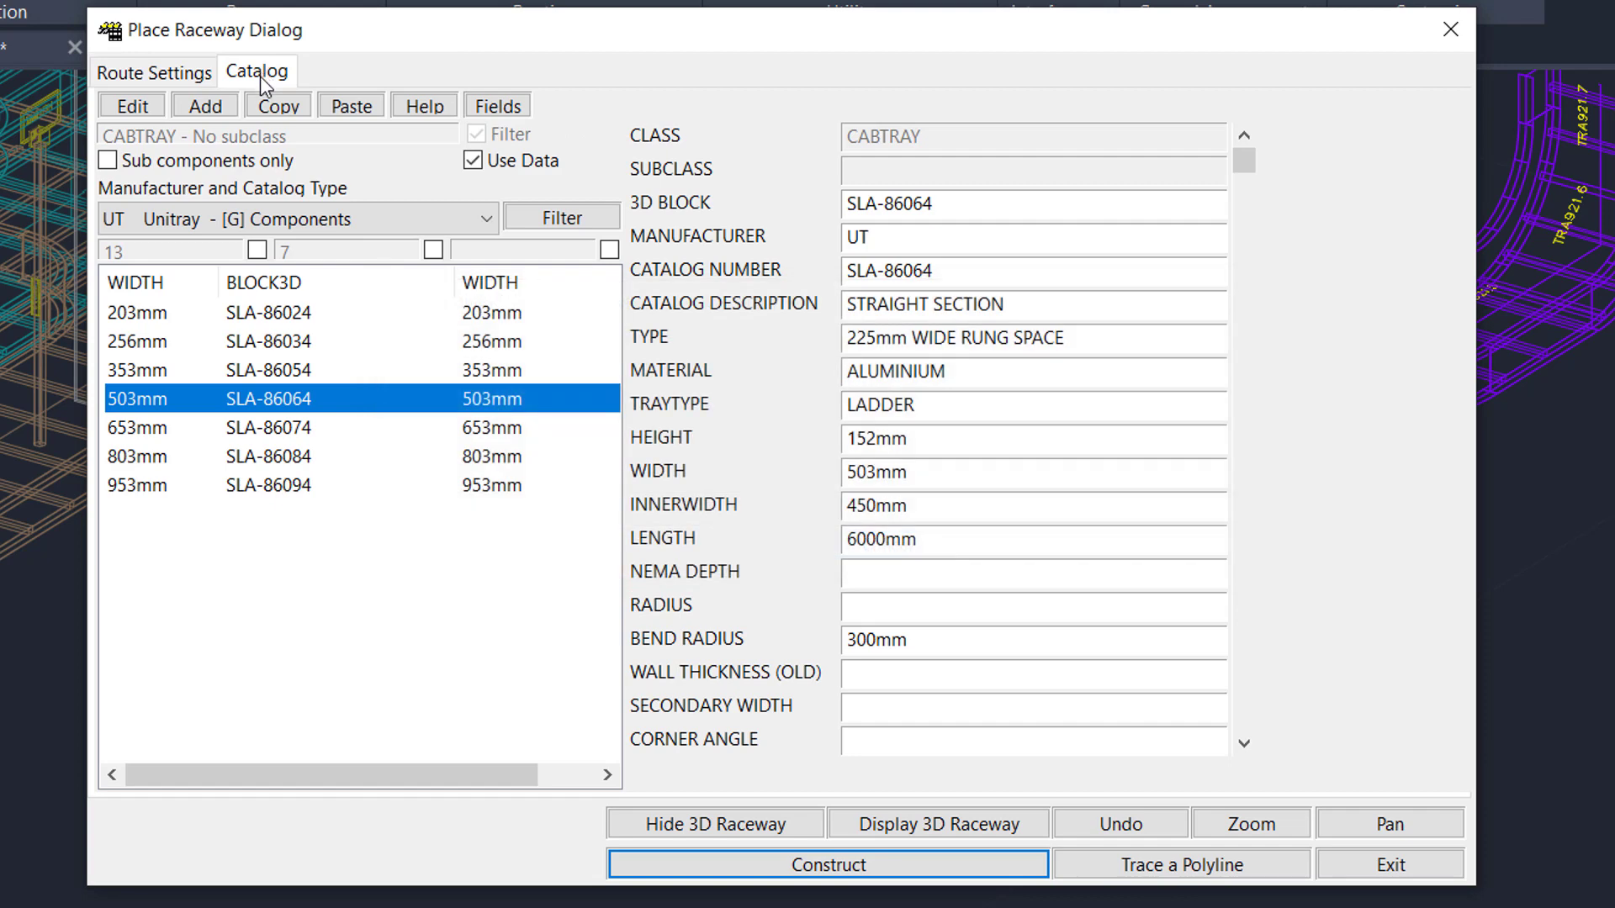
pyautogui.click(256, 217)
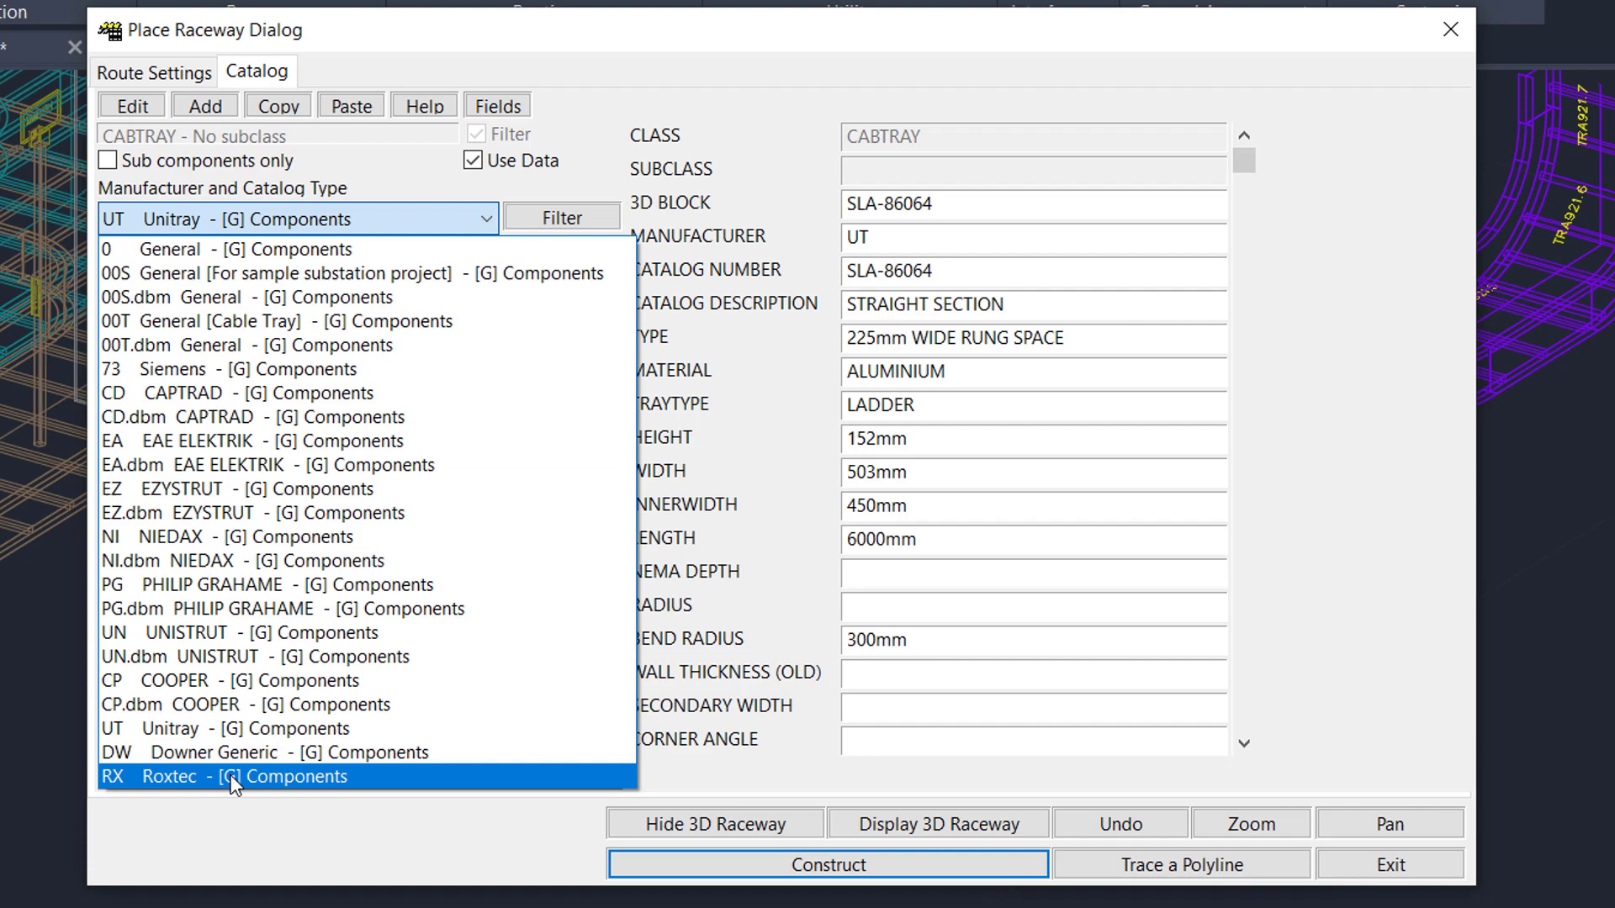
pyautogui.click(187, 776)
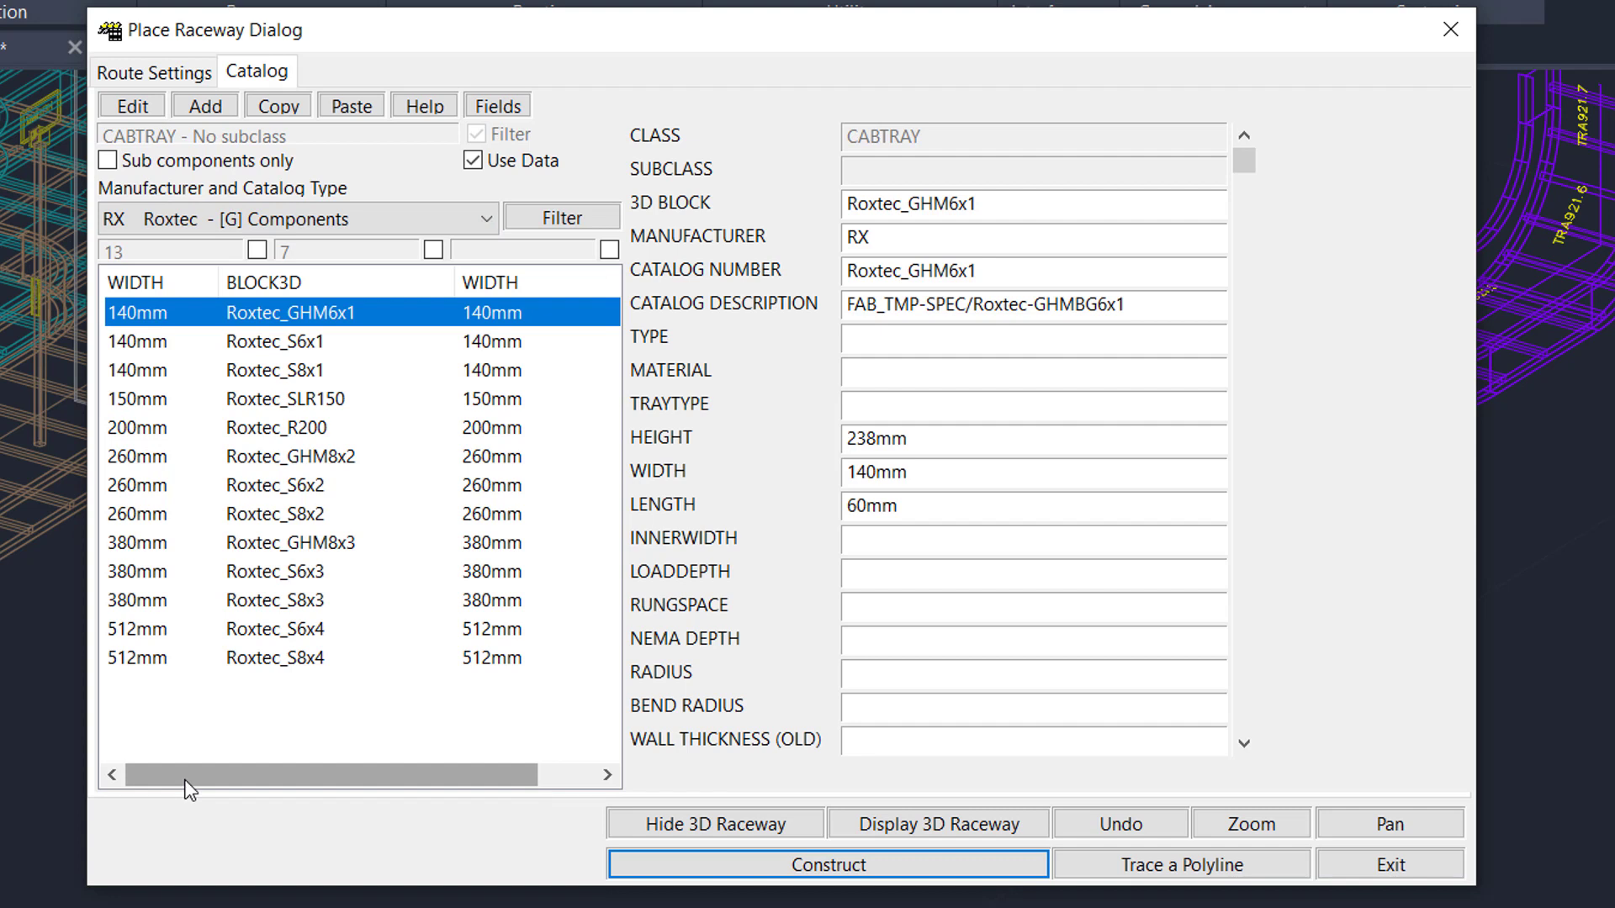
pyautogui.click(246, 545)
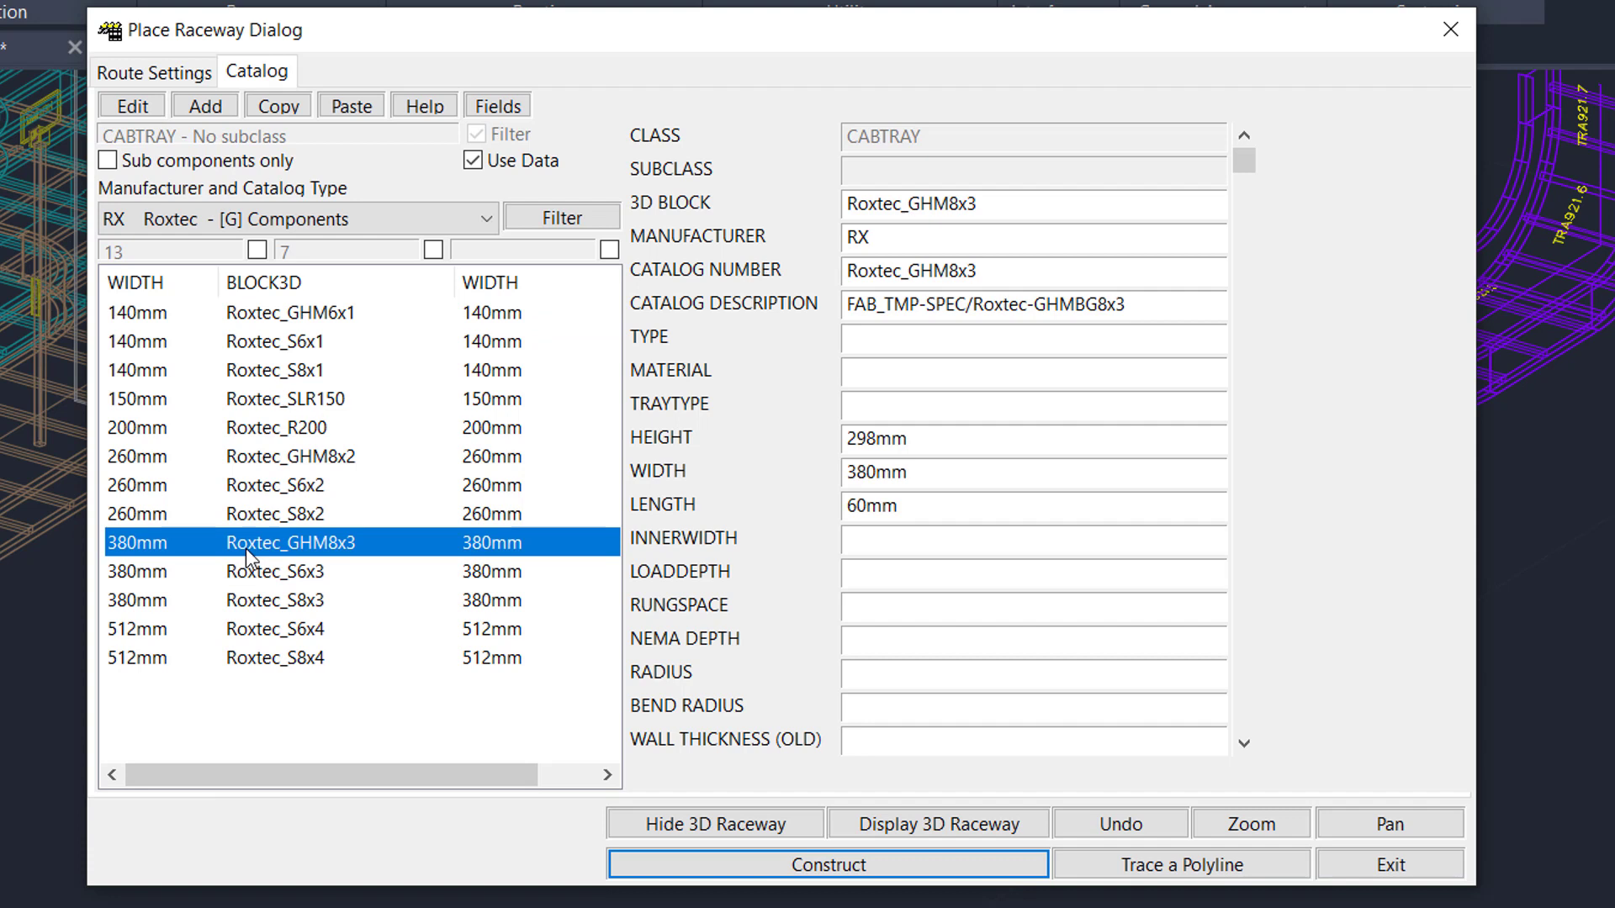
pyautogui.click(837, 866)
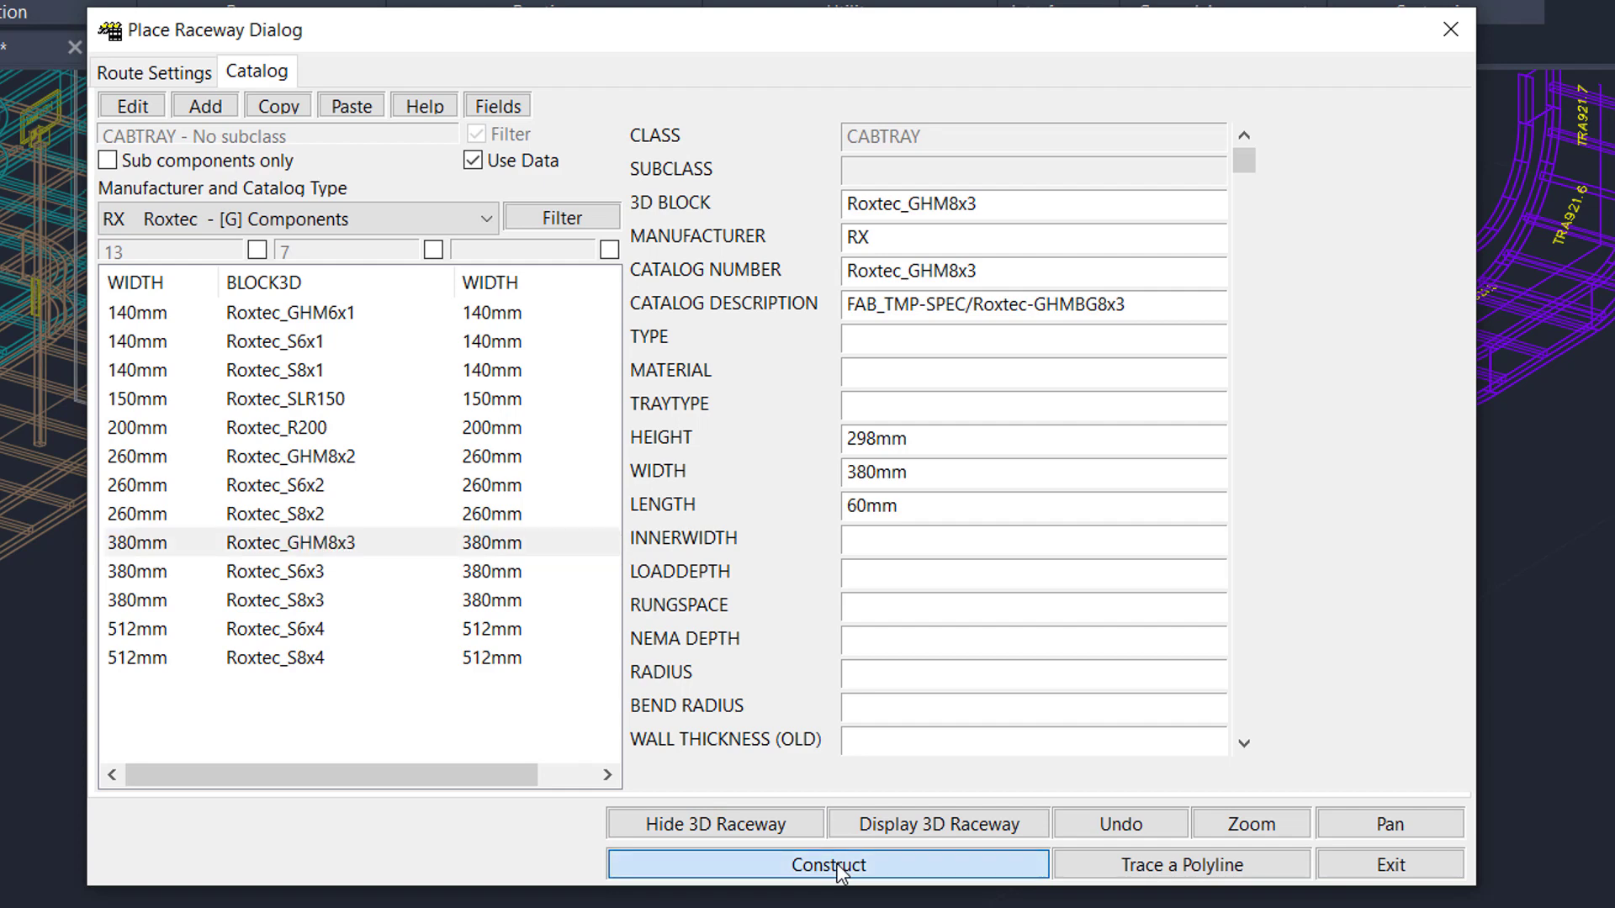
# - Place the Roxtec_GHM8x3 transit, then a Roxtec_GHM8x2 transit right beside it
pyautogui.click(838, 867)
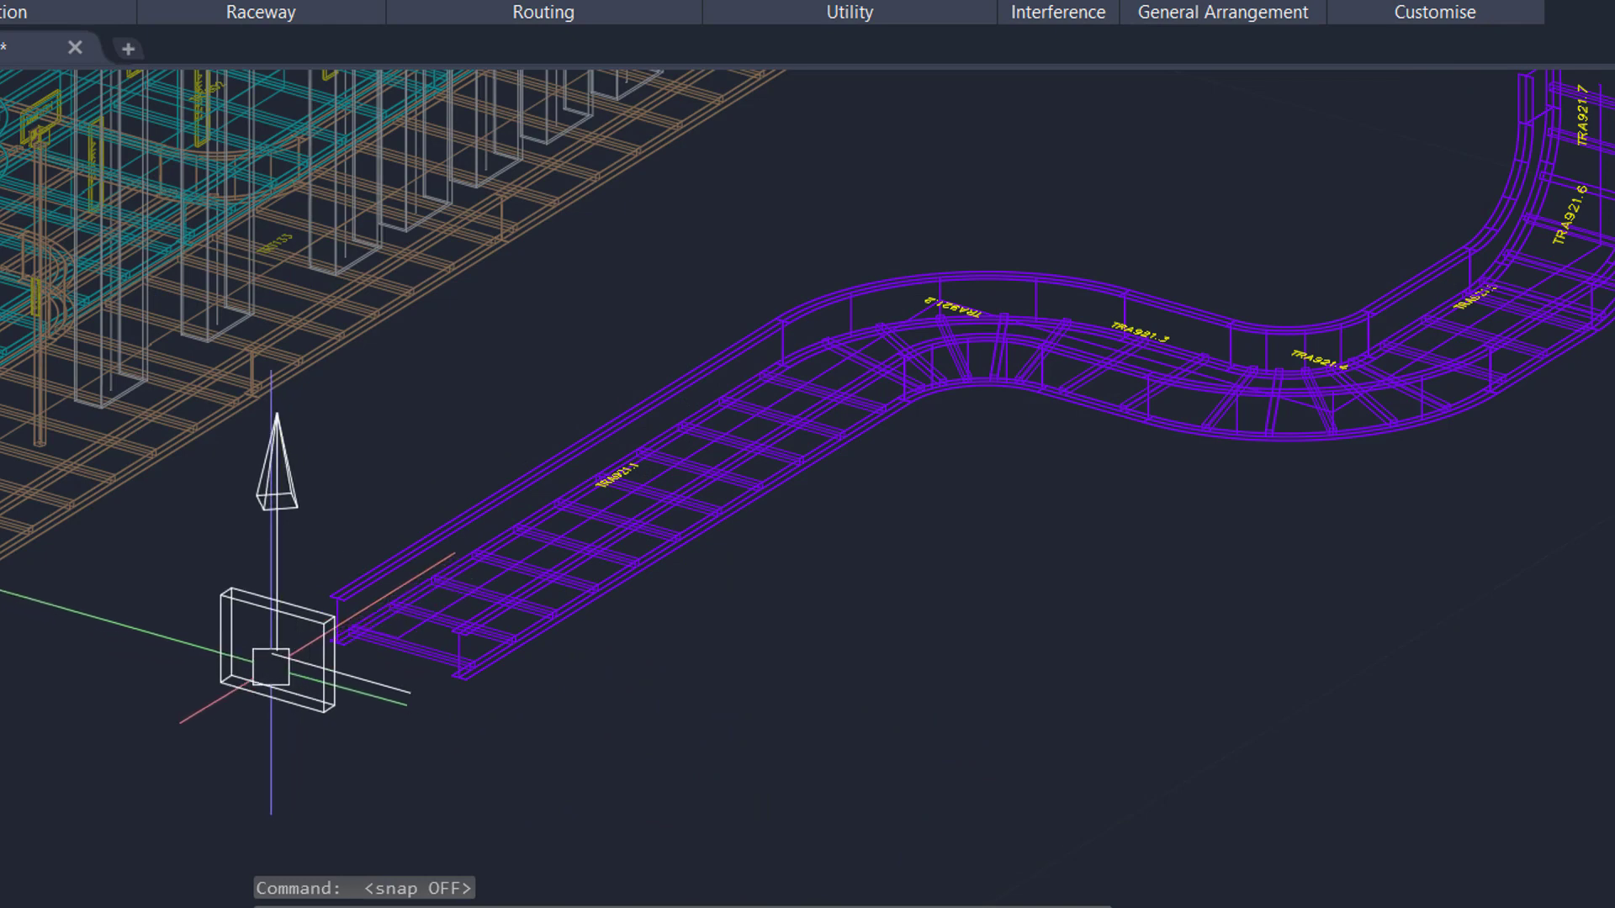
pyautogui.rightClick(271, 664)
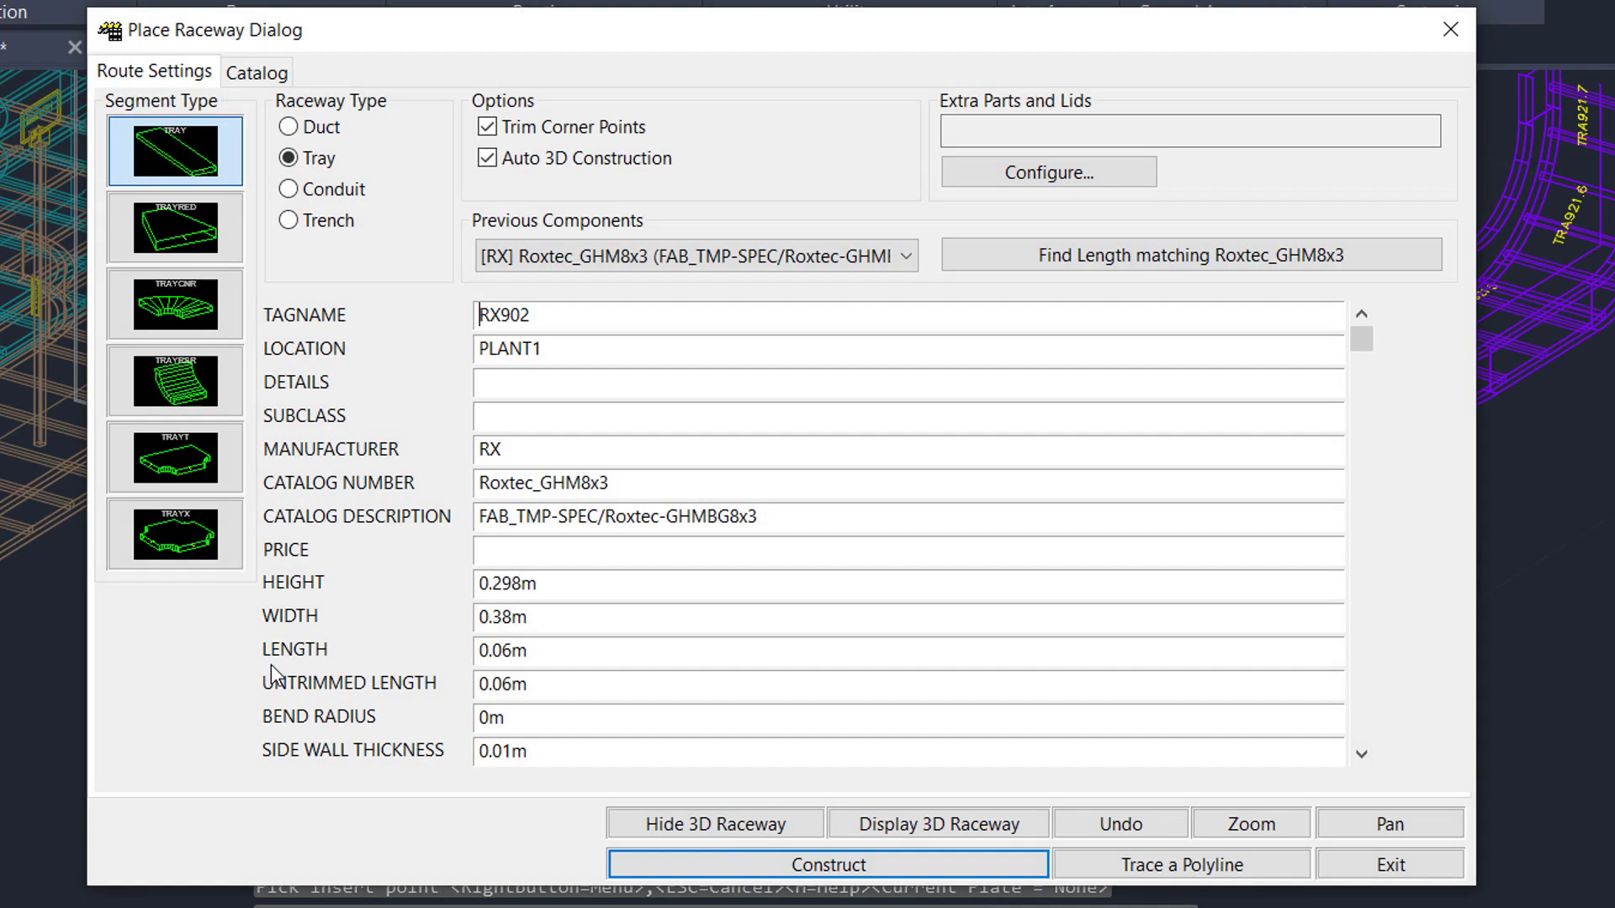
pyautogui.click(283, 74)
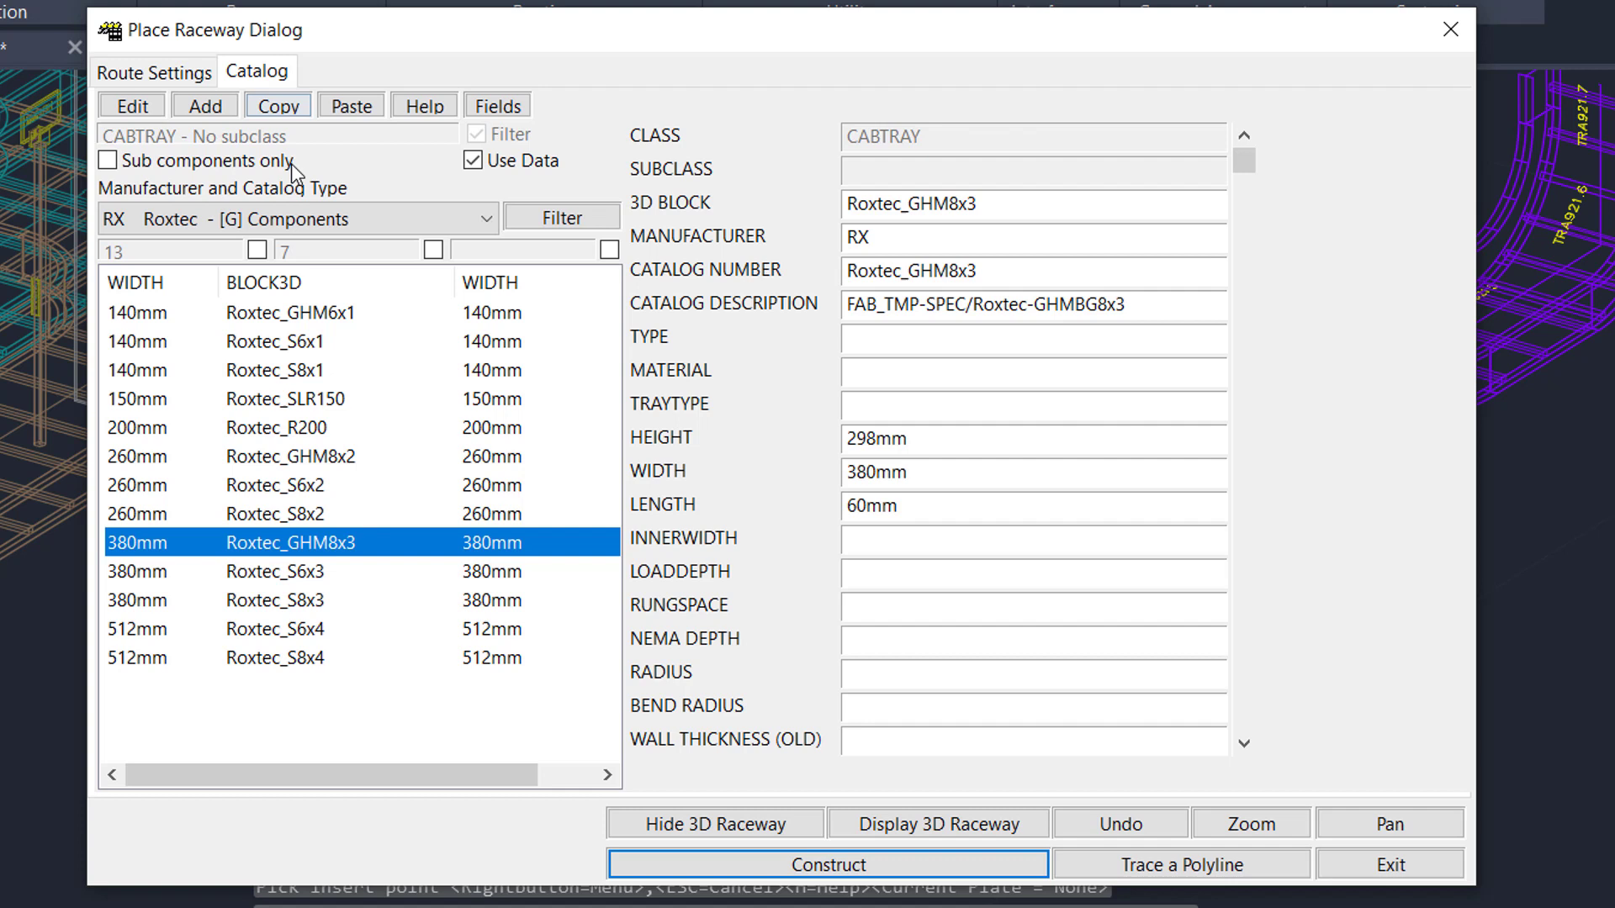
pyautogui.click(340, 457)
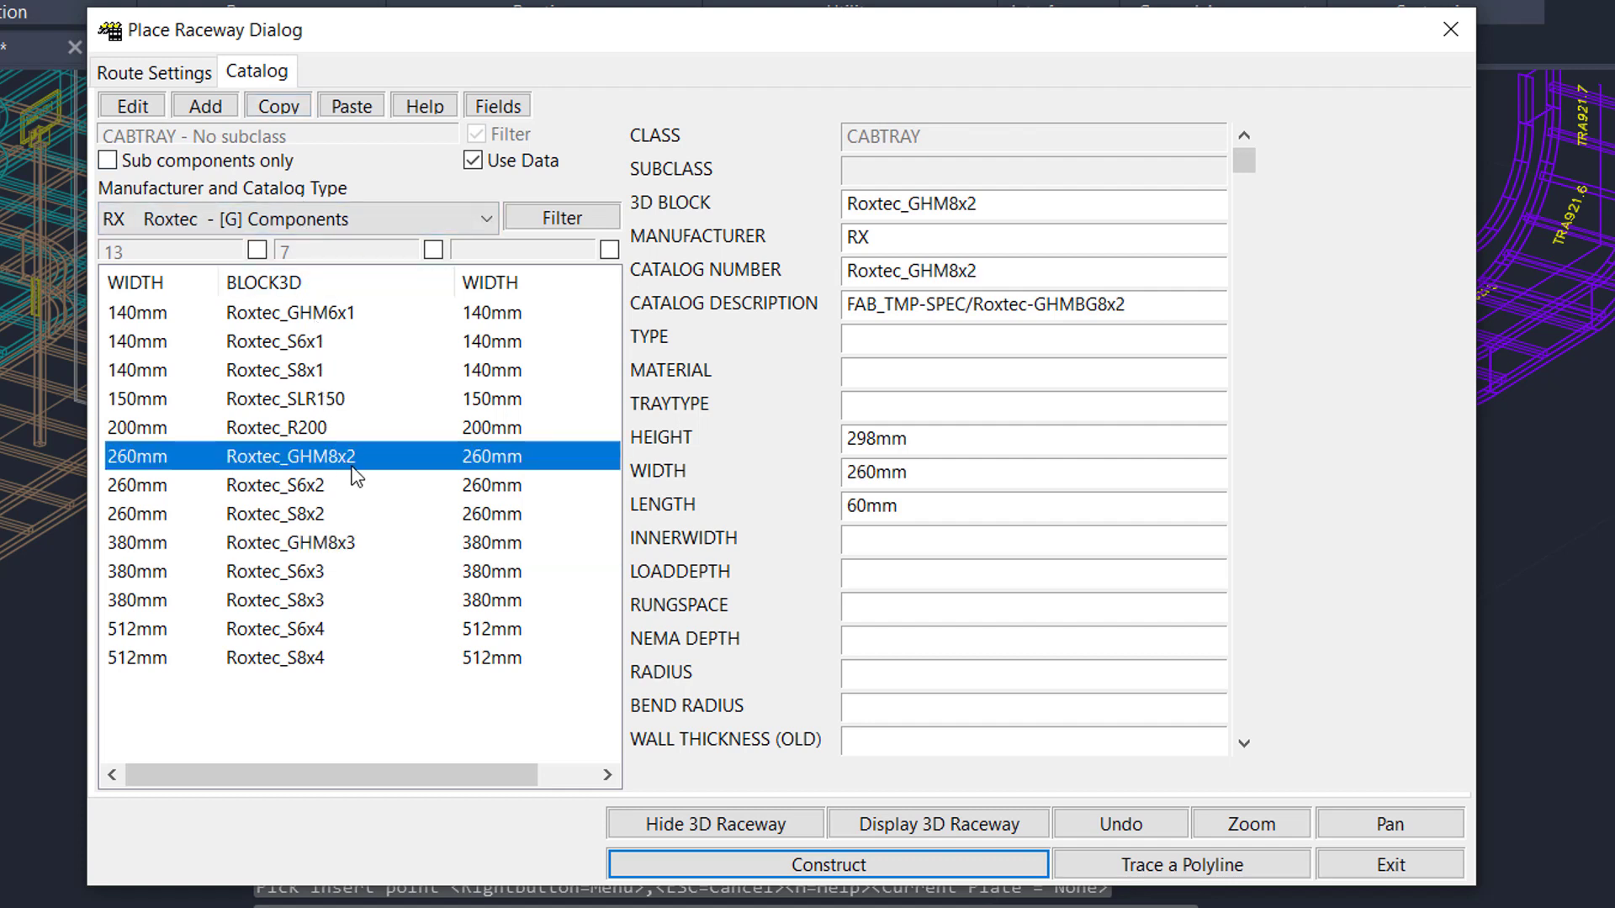
pyautogui.click(967, 861)
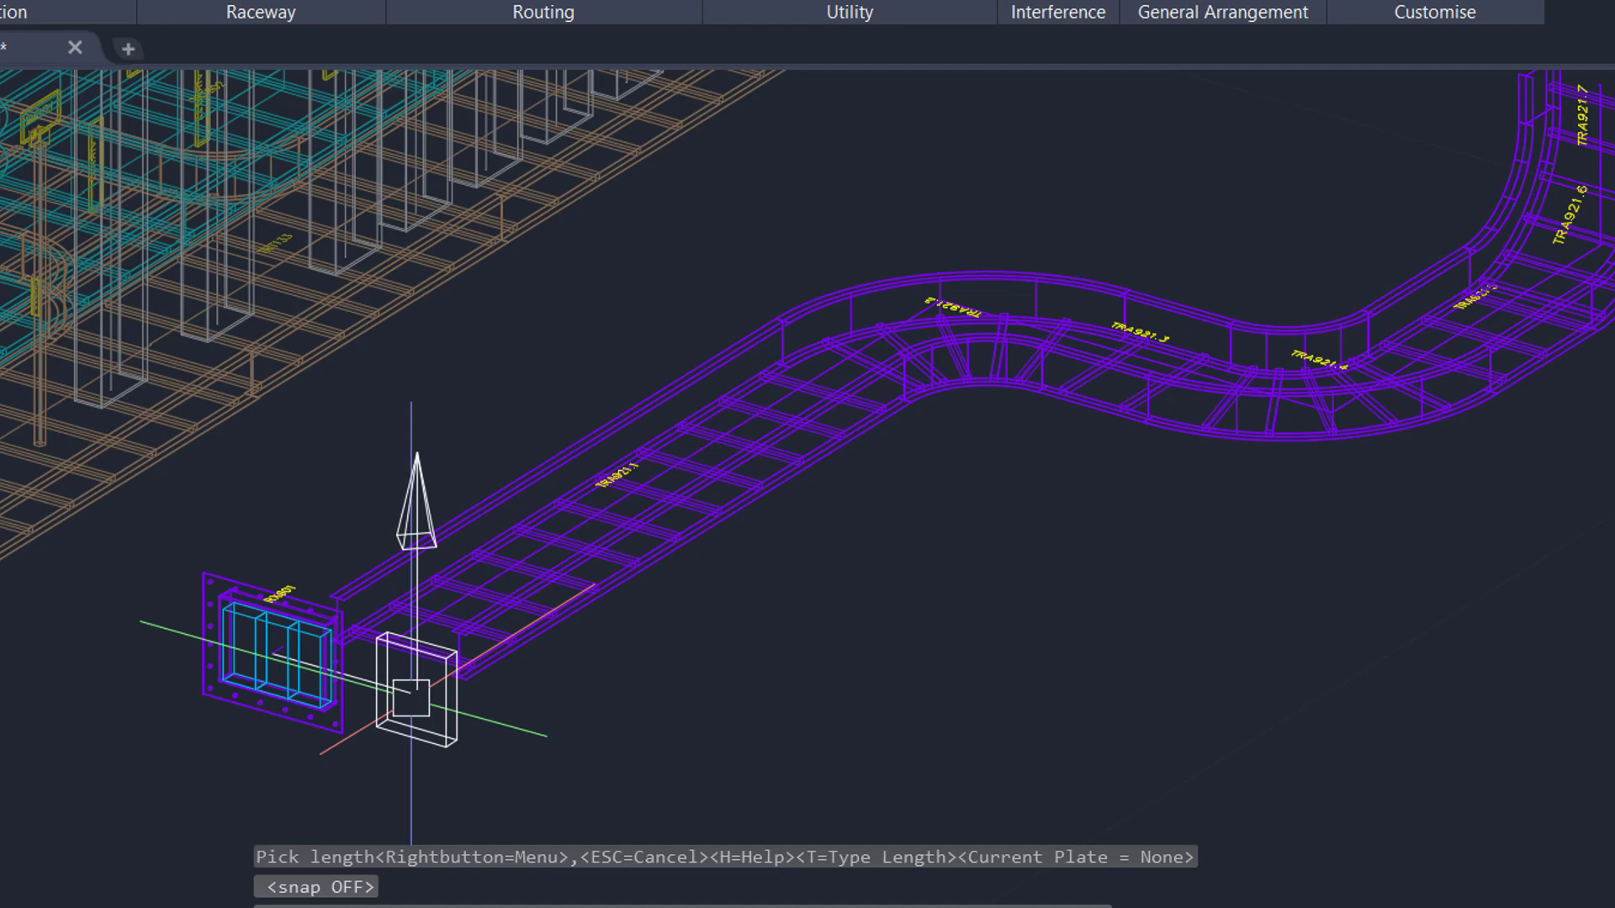
pyautogui.click(411, 698)
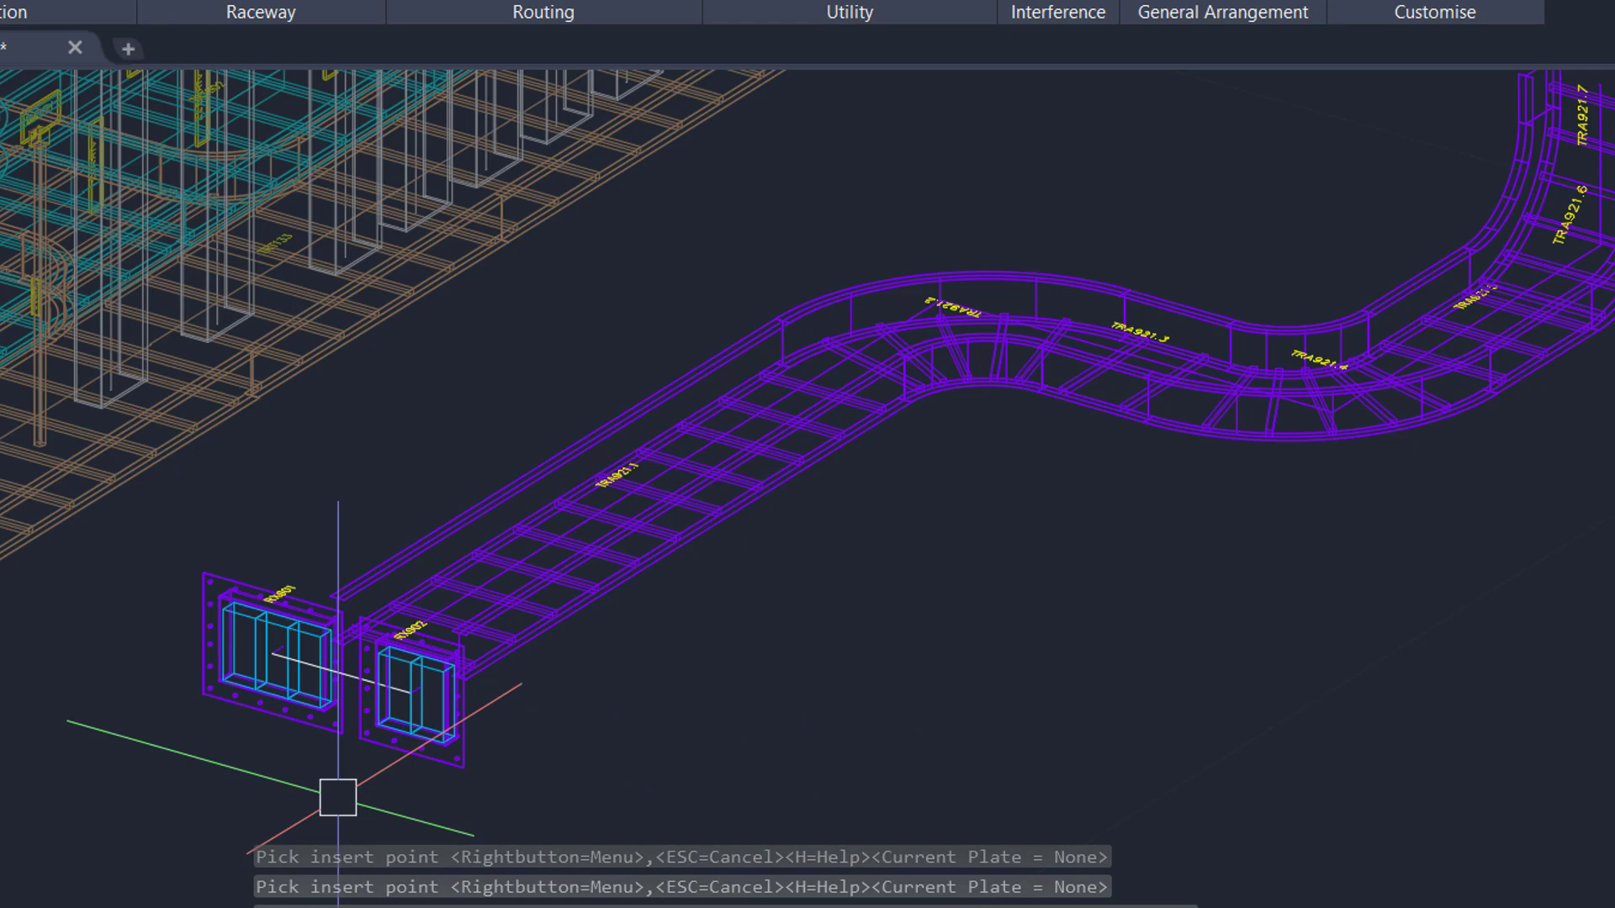
pyautogui.scroll(2, 337, 797)
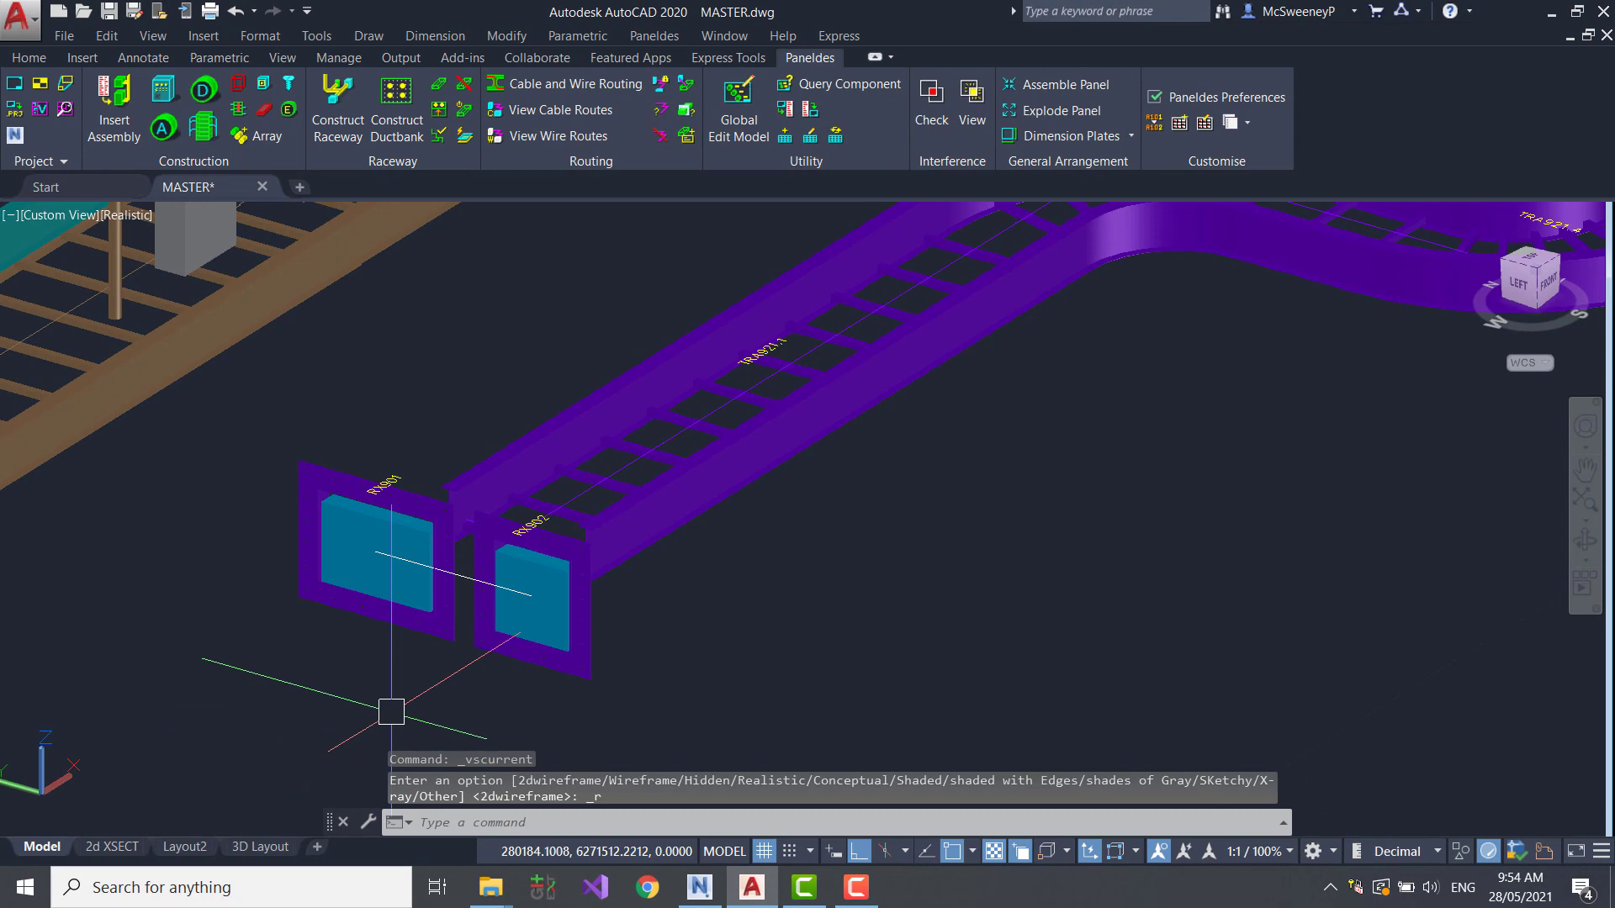
pyautogui.scroll(1, 391, 711)
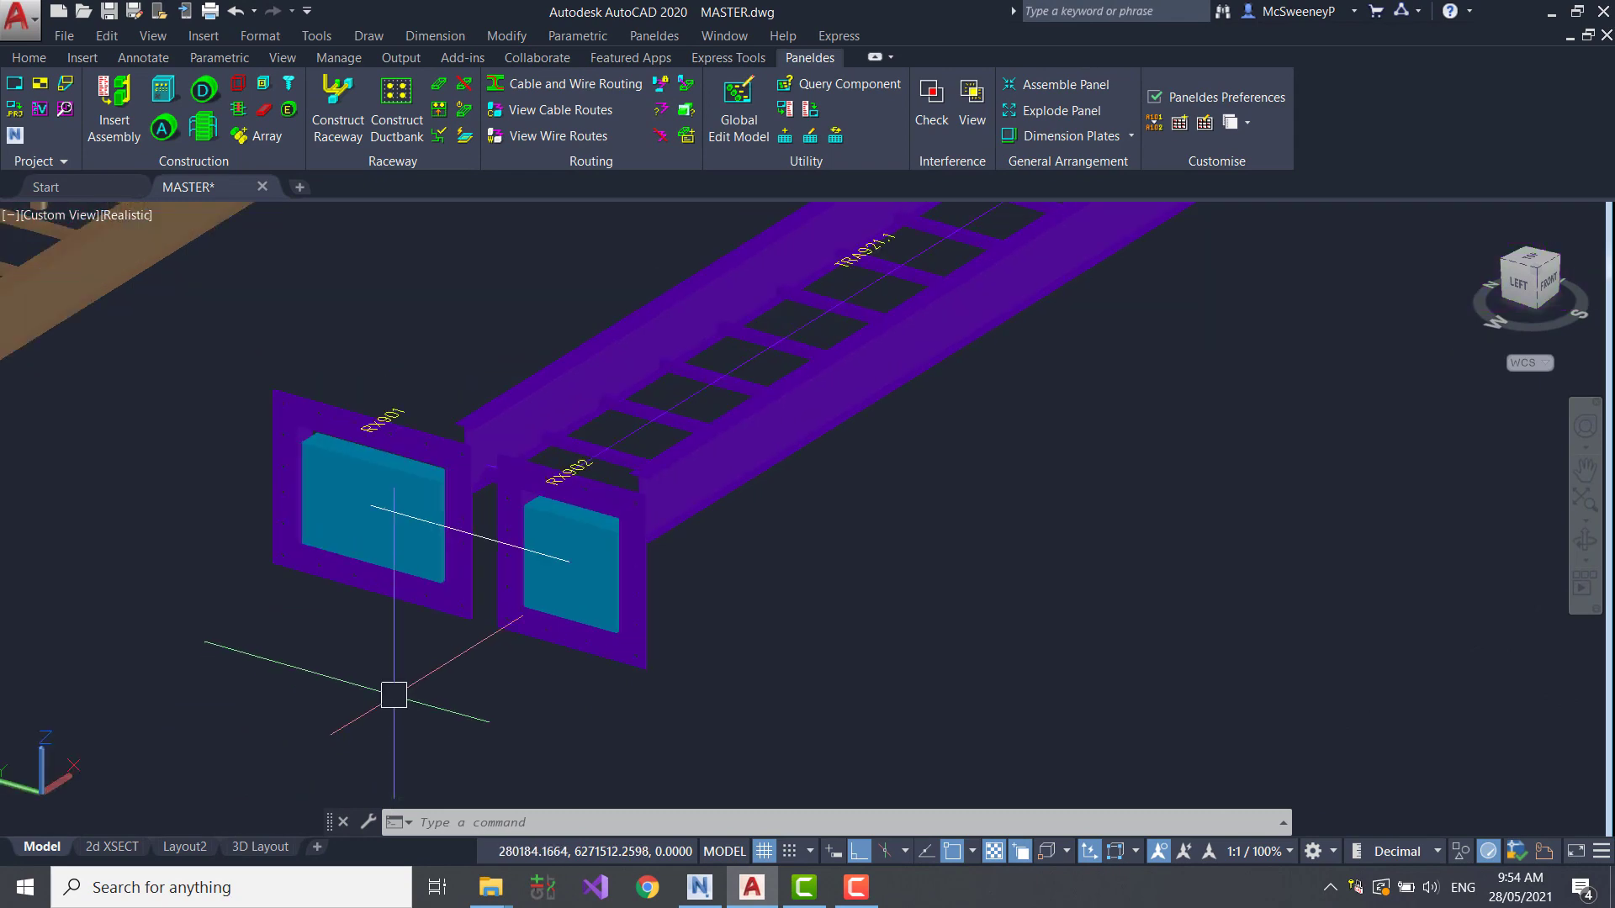
pyautogui.write('3DO')
pyautogui.press('Return')
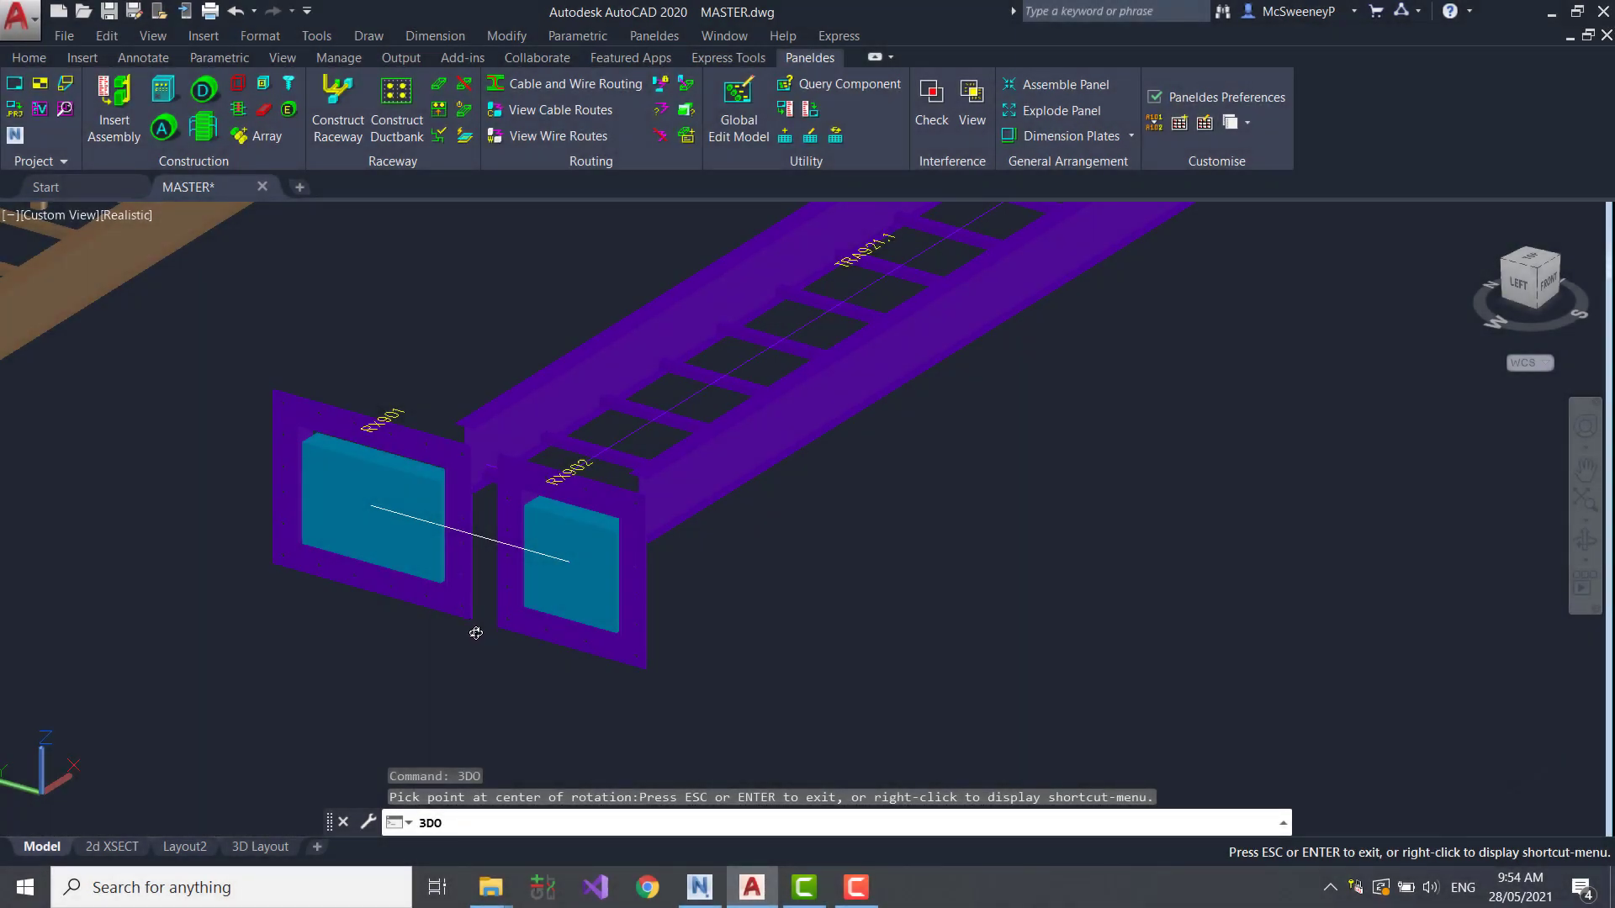
pyautogui.moveTo(476, 632); pyautogui.dragTo(324, 634)
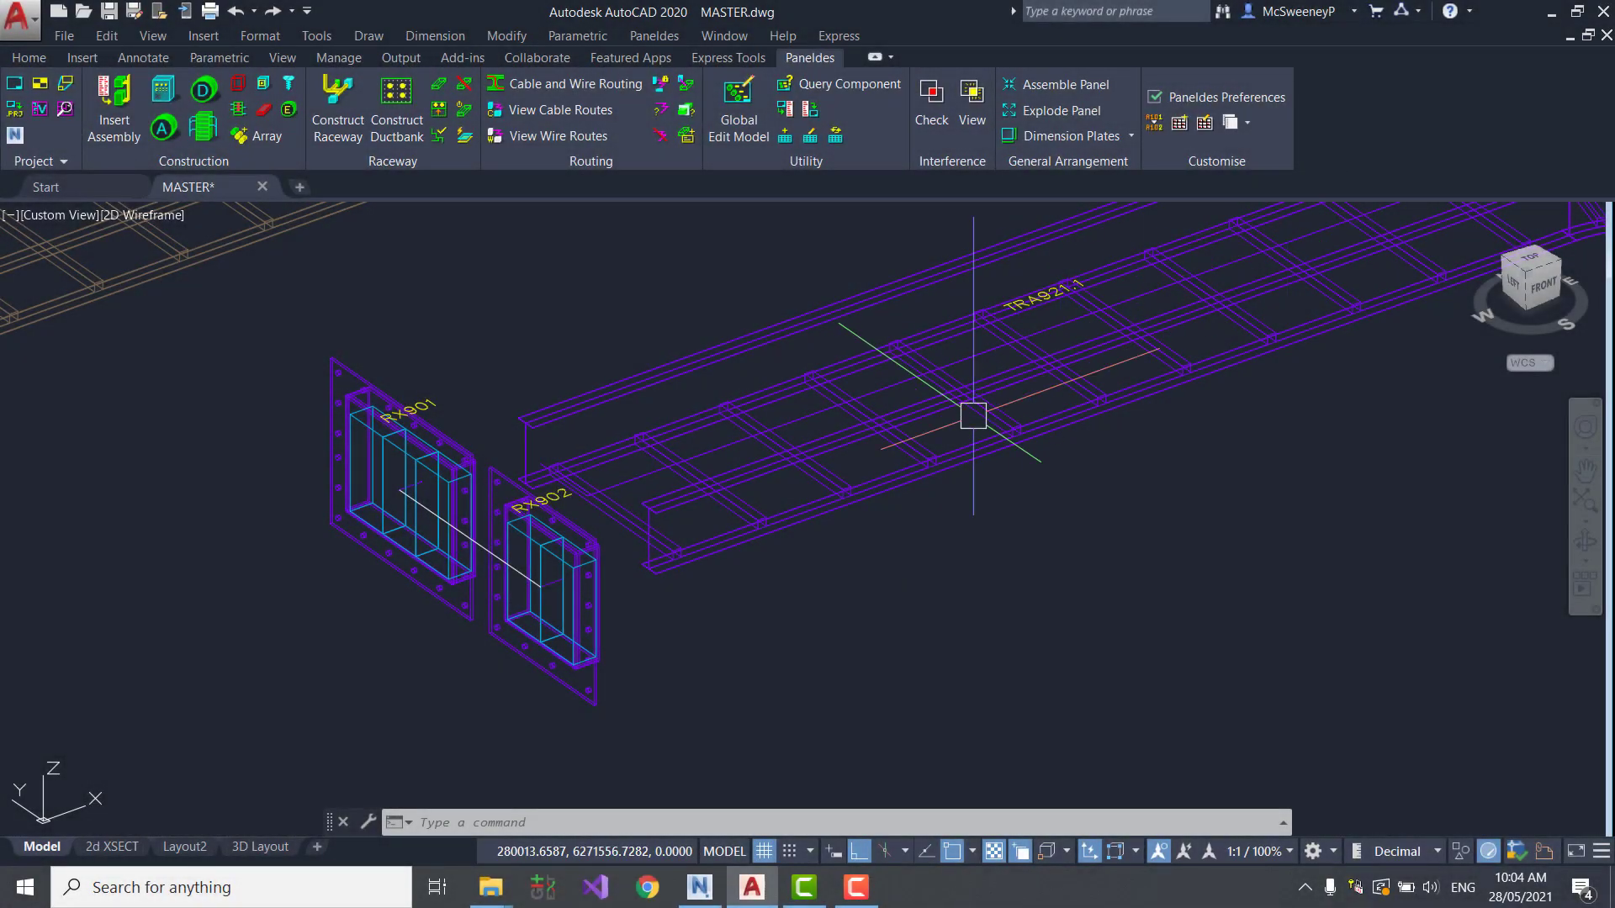
pyautogui.scroll(-6, 856, 528)
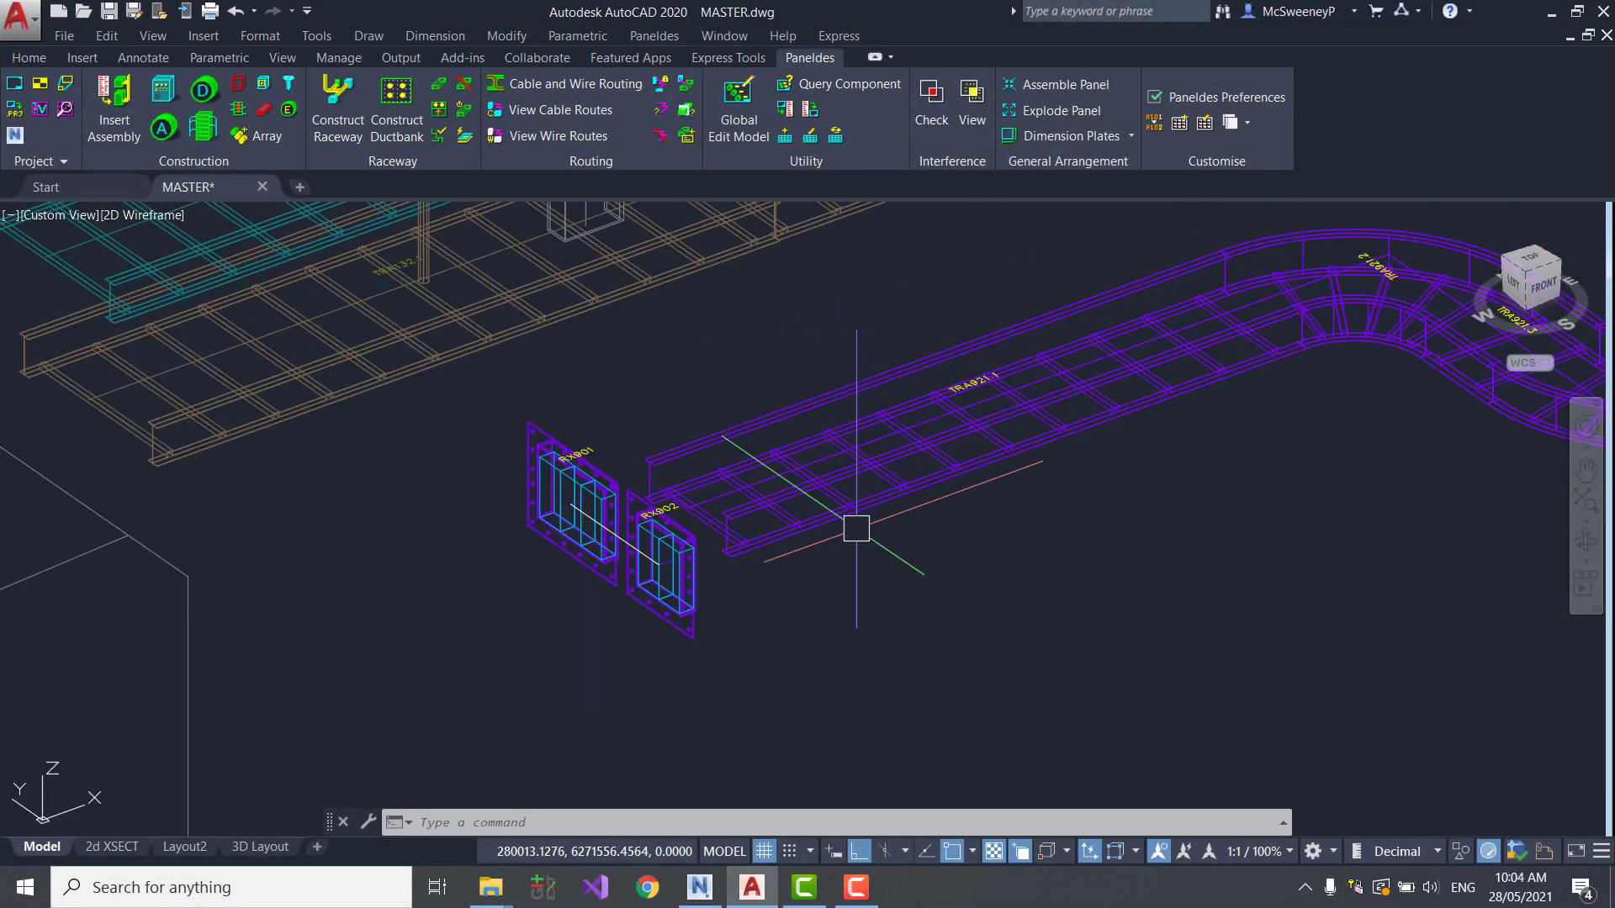
# - Zoom in and out around the new tray and its Roxtec transits to check them
pyautogui.scroll(-3, 856, 529)
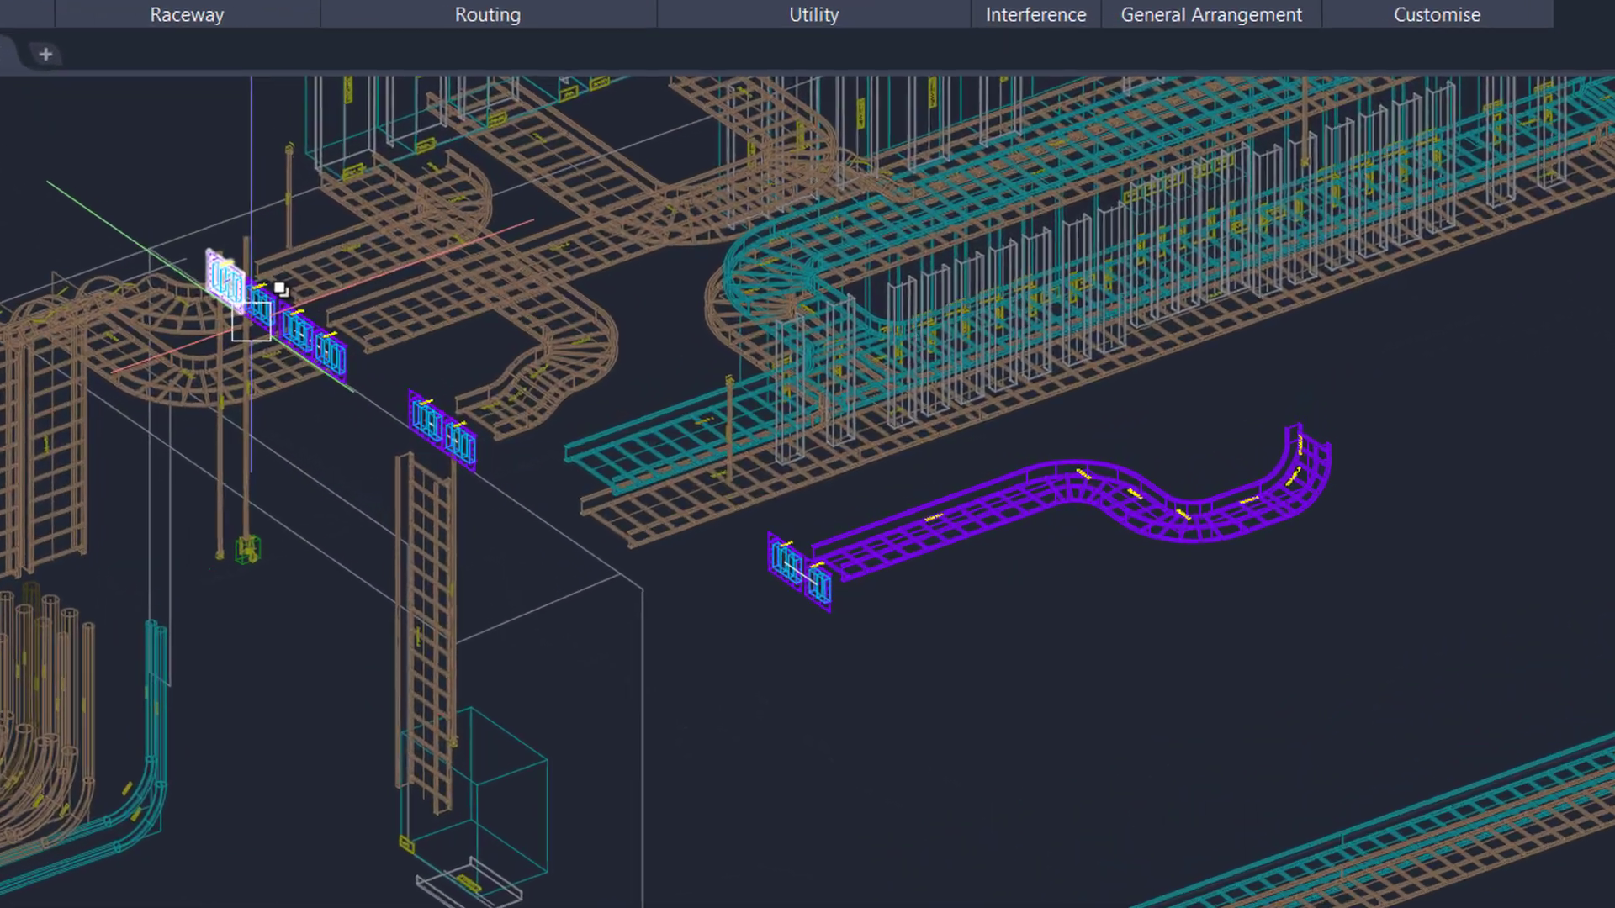
pyautogui.scroll(5, 207, 314)
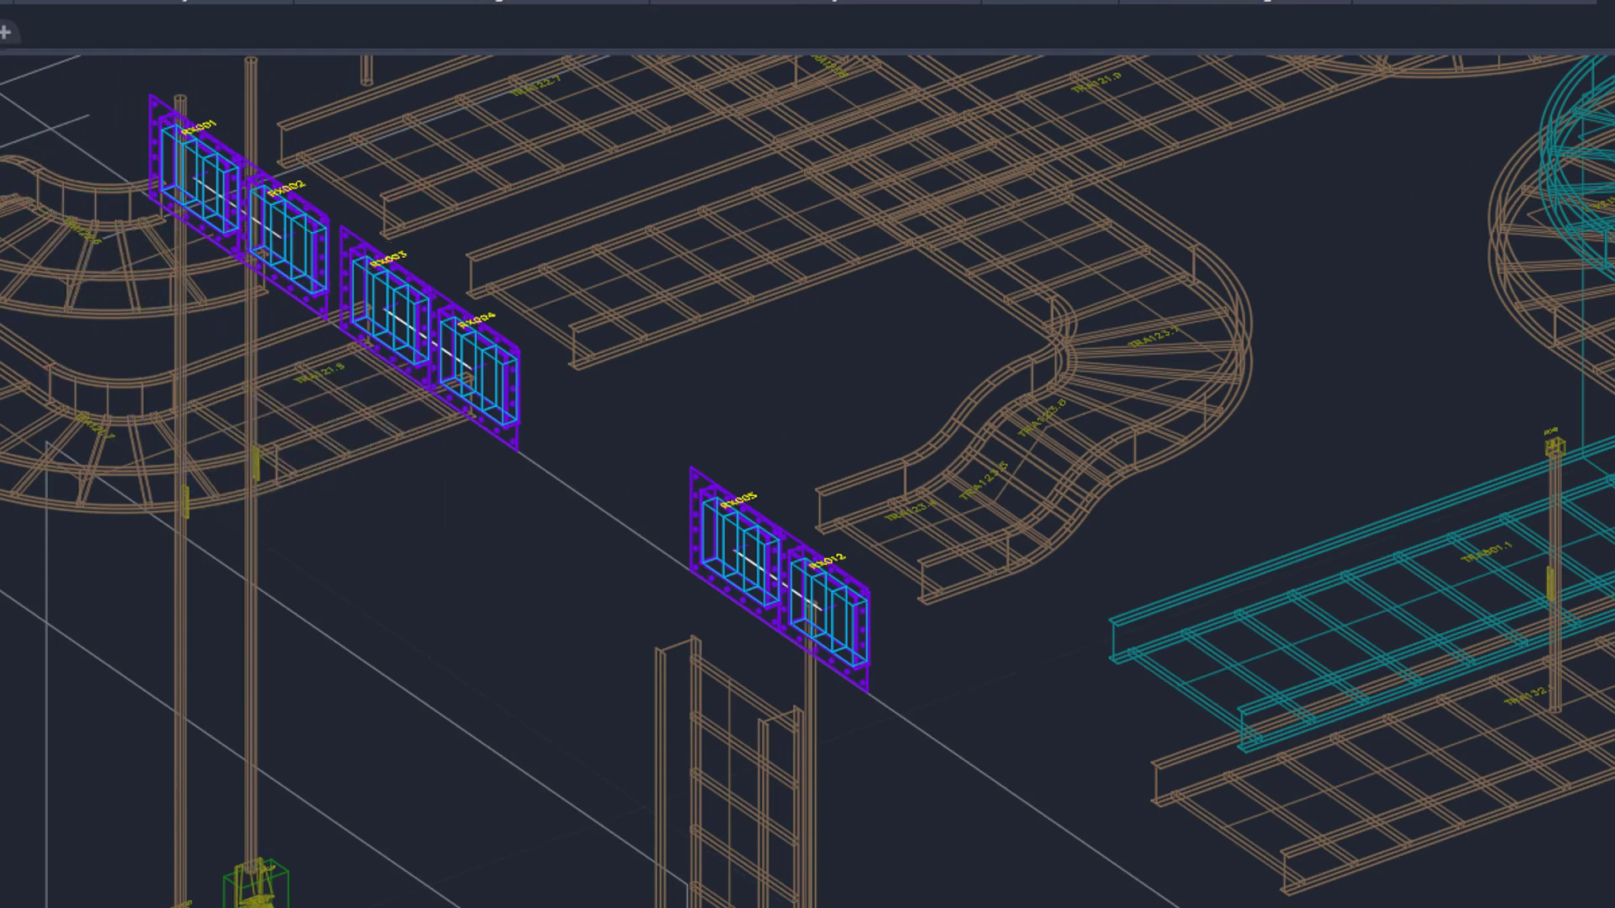
pyautogui.scroll(2, 59, 158)
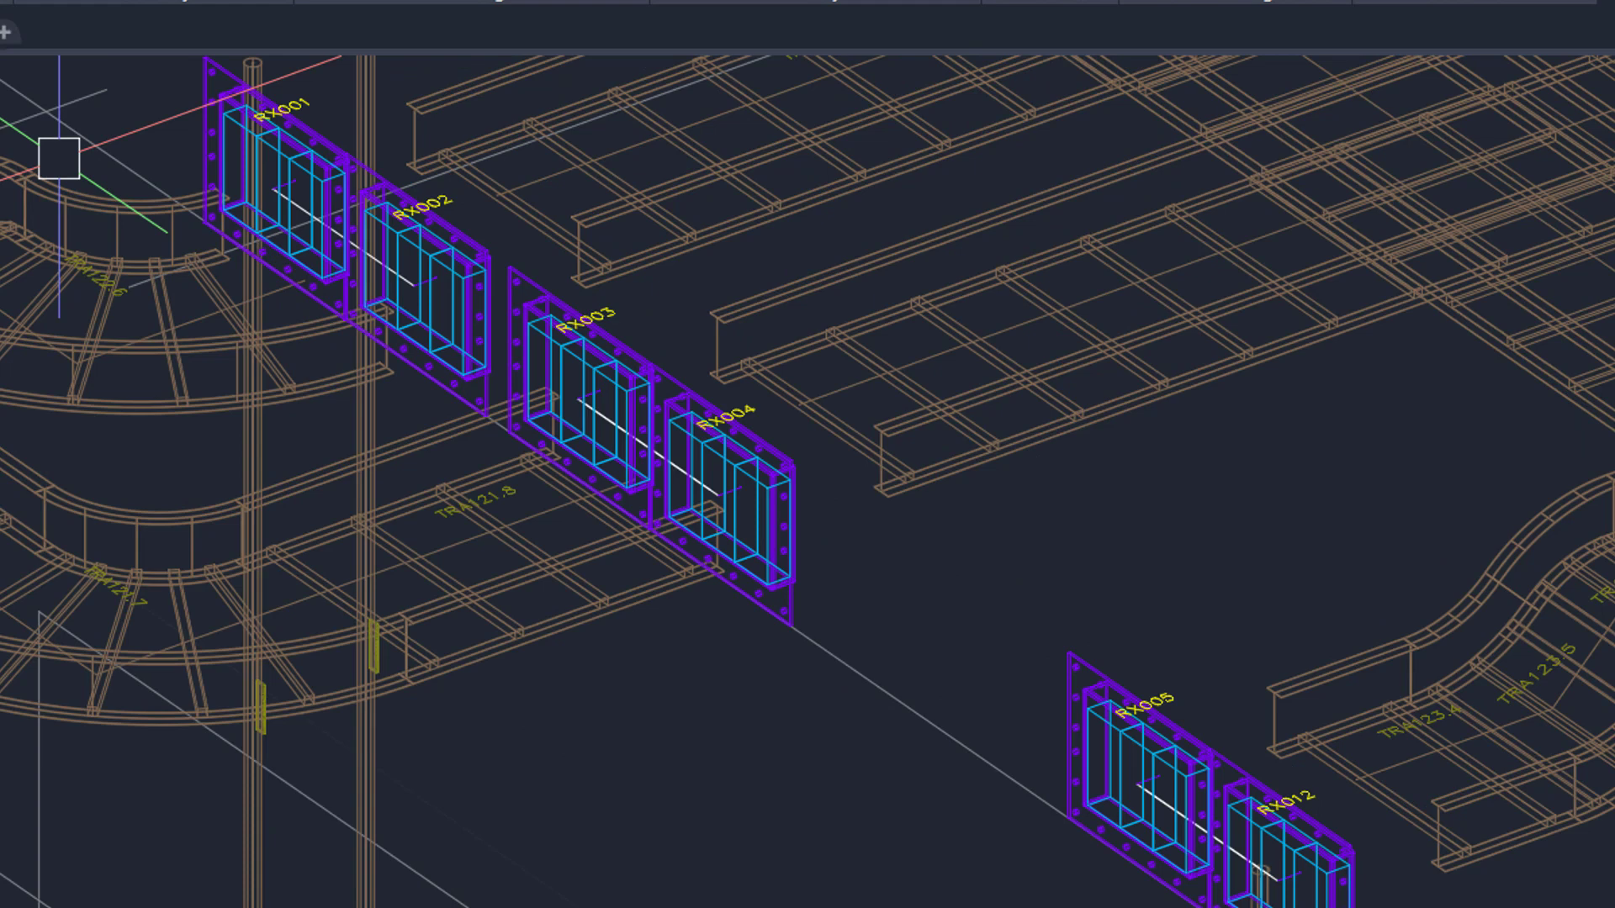
pyautogui.scroll(-8, 59, 160)
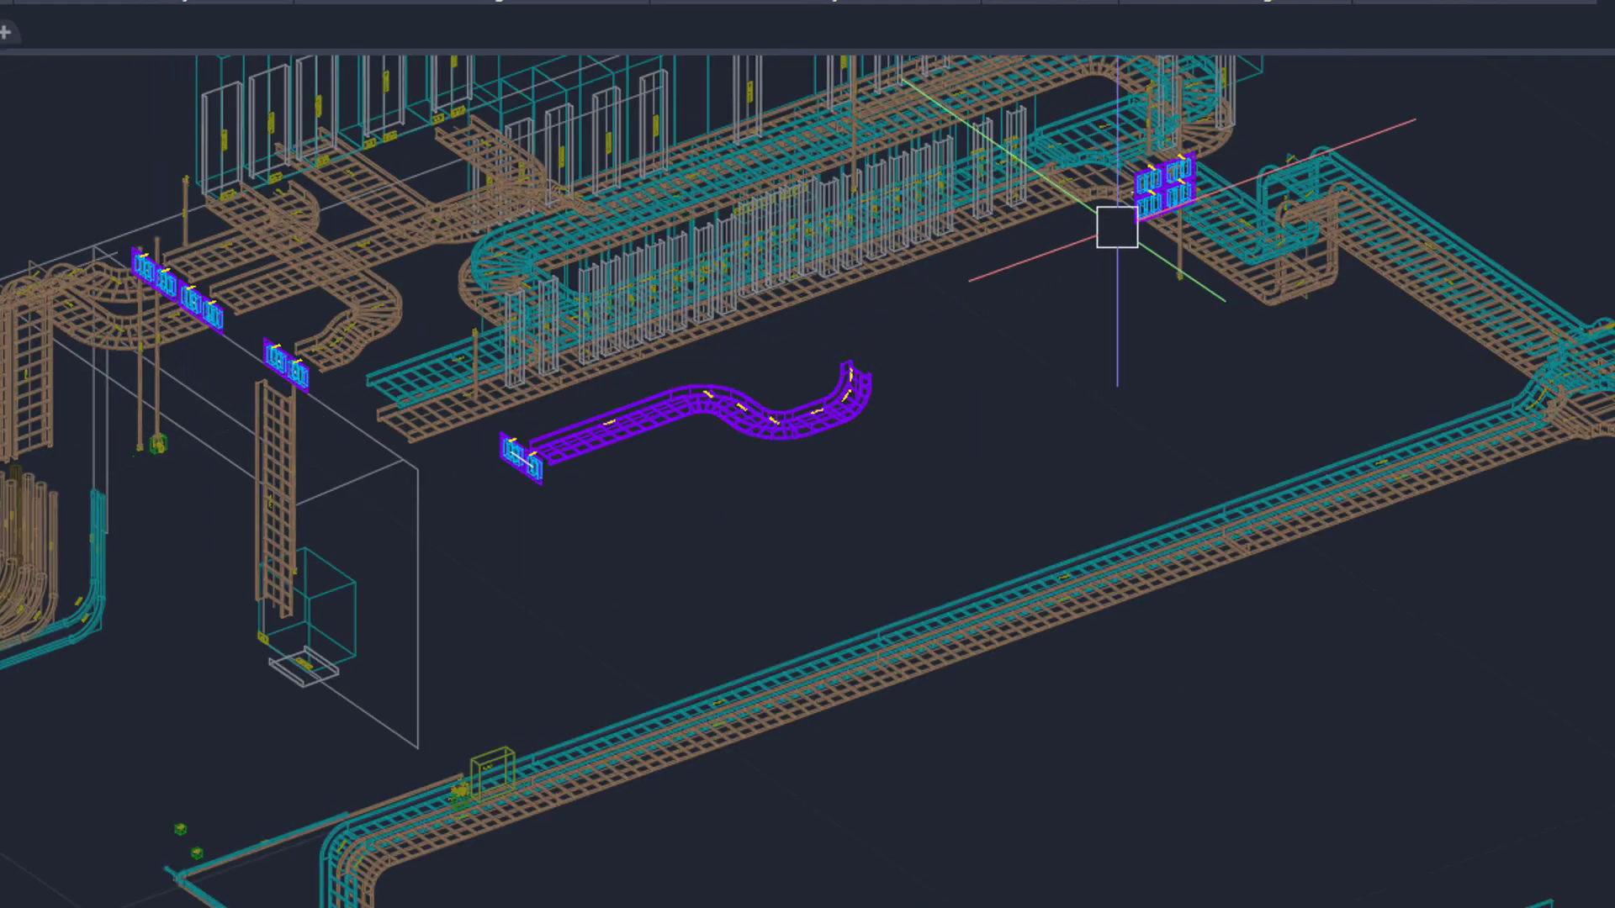
pyautogui.scroll(2, 1162, 159)
pyautogui.scroll(6, 1164, 153)
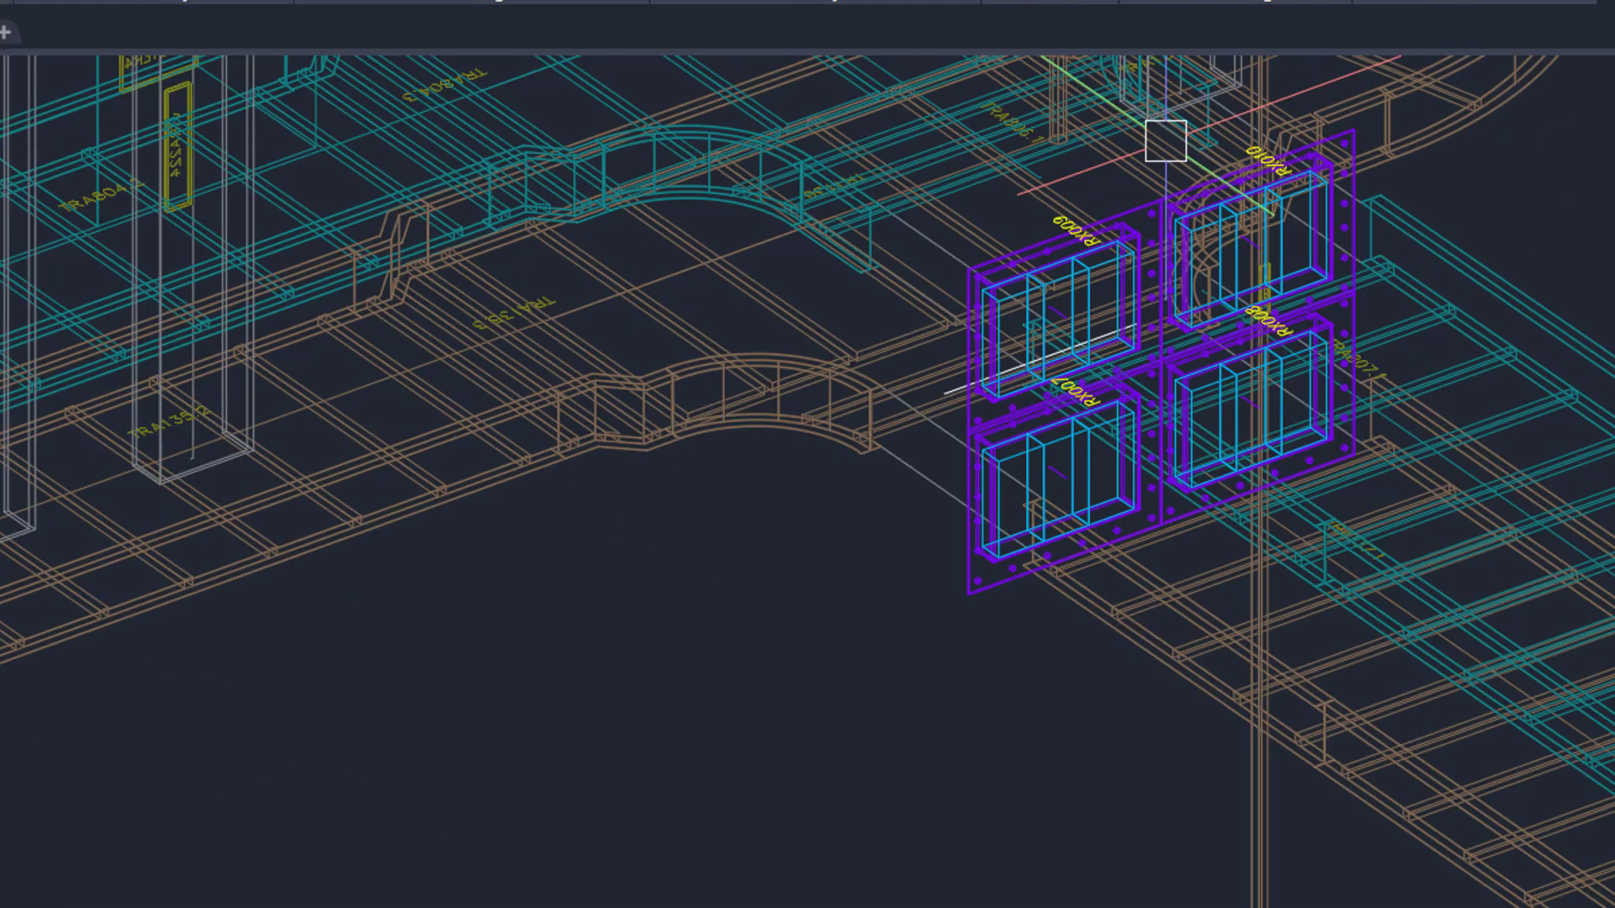
pyautogui.scroll(2, 1165, 141)
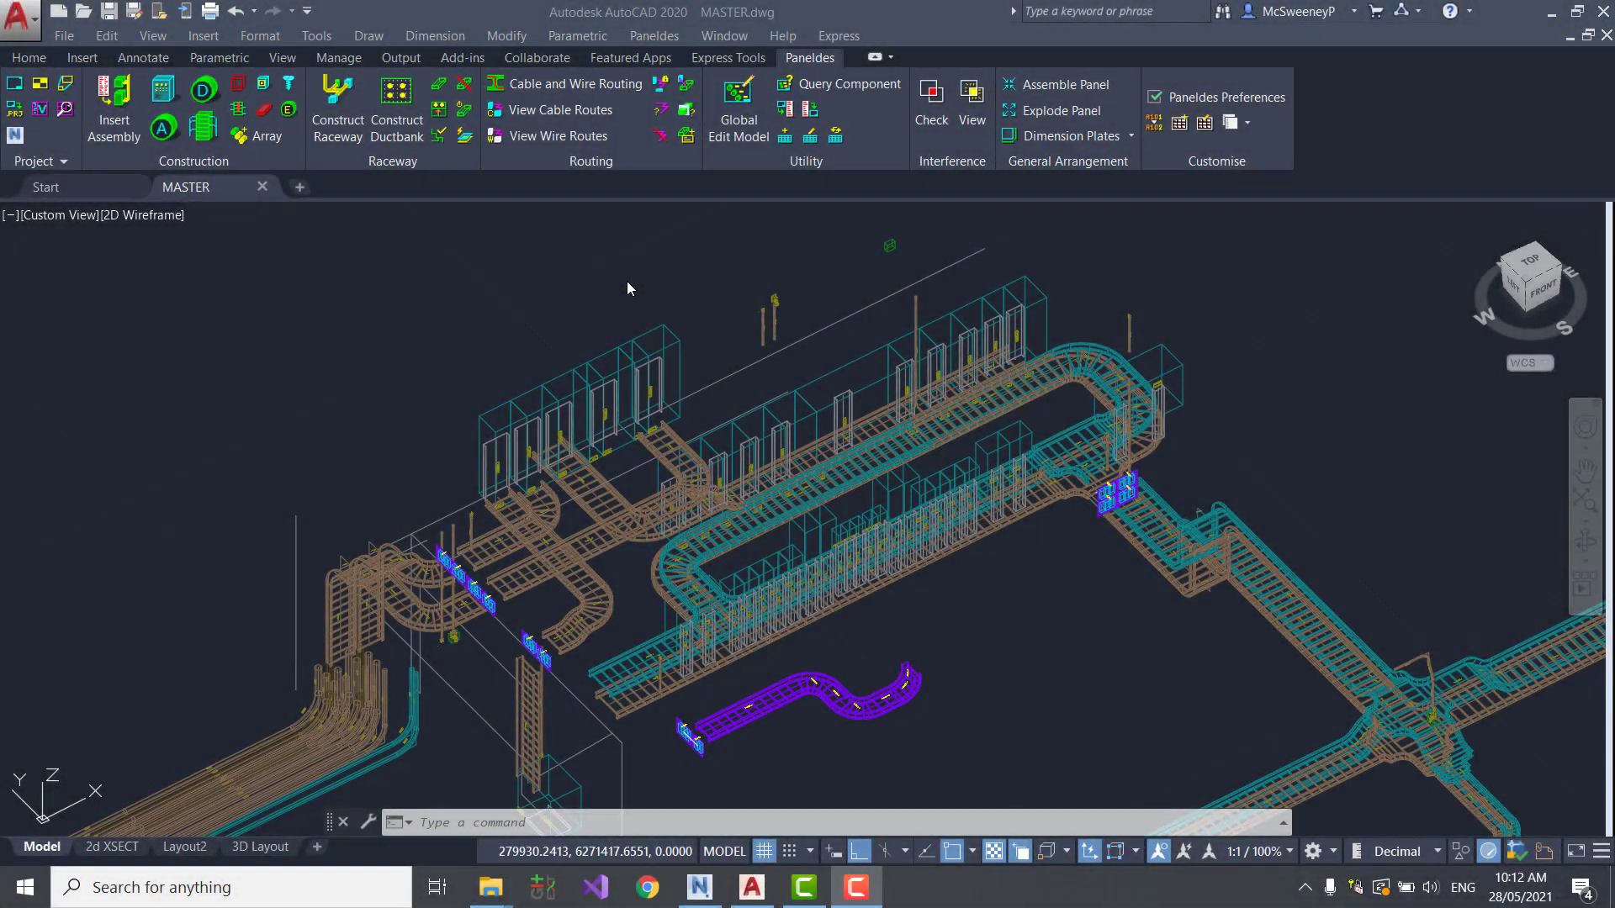
# - Route All 184 cables from View Cable Routes, dismiss the statistics, and select every cable
pyautogui.click(553, 110)
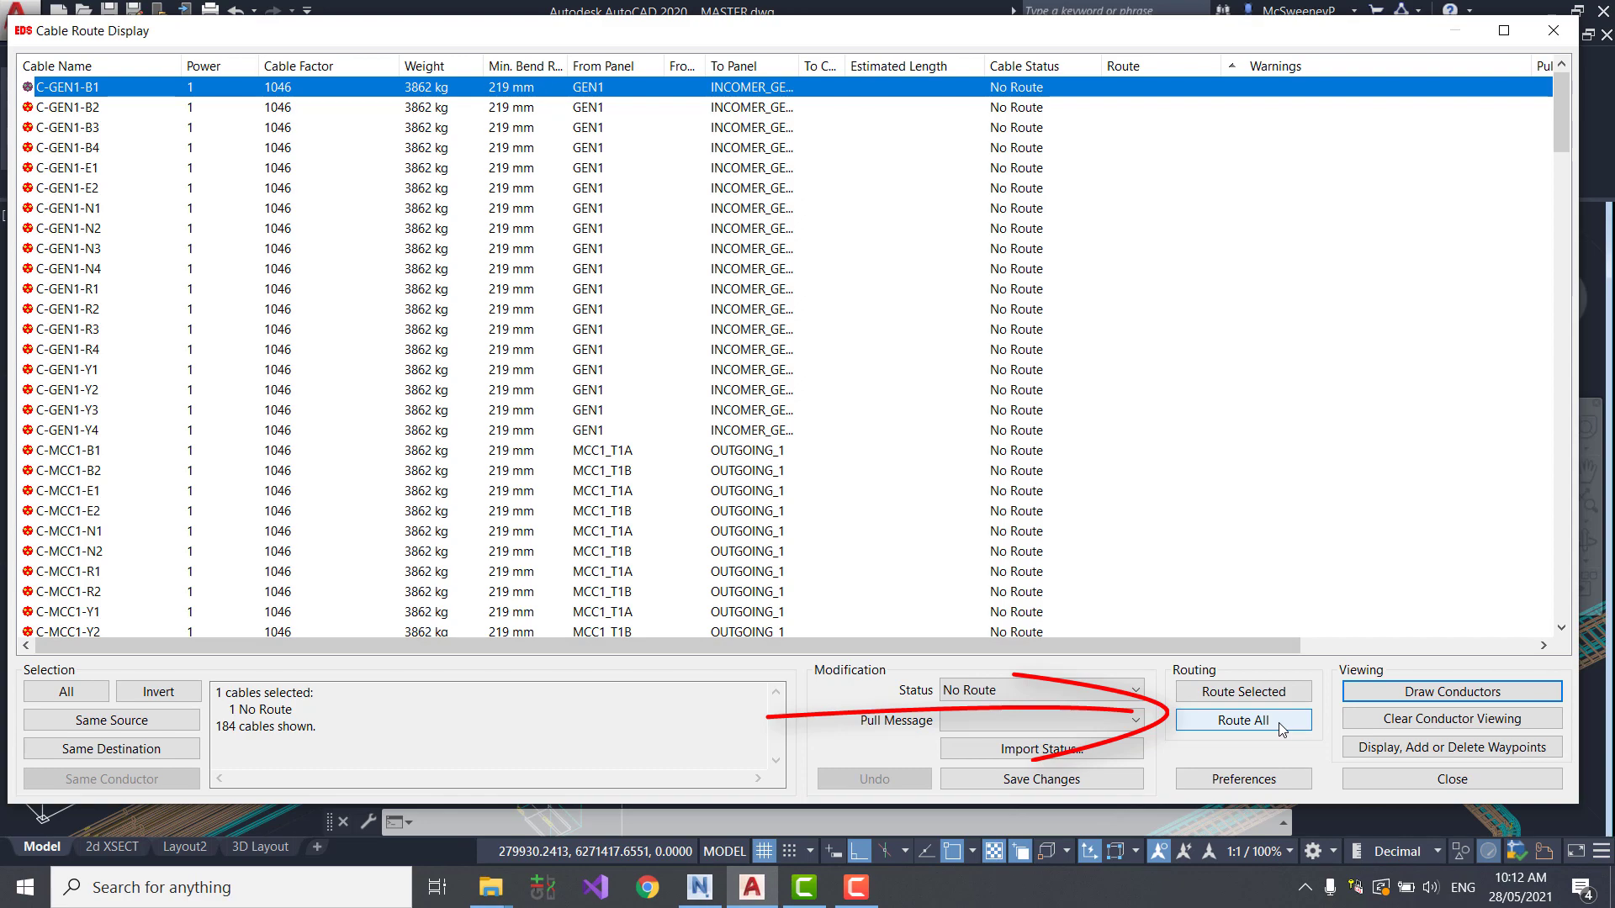
pyautogui.click(1243, 721)
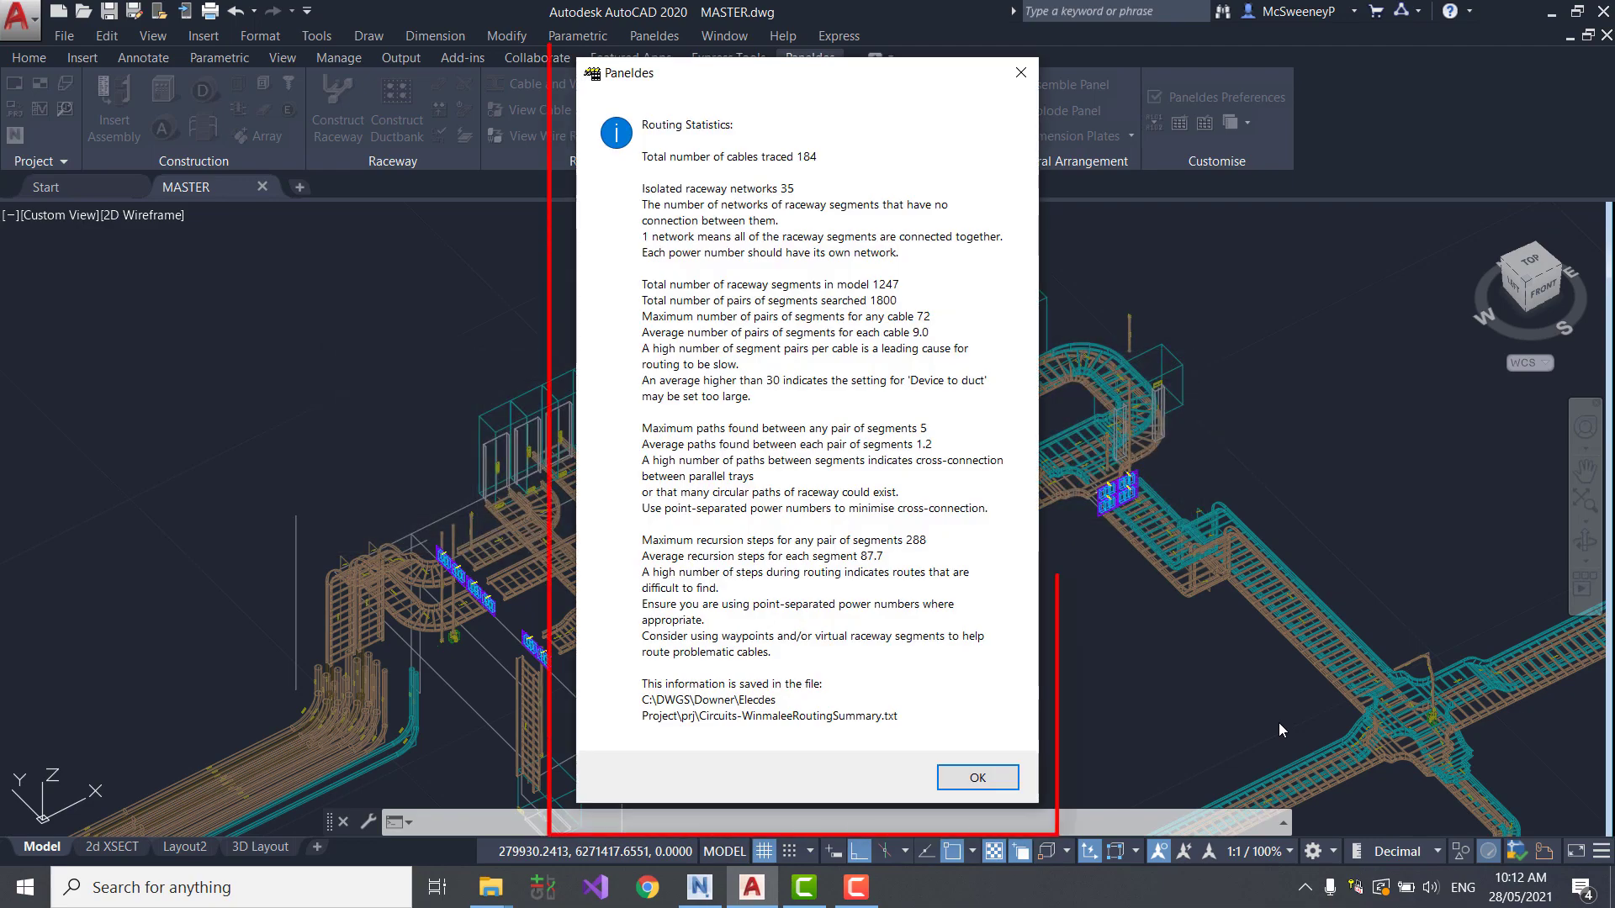
pyautogui.click(998, 779)
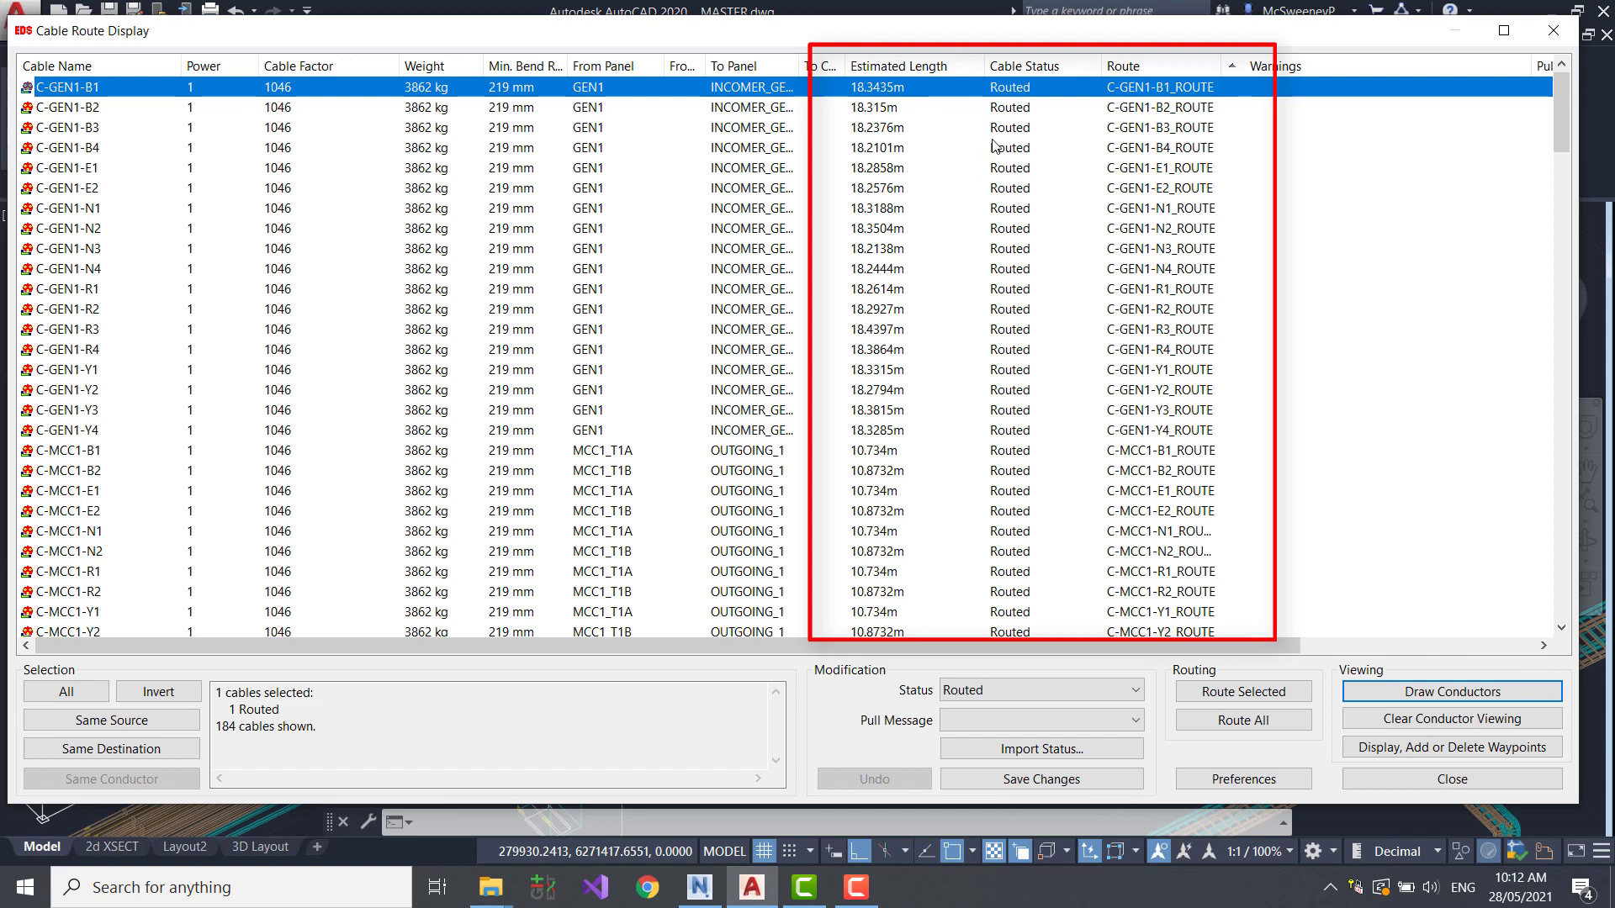
pyautogui.hotkey('ctrl', 'a')
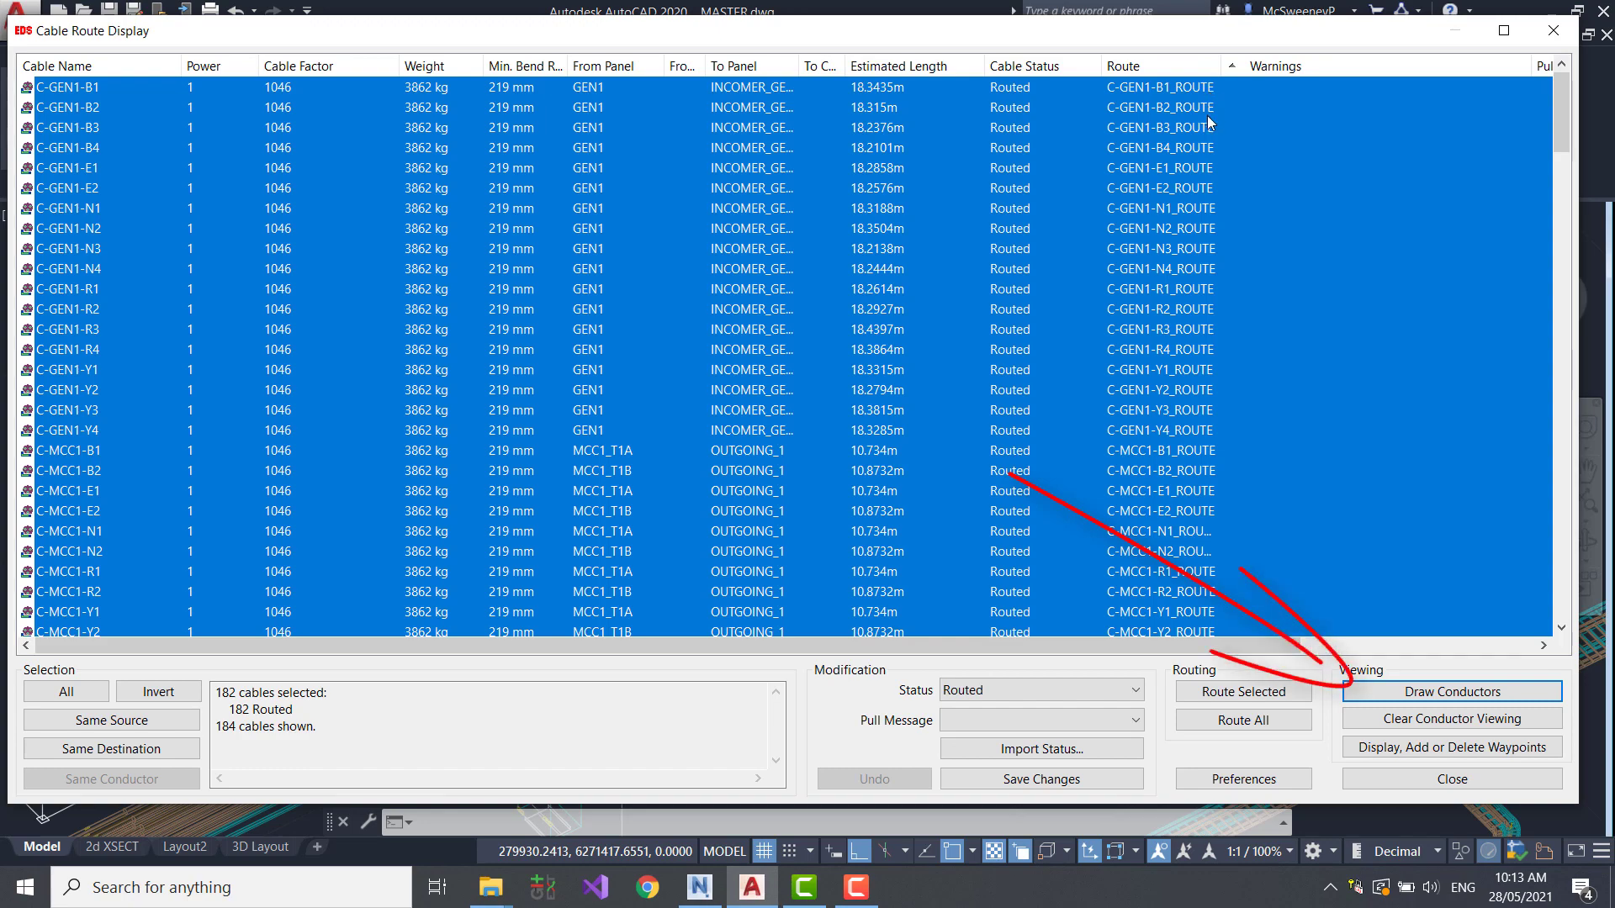
# - Draw the routed cables into the model and zoom around the RX007–RX010 transits to inspect them
pyautogui.click(1416, 691)
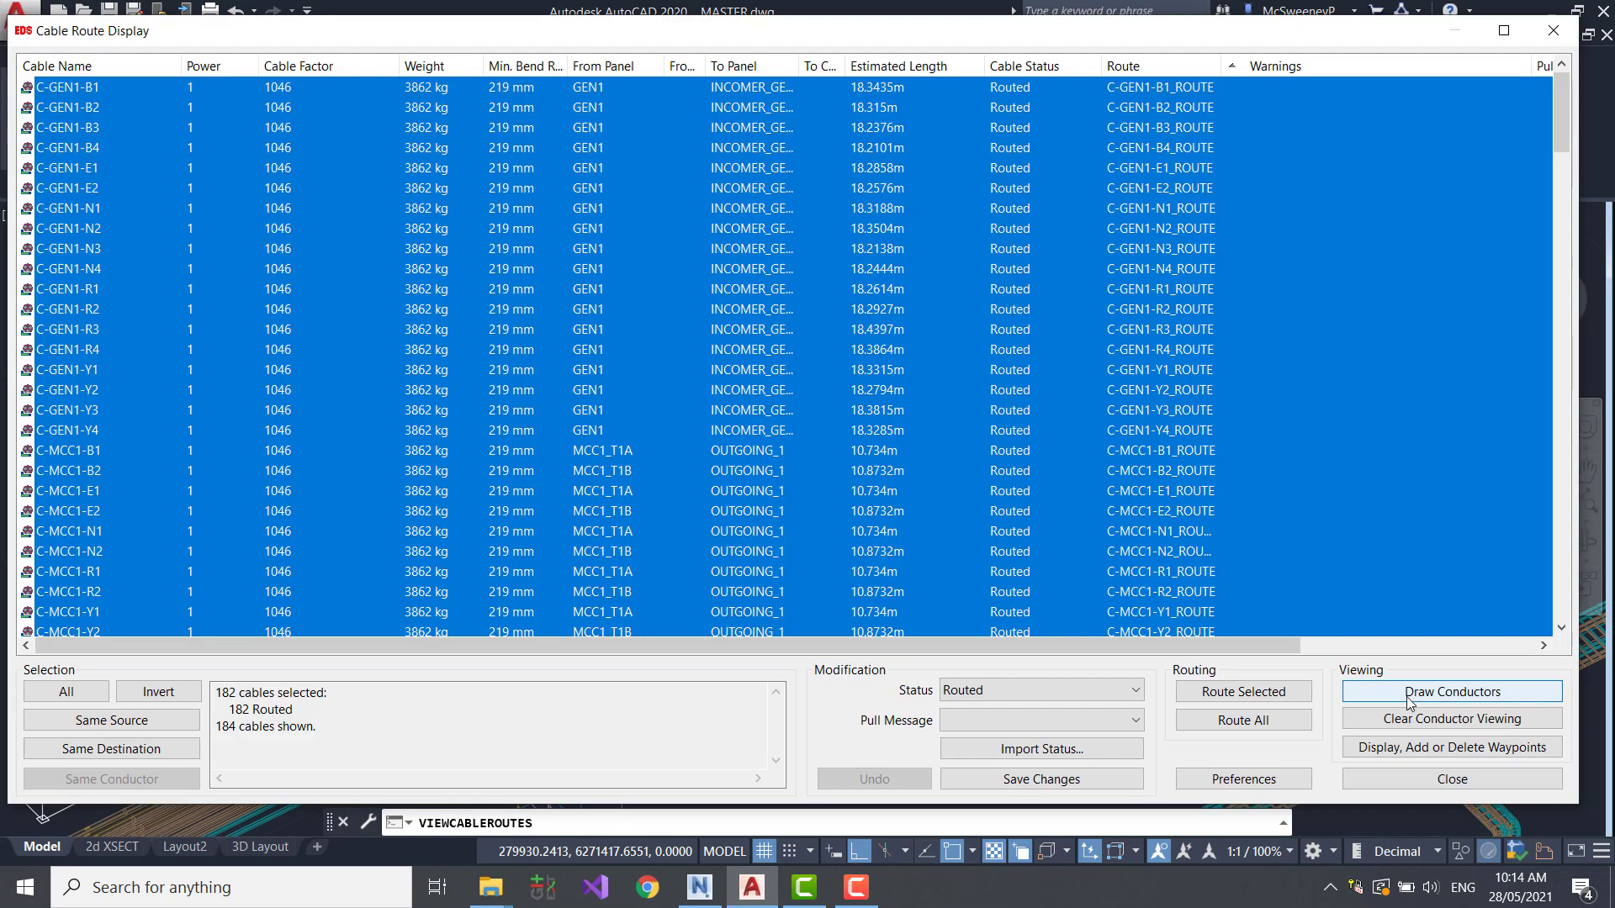
pyautogui.click(1484, 777)
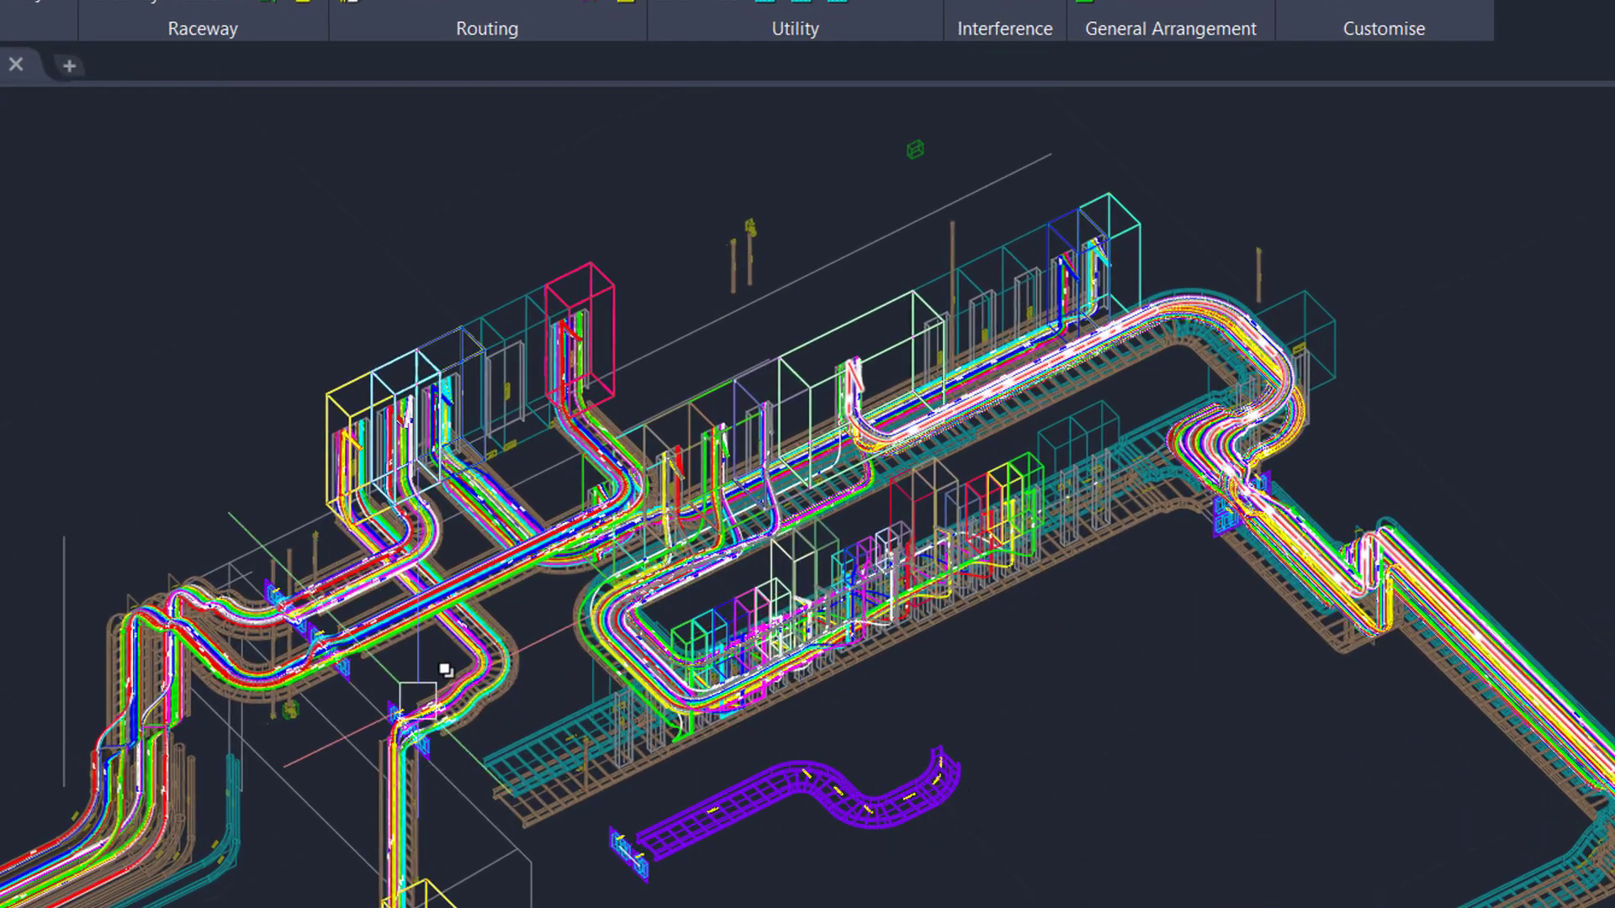
pyautogui.scroll(6, 269, 643)
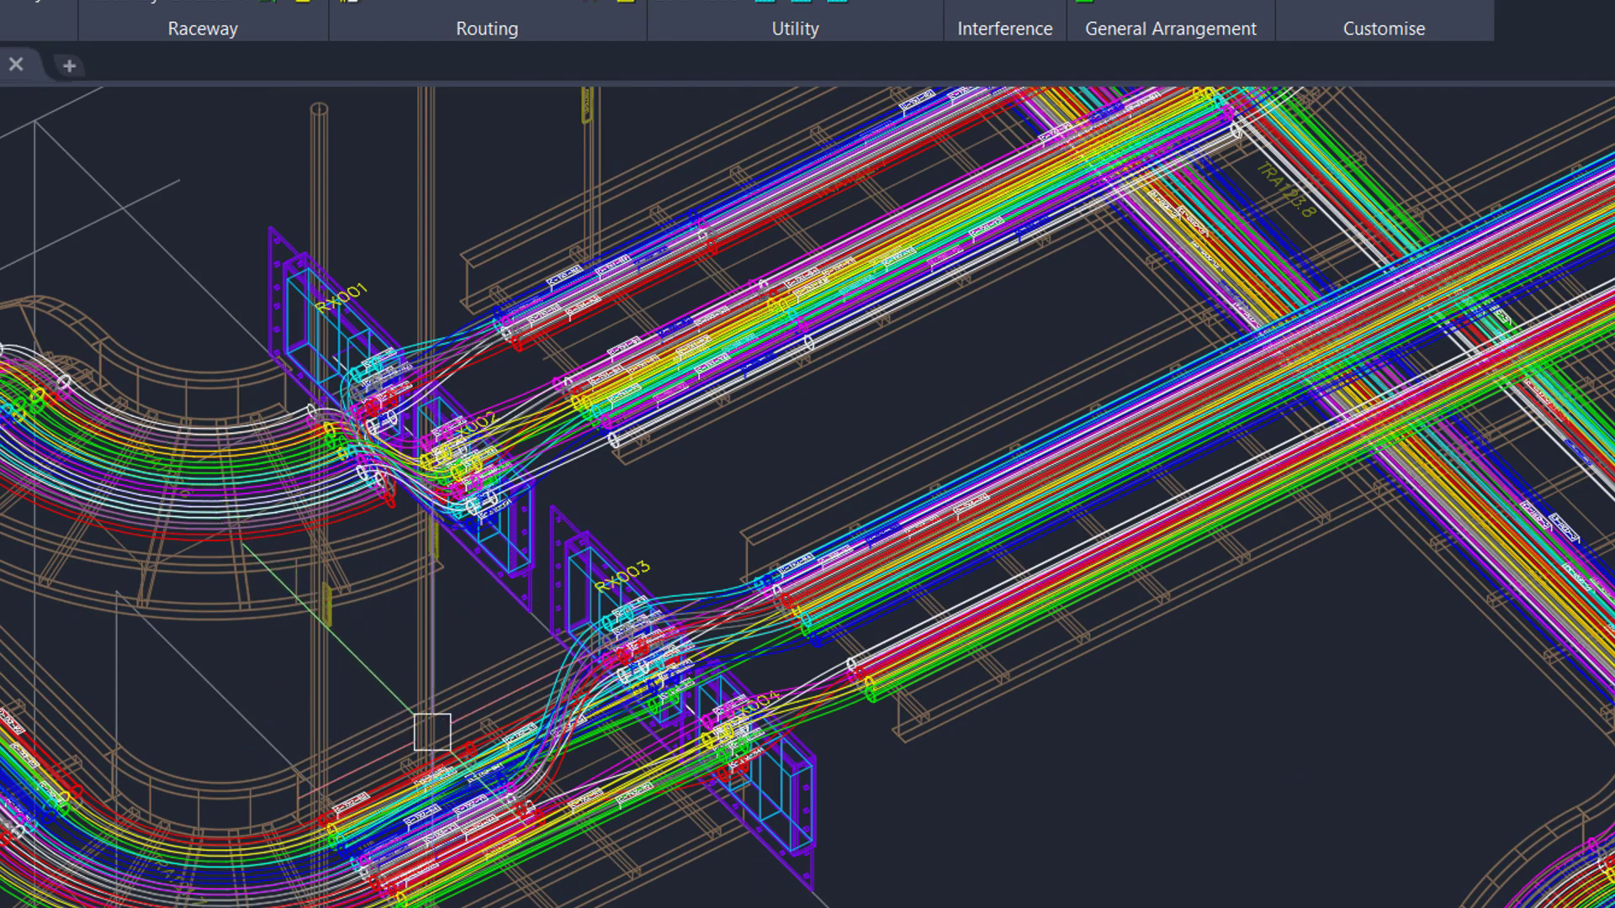
pyautogui.scroll(-3, 592, 746)
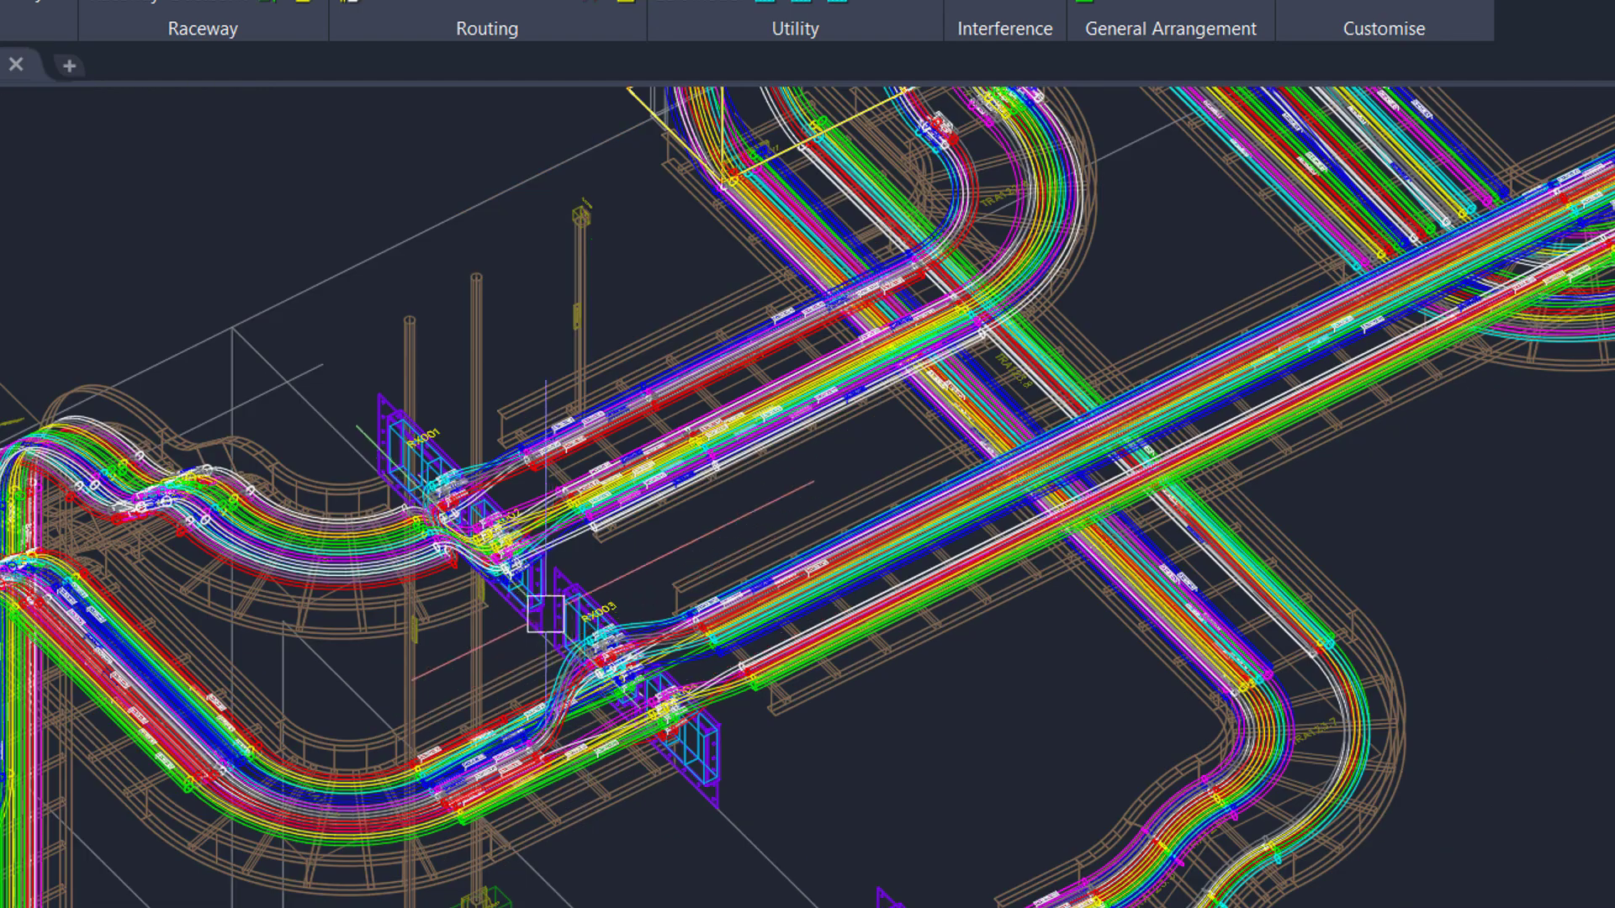
pyautogui.scroll(-4, 446, 464)
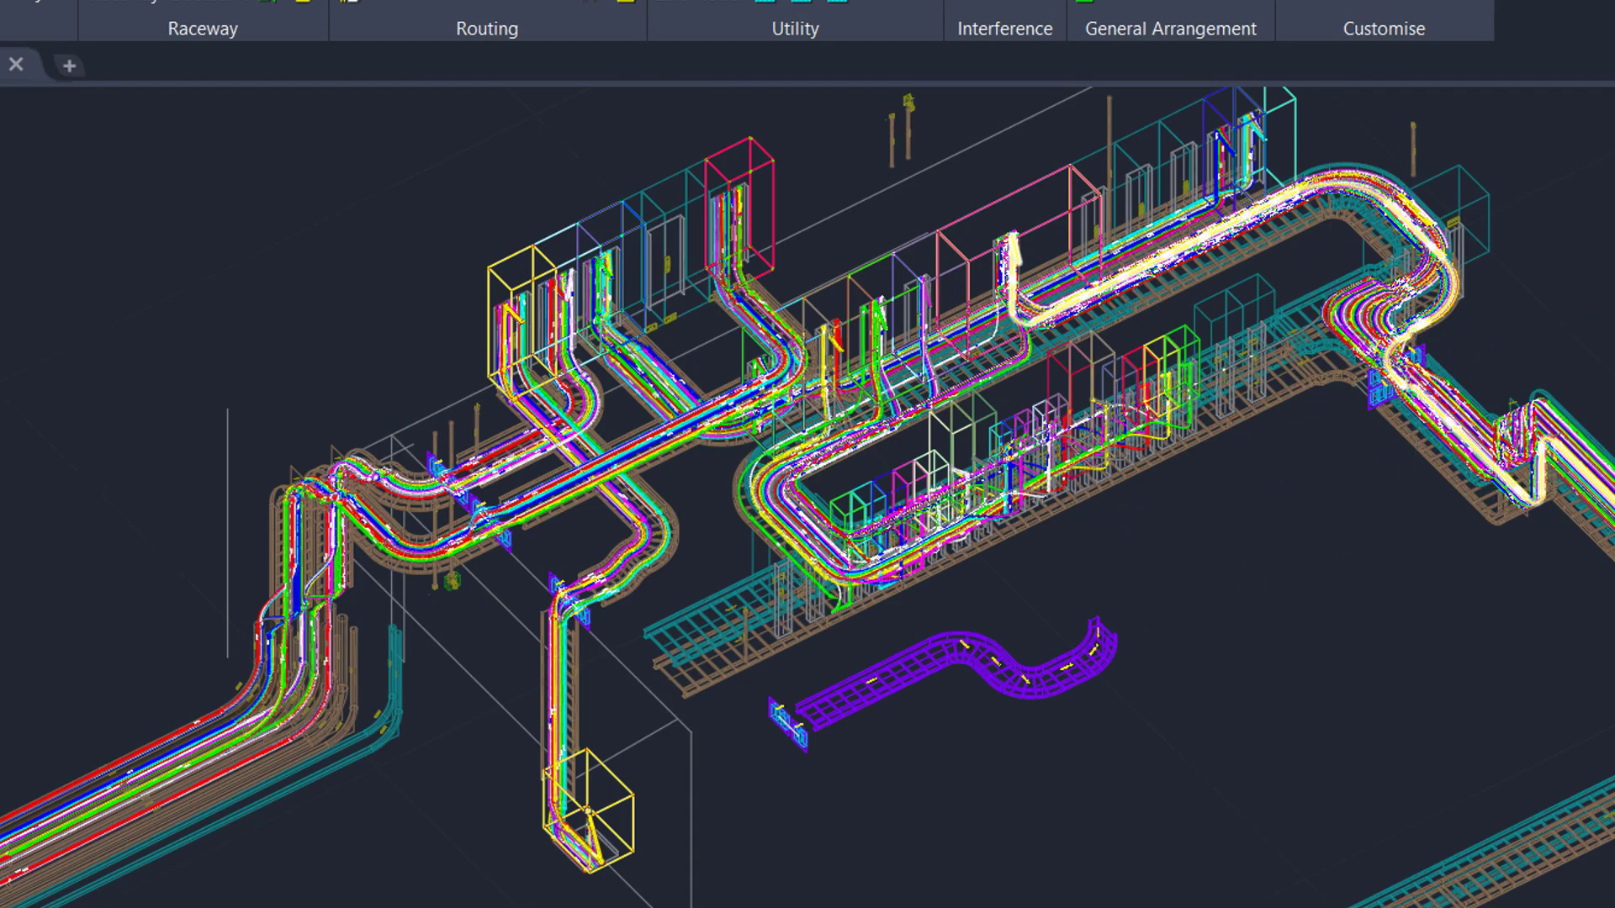
pyautogui.scroll(3, 1409, 418)
pyautogui.scroll(3, 1460, 262)
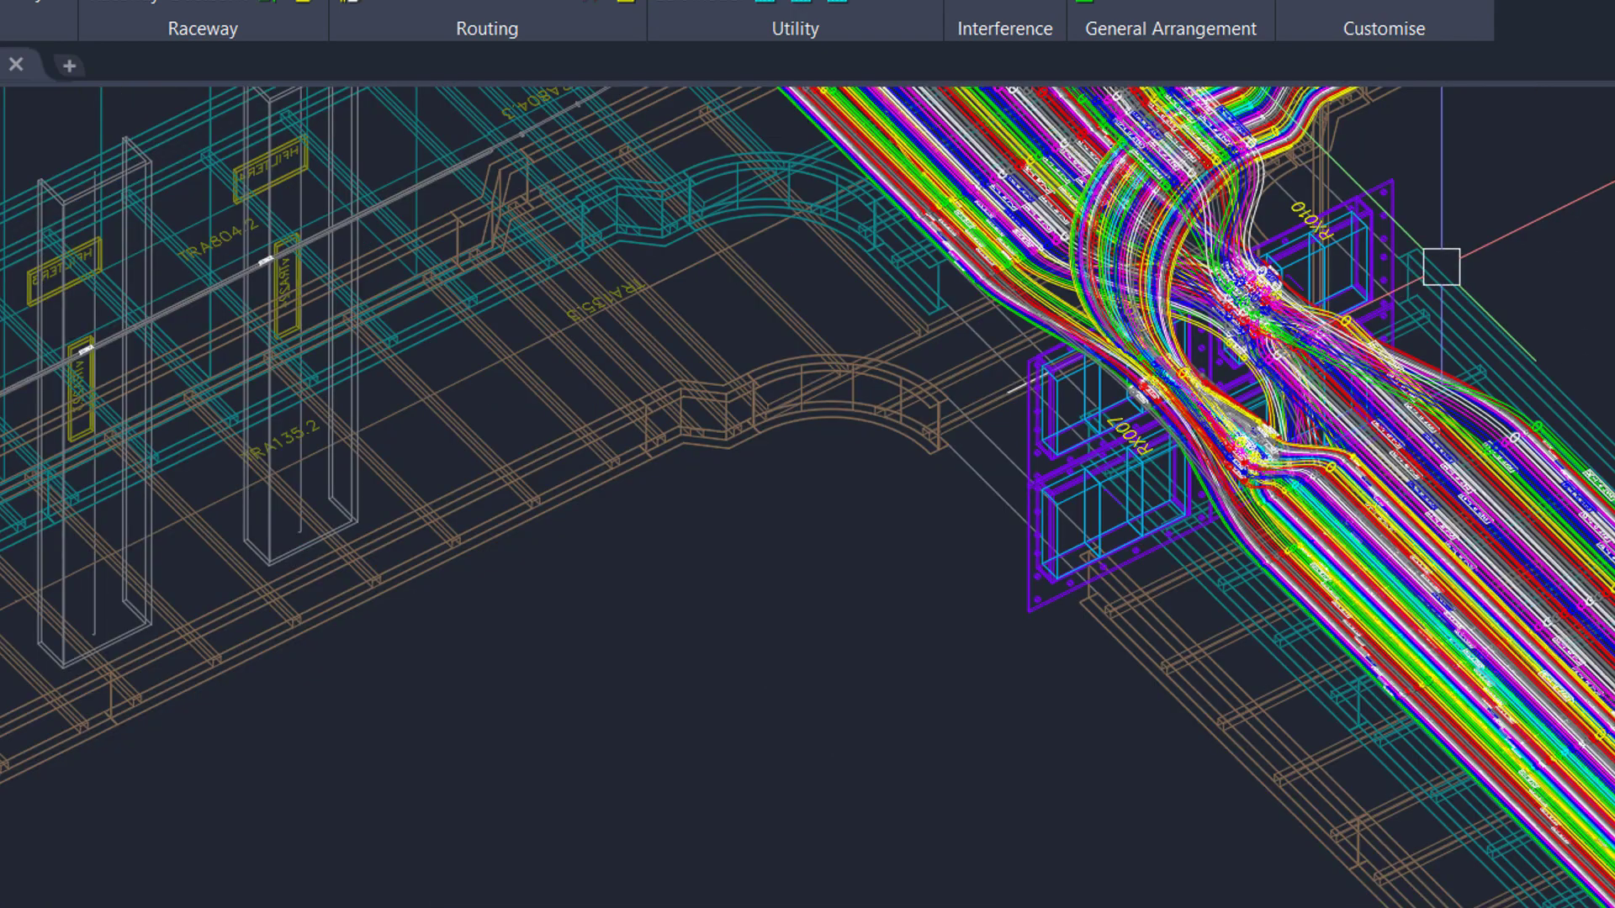
pyautogui.scroll(4, 1441, 265)
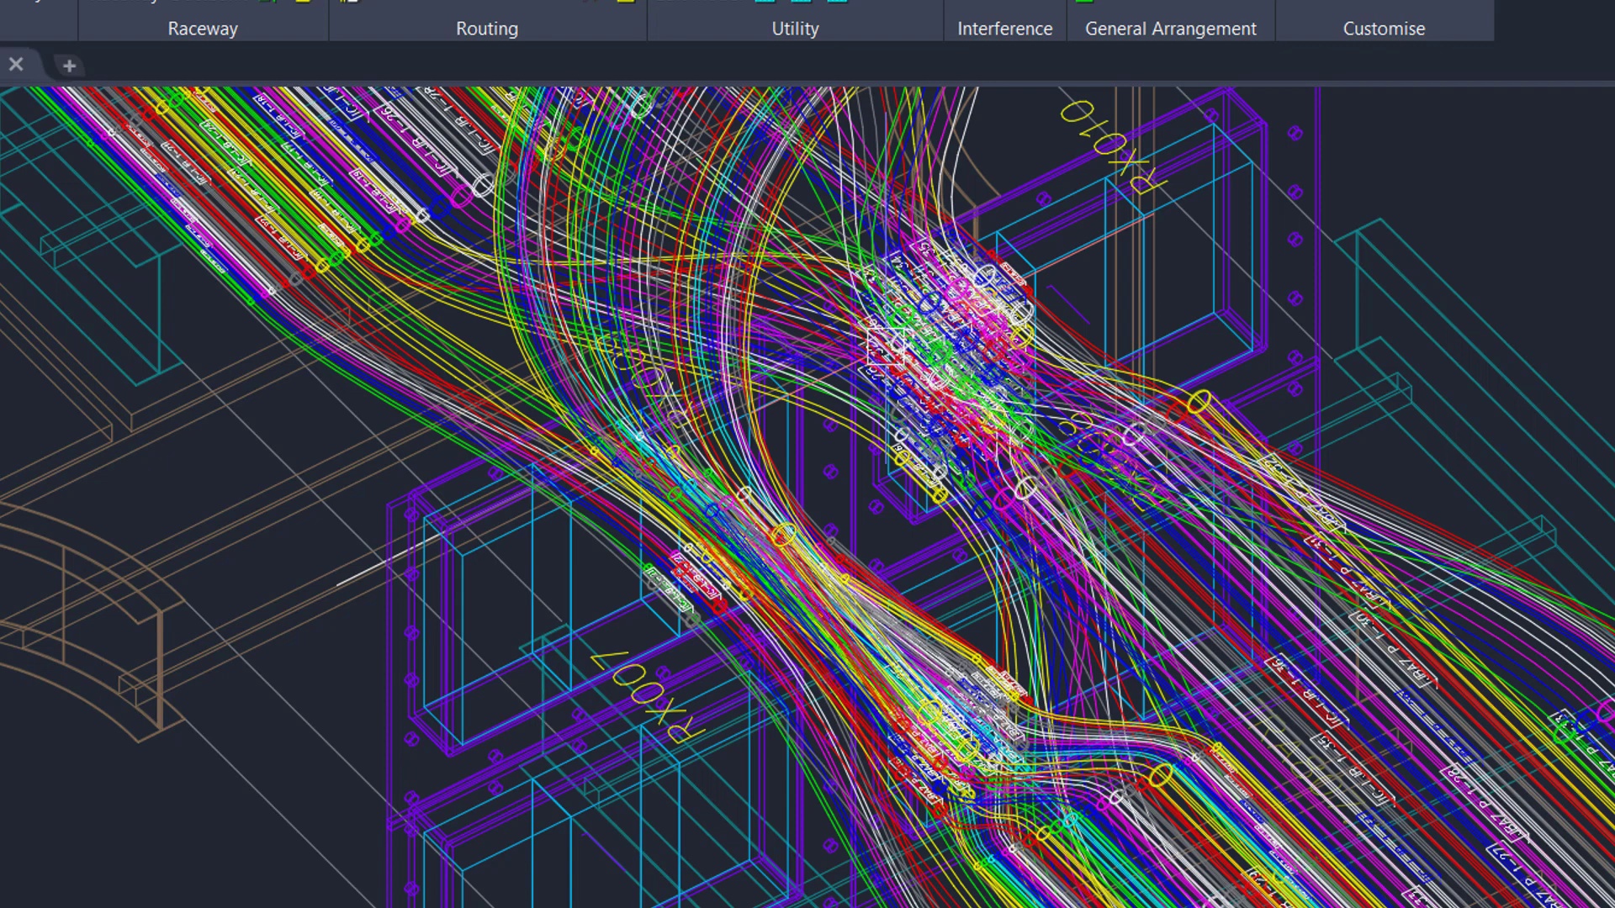
pyautogui.scroll(2, 866, 353)
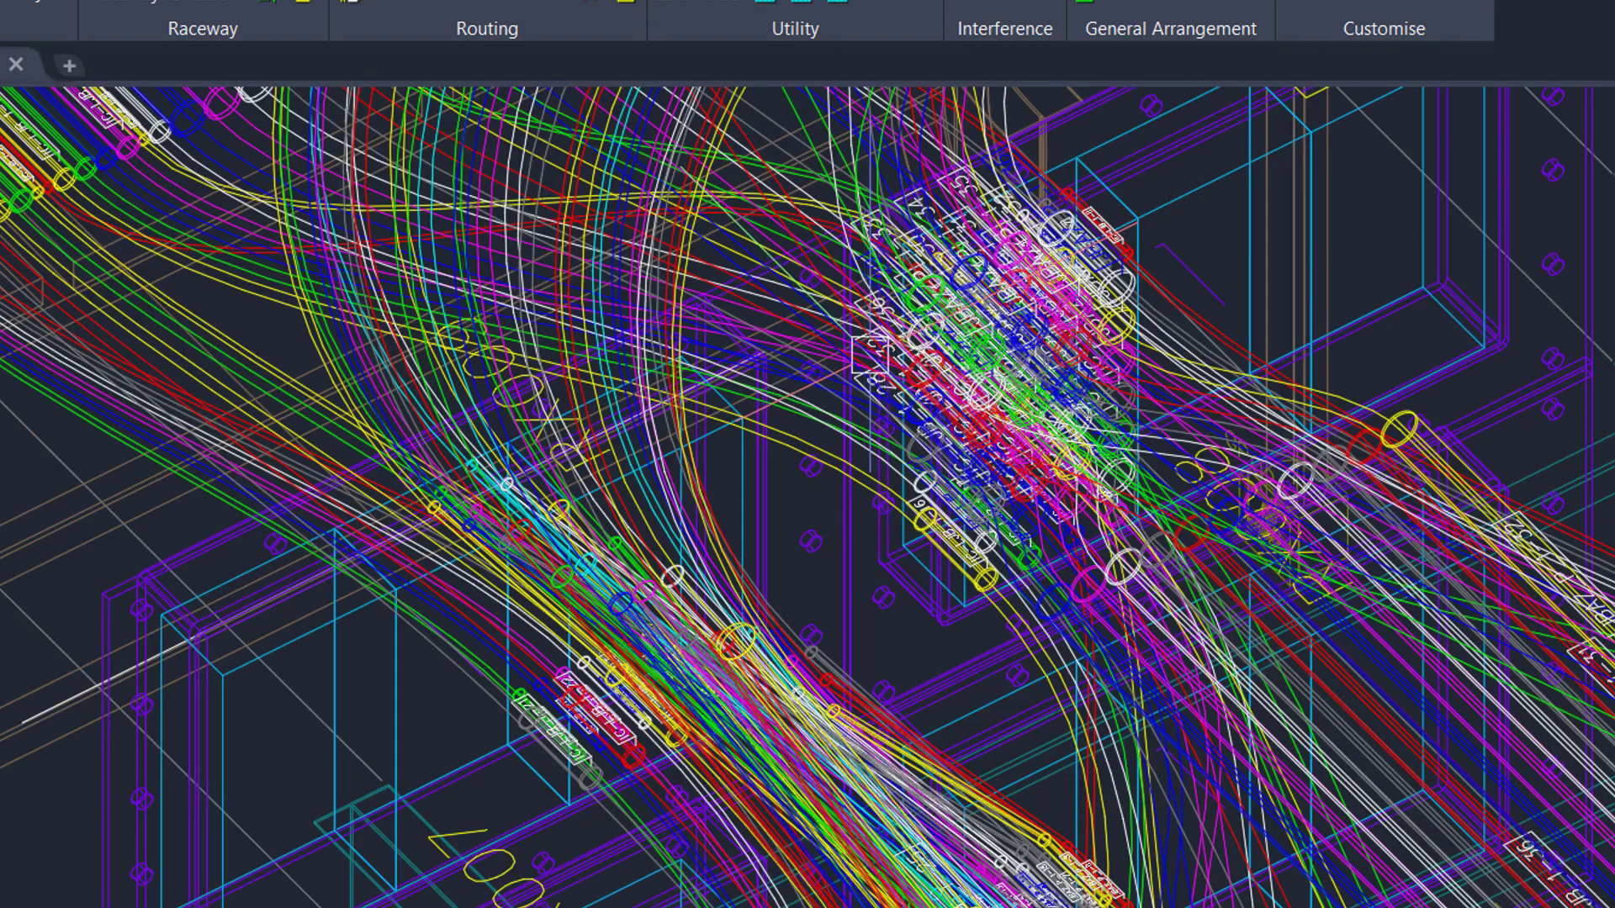
pyautogui.moveTo(886, 565)
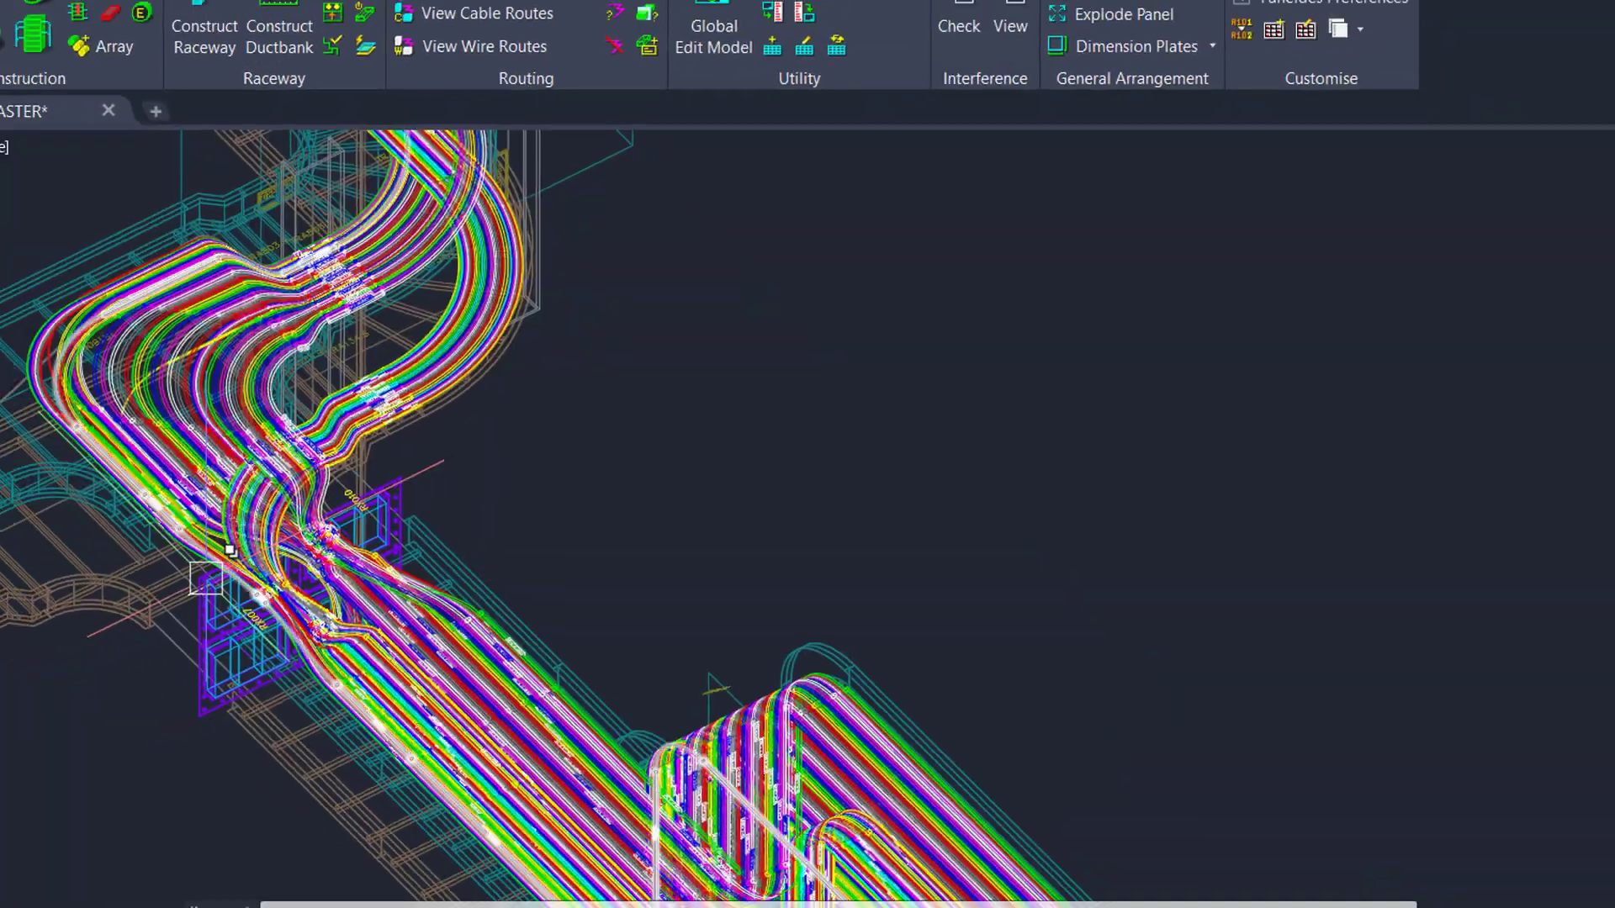
pyautogui.scroll(-1, 206, 578)
pyautogui.moveTo(206, 578)
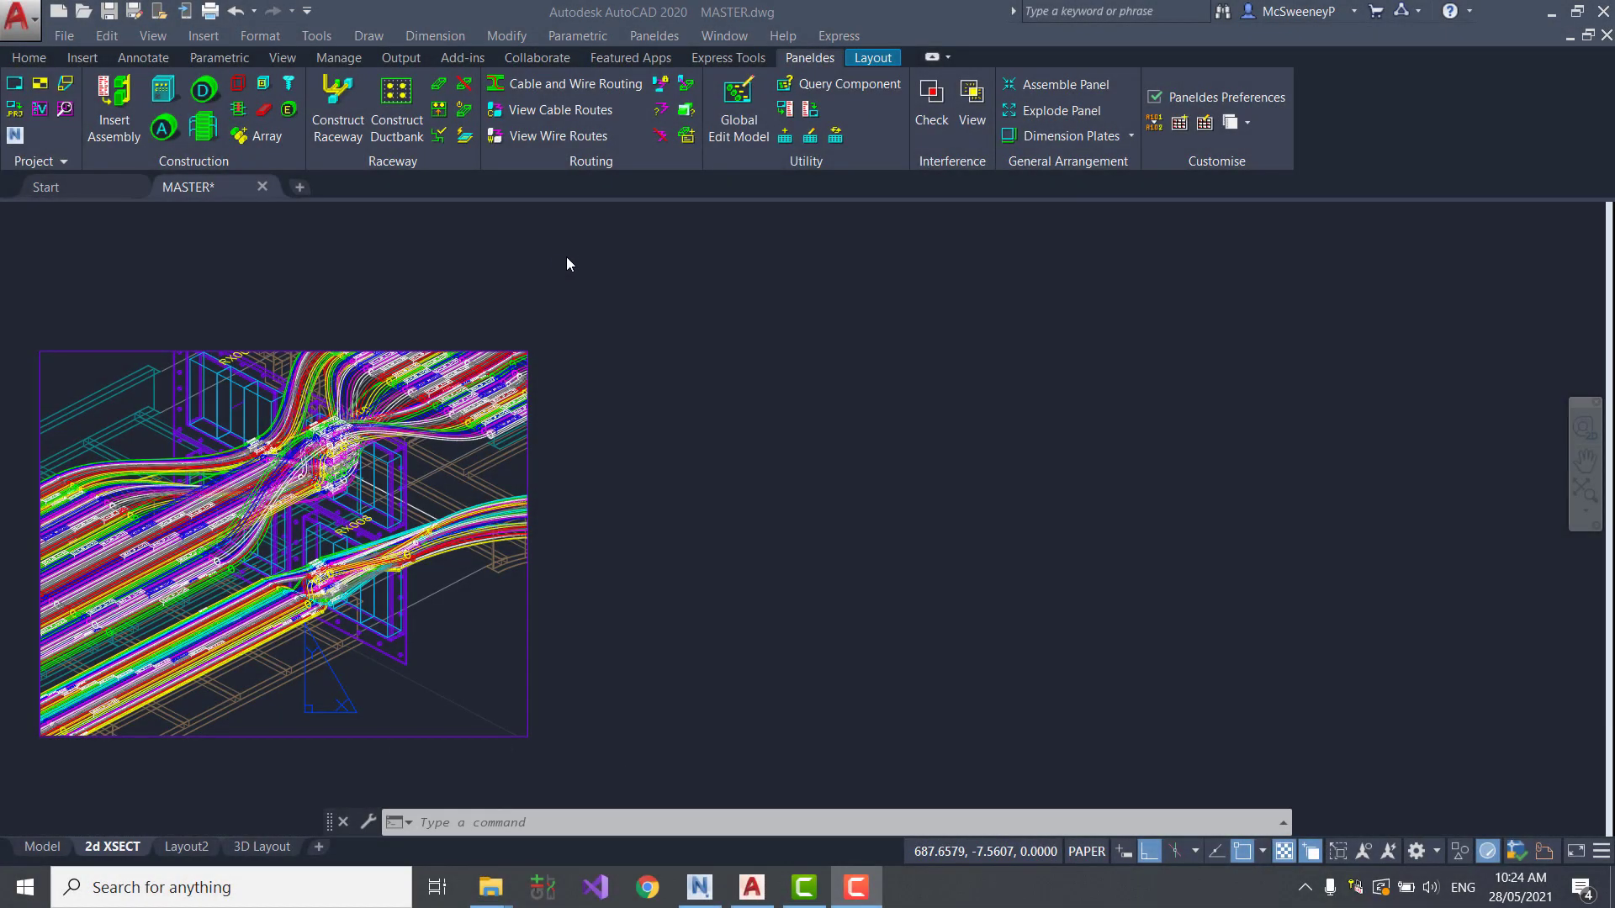
# - Insert cable cross-sections of transit segments RX010 and RX008, placing them beside the viewport
pyautogui.click(687, 136)
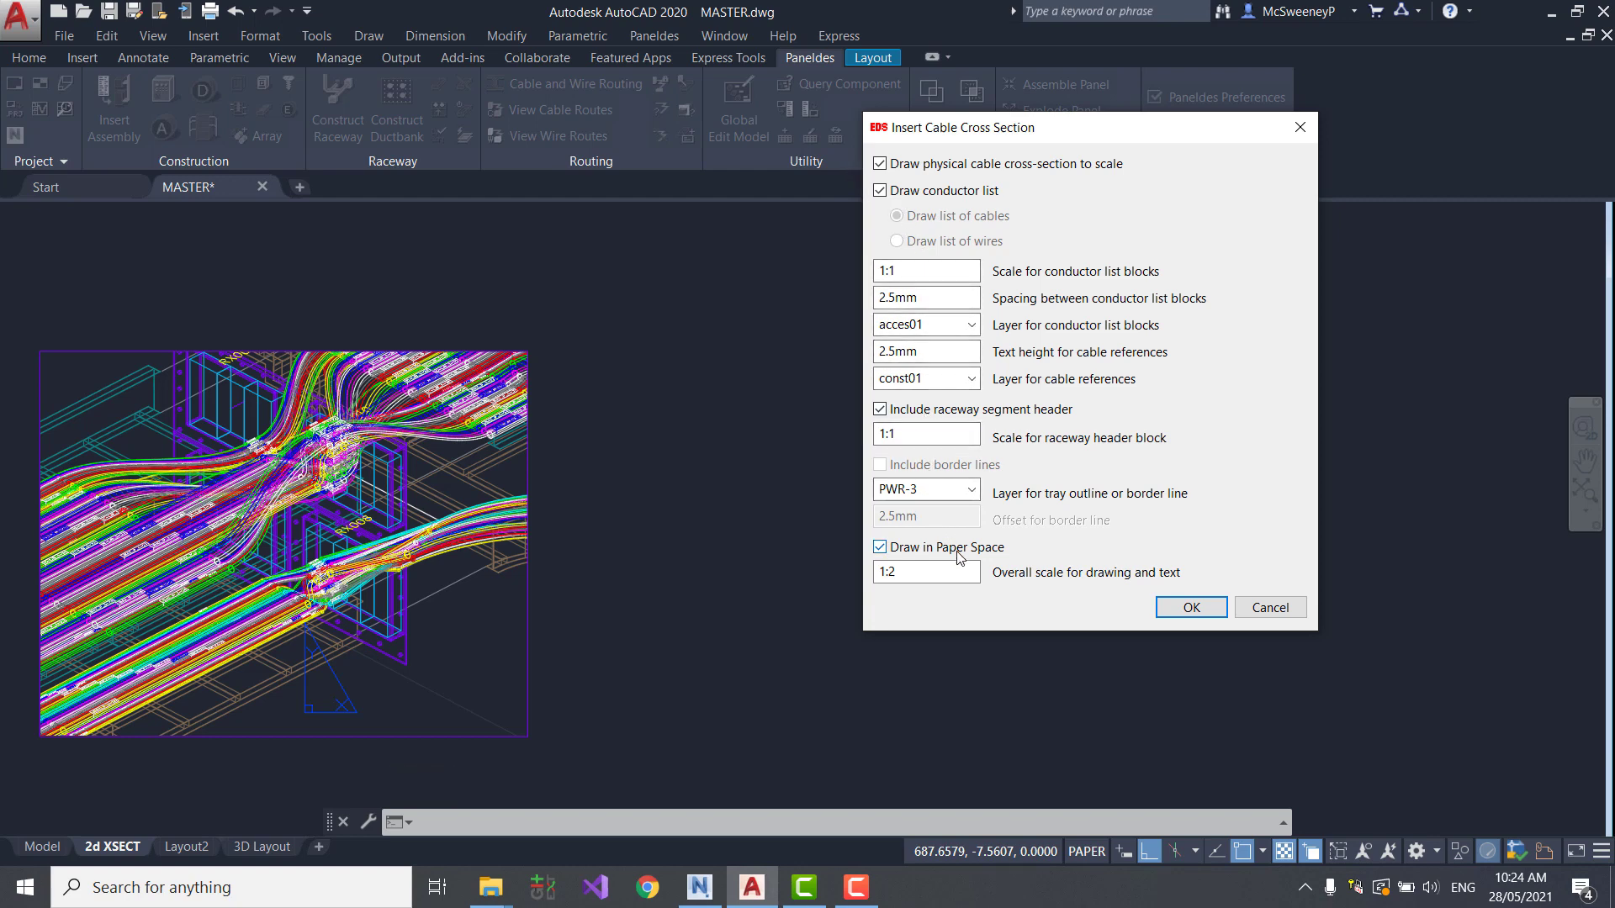
pyautogui.click(1191, 609)
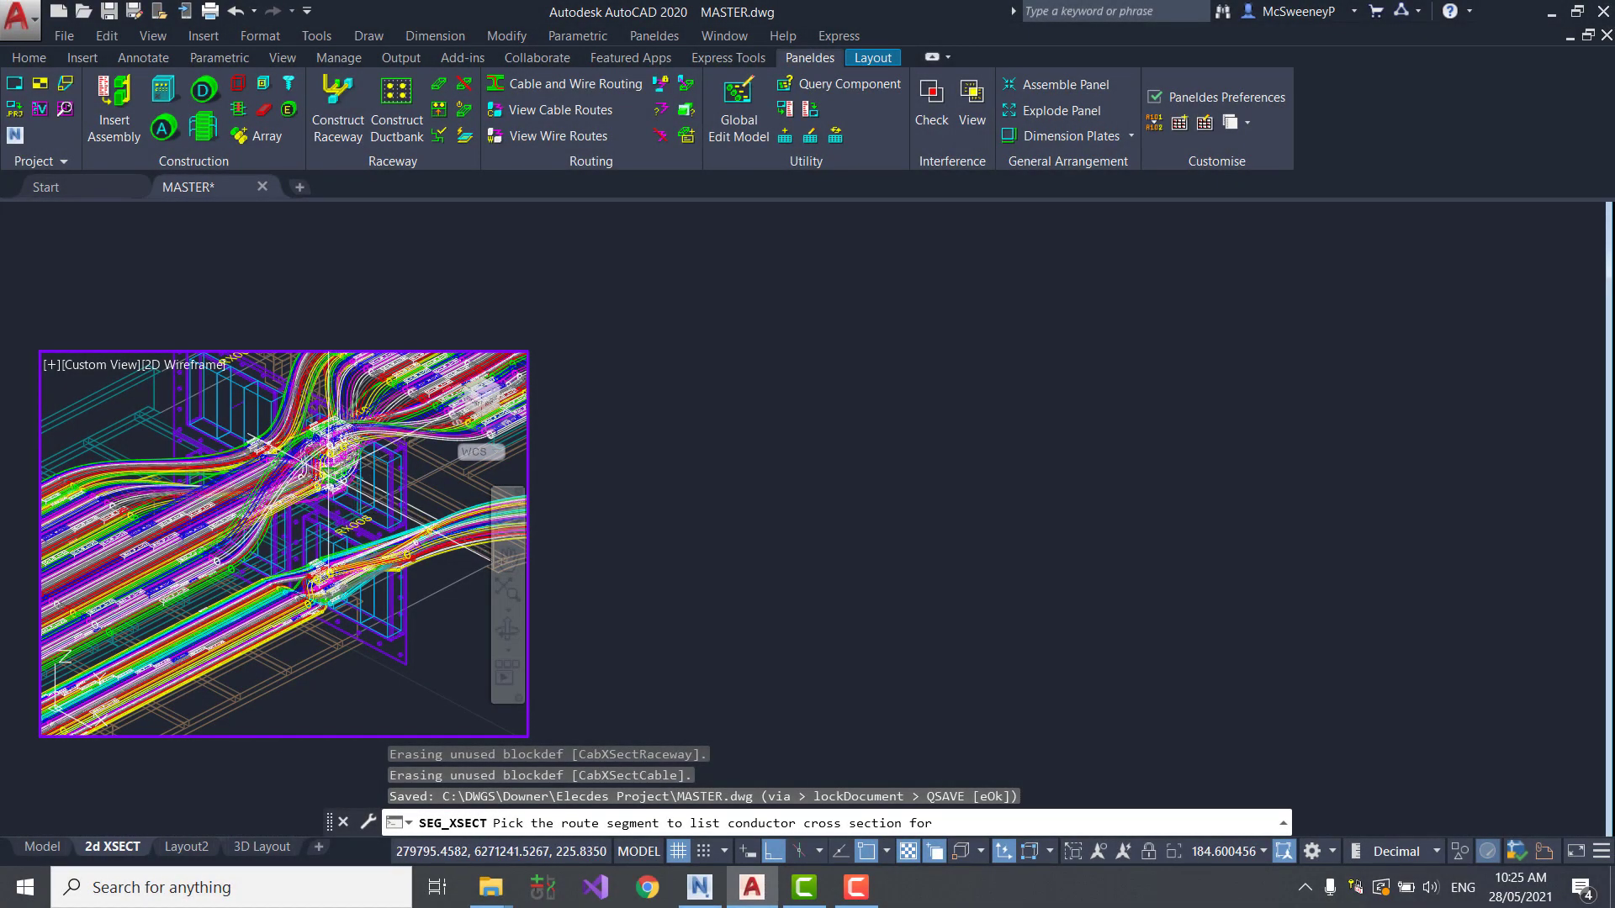
pyautogui.click(328, 470)
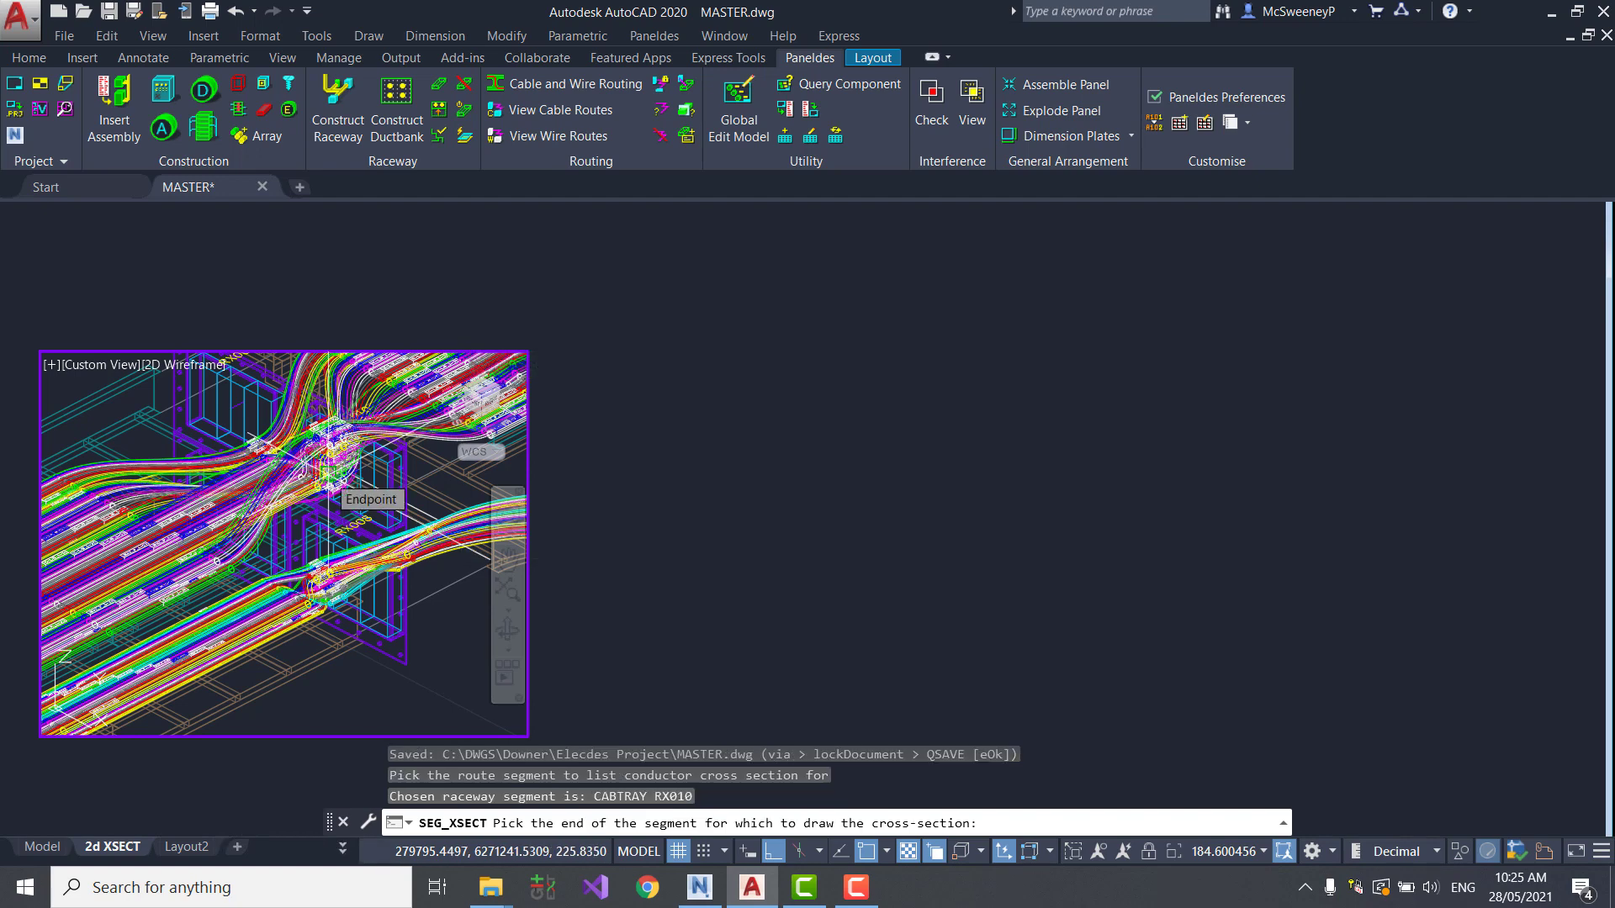
pyautogui.click(328, 474)
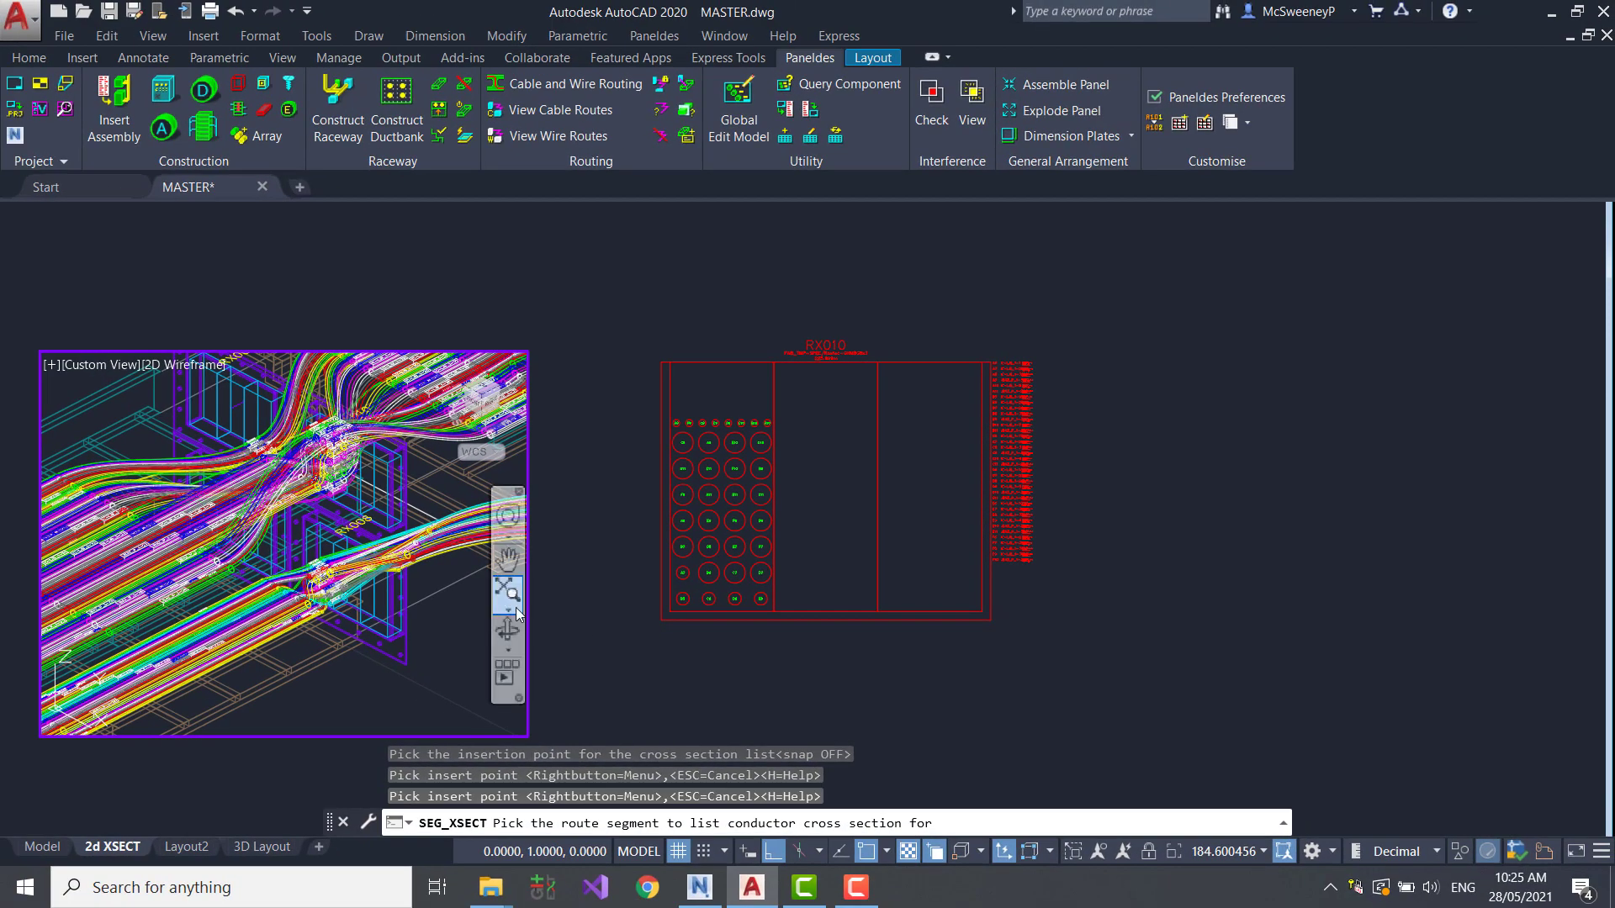
pyautogui.click(343, 592)
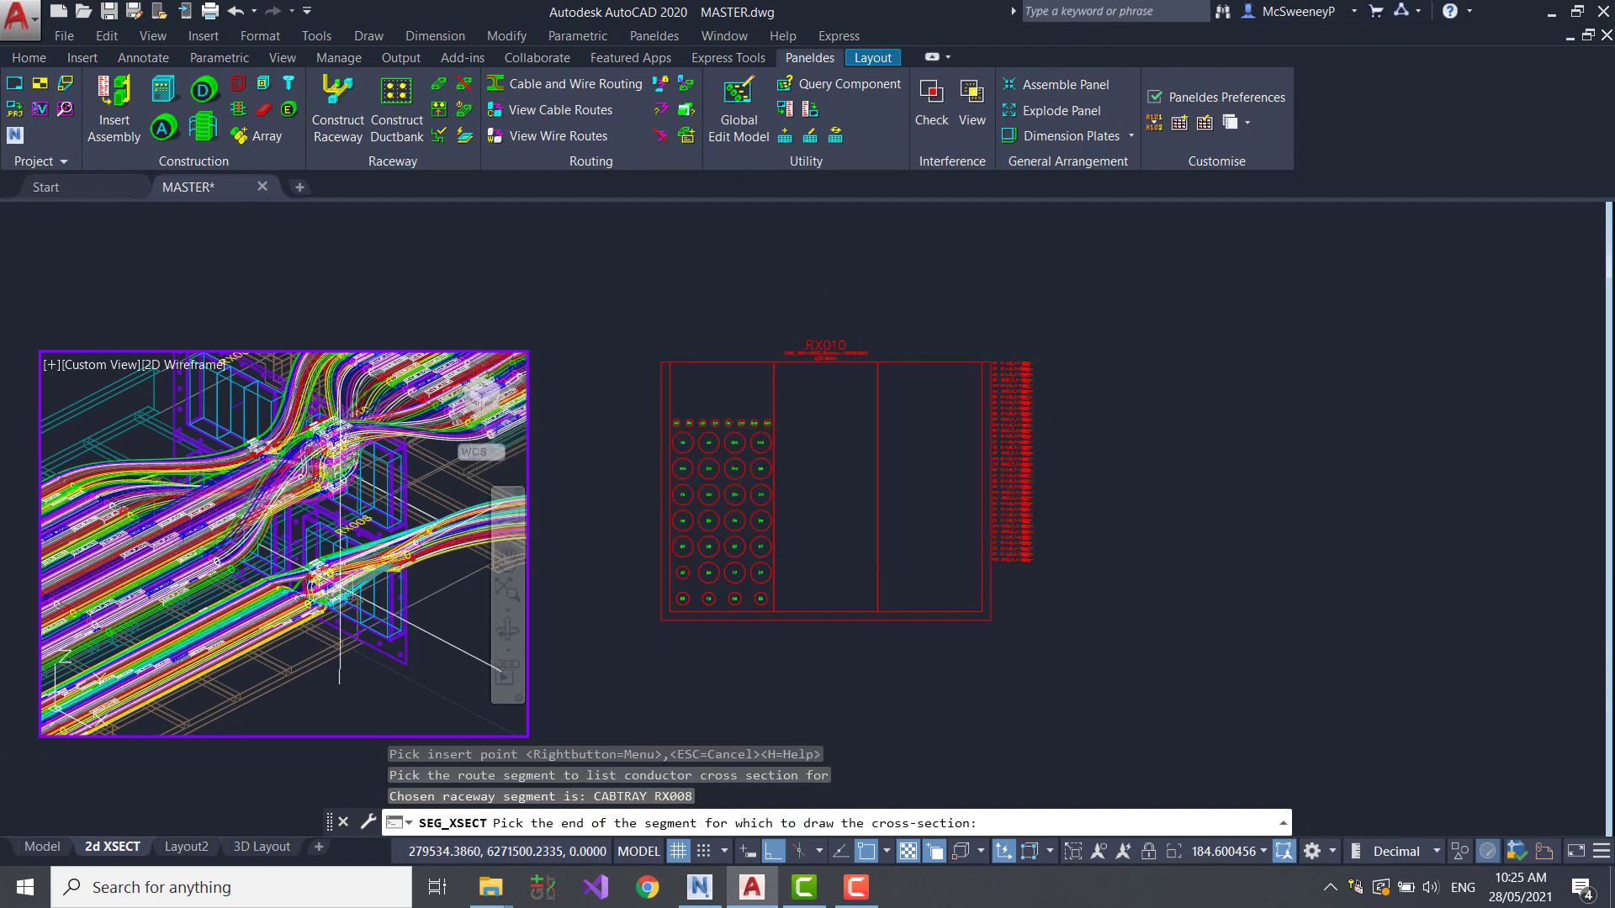
pyautogui.click(337, 589)
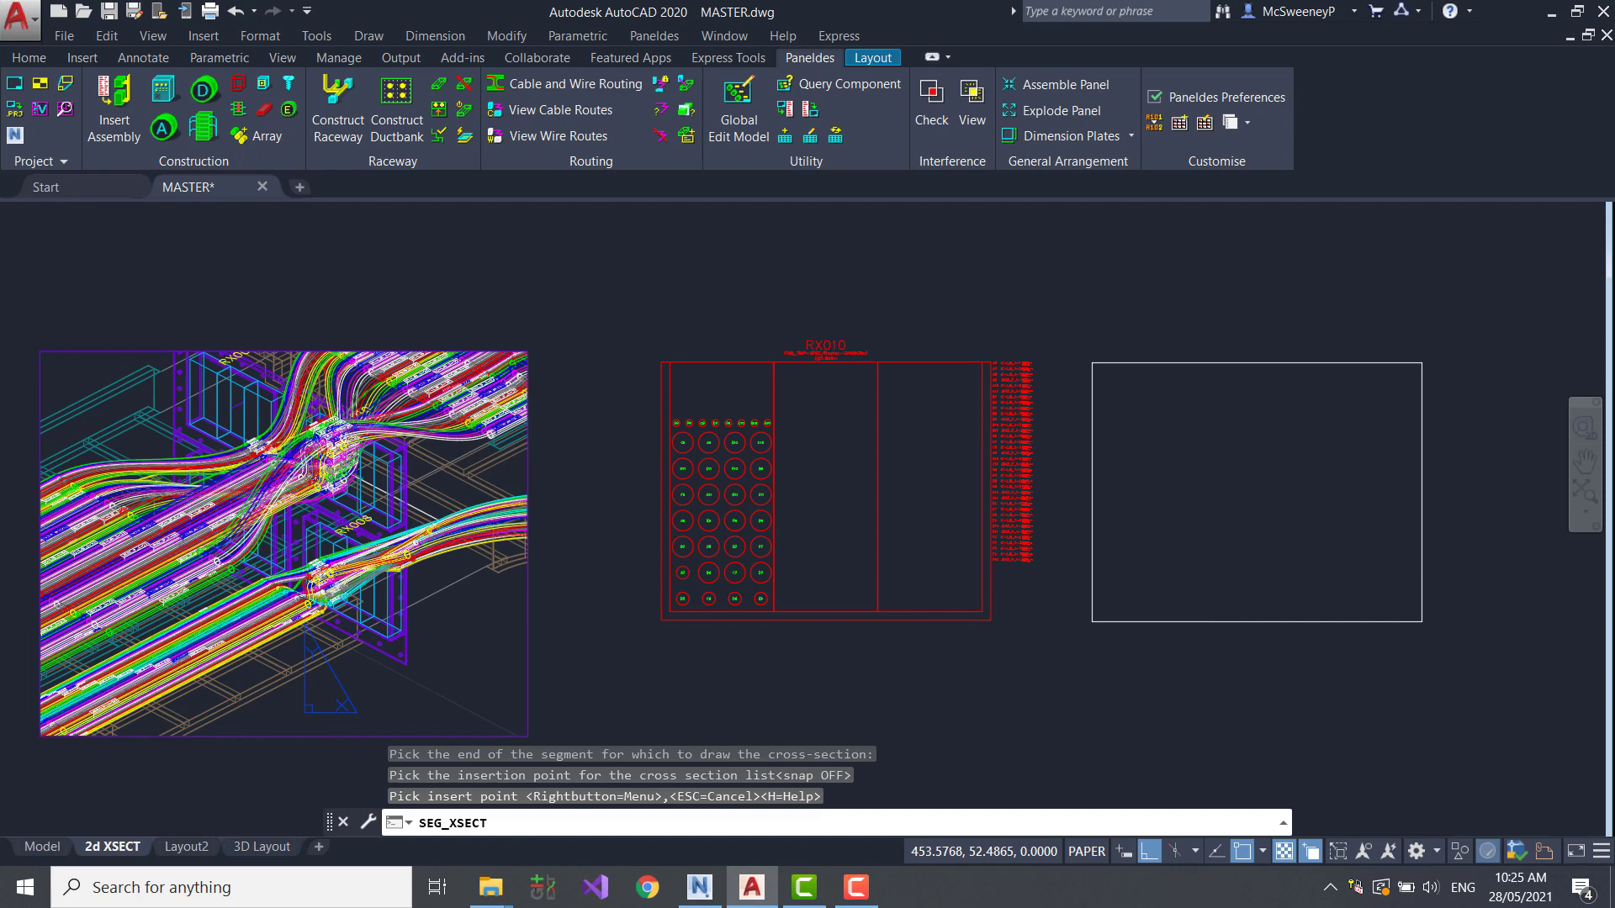
pyautogui.click(1092, 362)
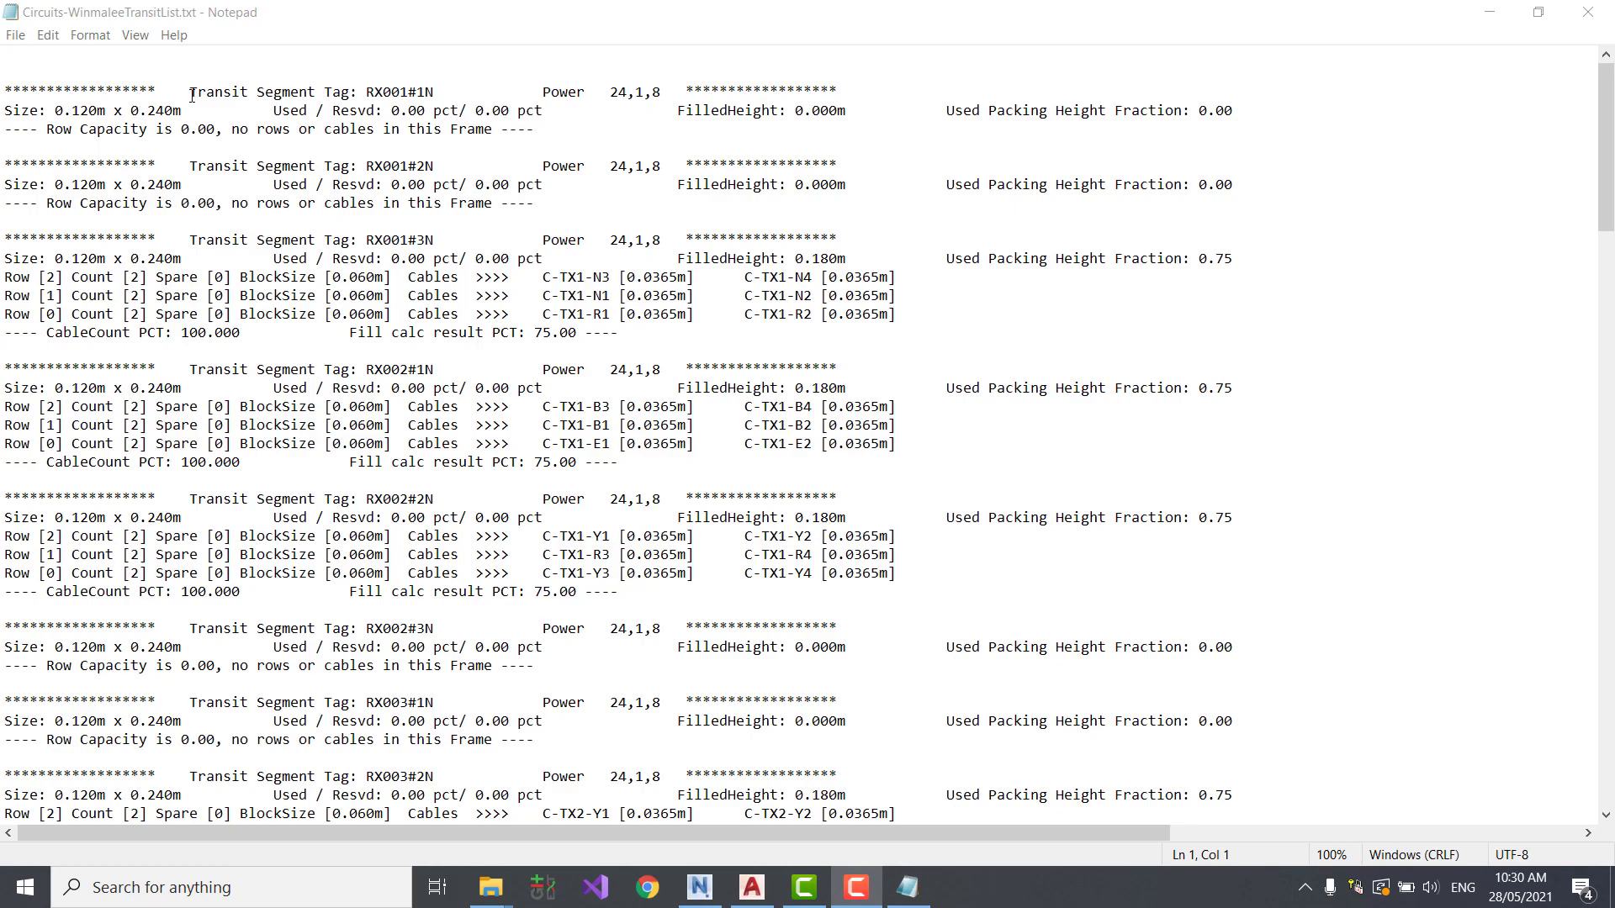
# - Highlight the RX001#1N tag, its 0.120m x 0.240m size and RX001#3N's Row [2] cables
pyautogui.moveTo(192, 96); pyautogui.dragTo(436, 98)
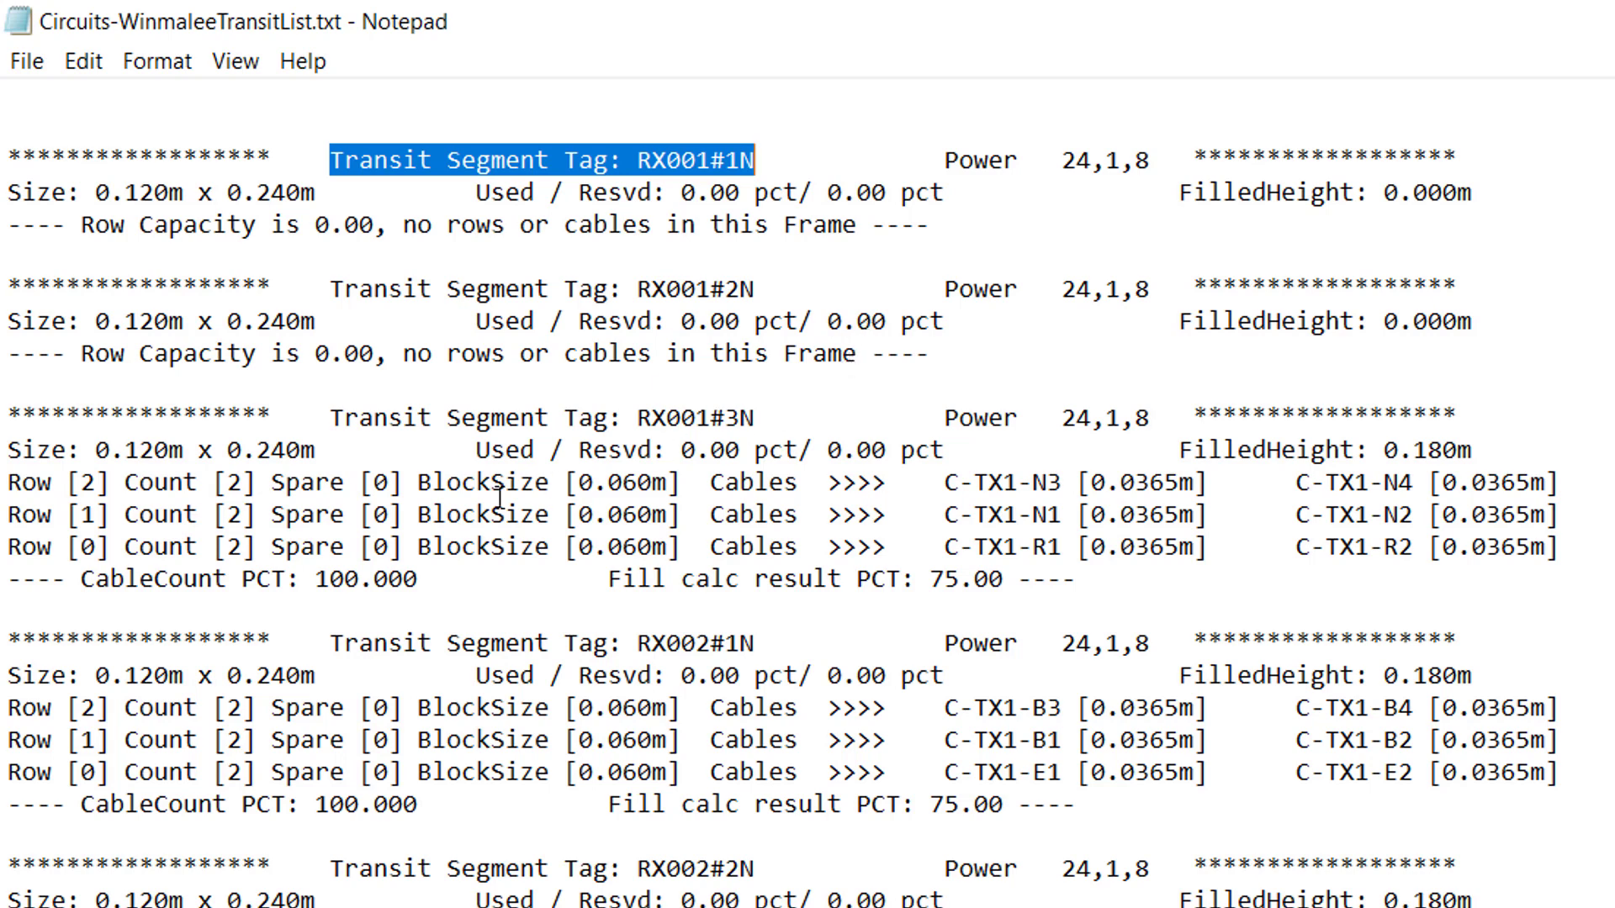
pyautogui.moveTo(97, 455); pyautogui.dragTo(179, 457)
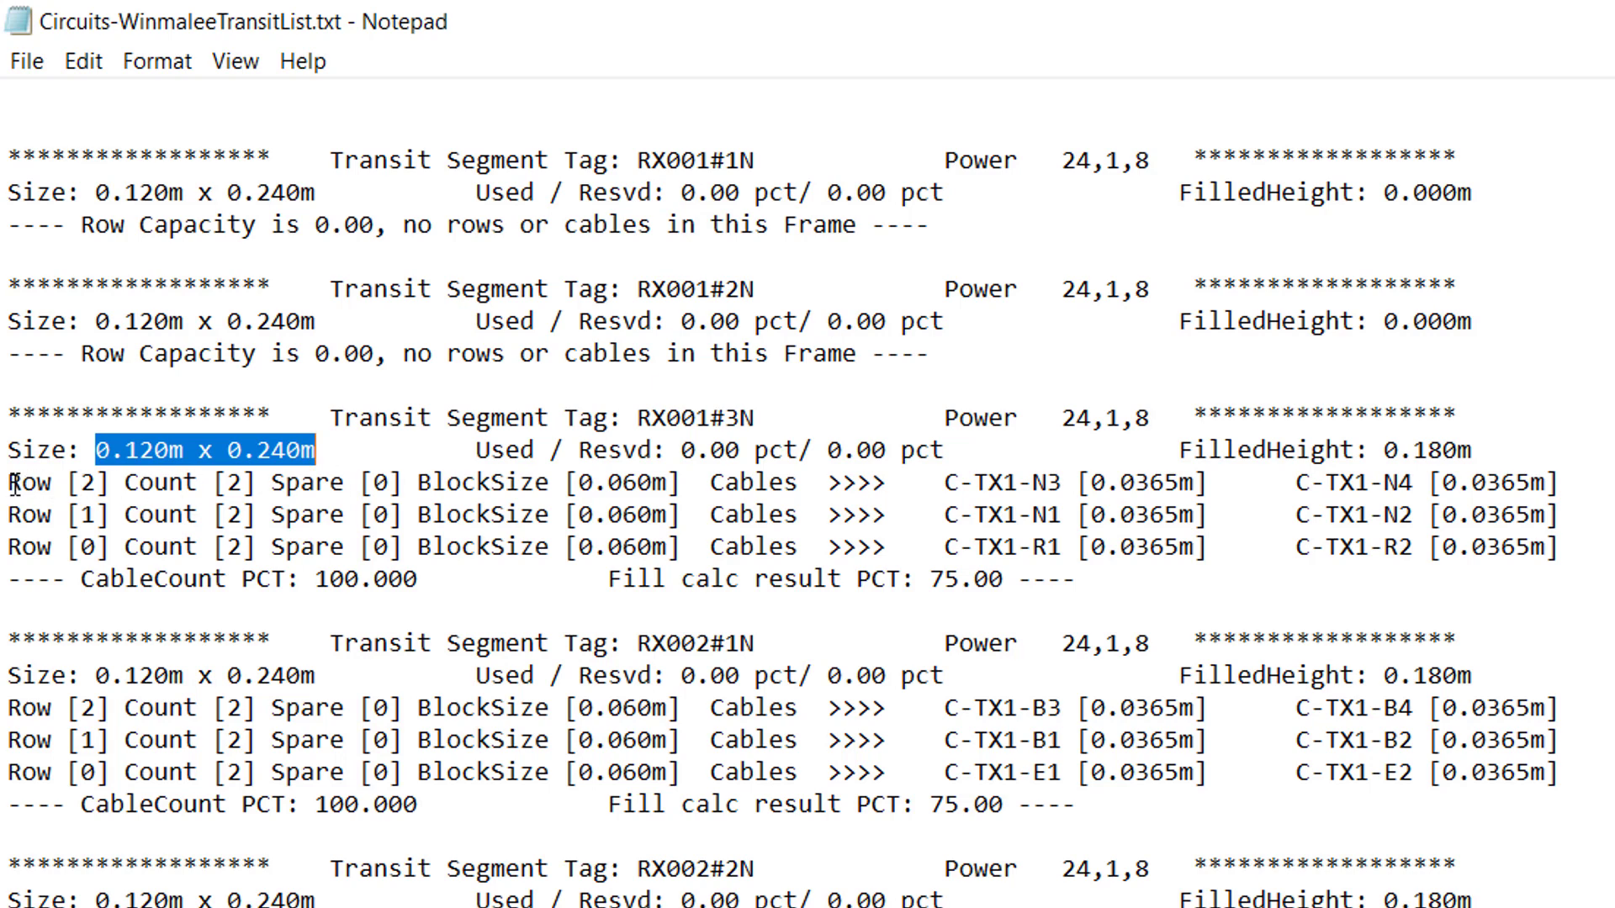
pyautogui.moveTo(15, 485); pyautogui.dragTo(192, 482)
pyautogui.moveTo(426, 485); pyautogui.dragTo(1504, 490)
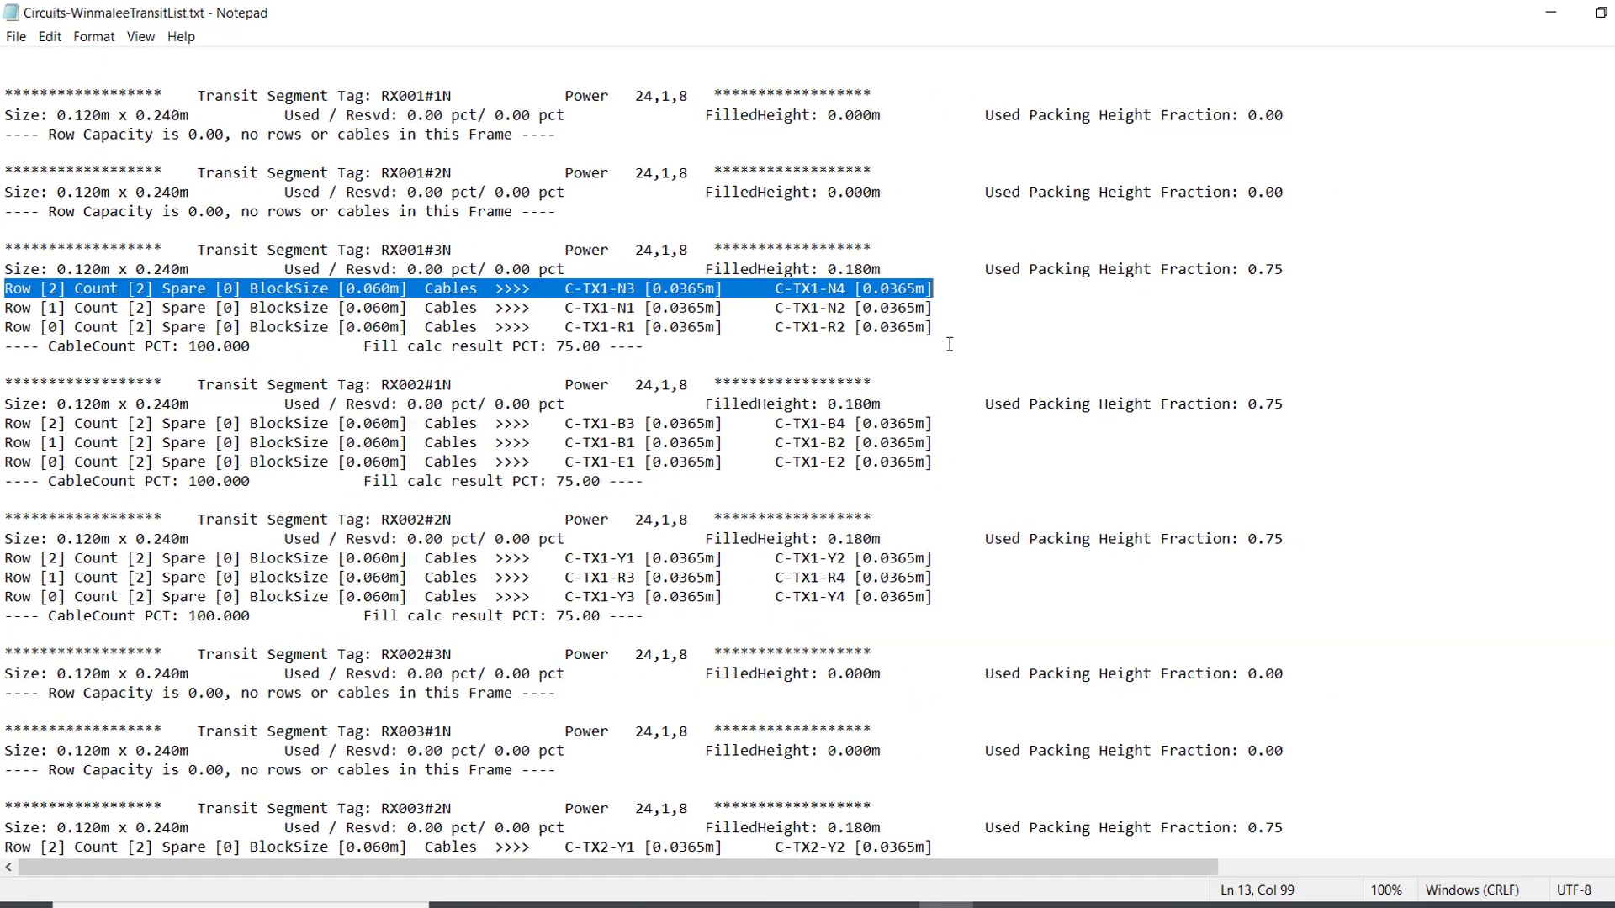
# - Scroll down and select the five JBAZ cable rows of RX008#1N
pyautogui.scroll(-5, 912, 331)
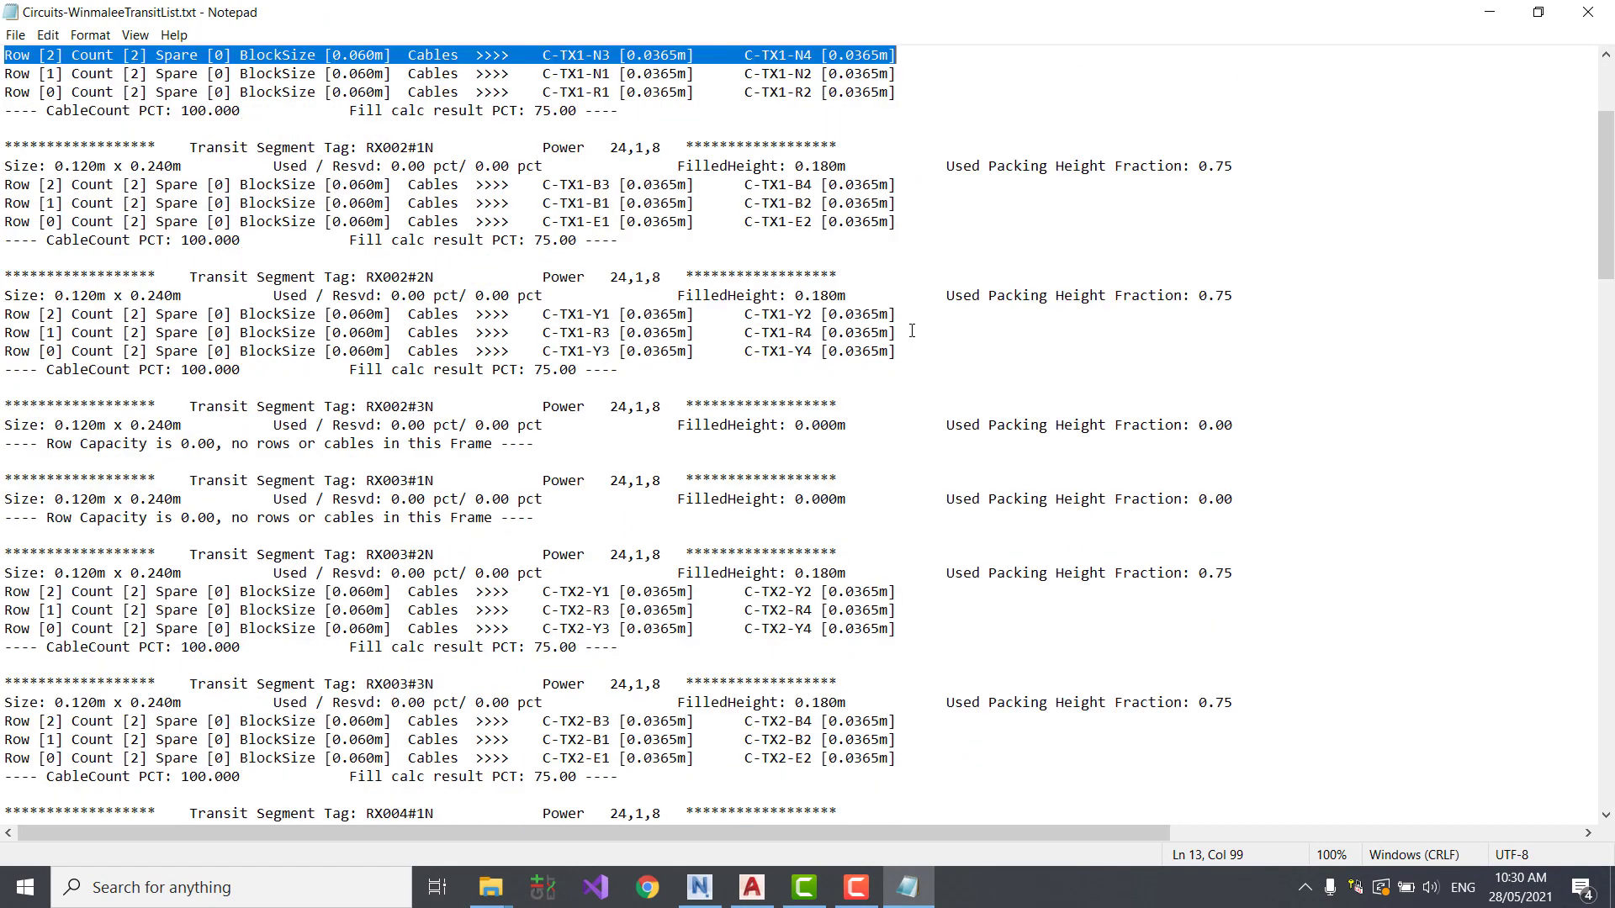
pyautogui.scroll(-5, 906, 333)
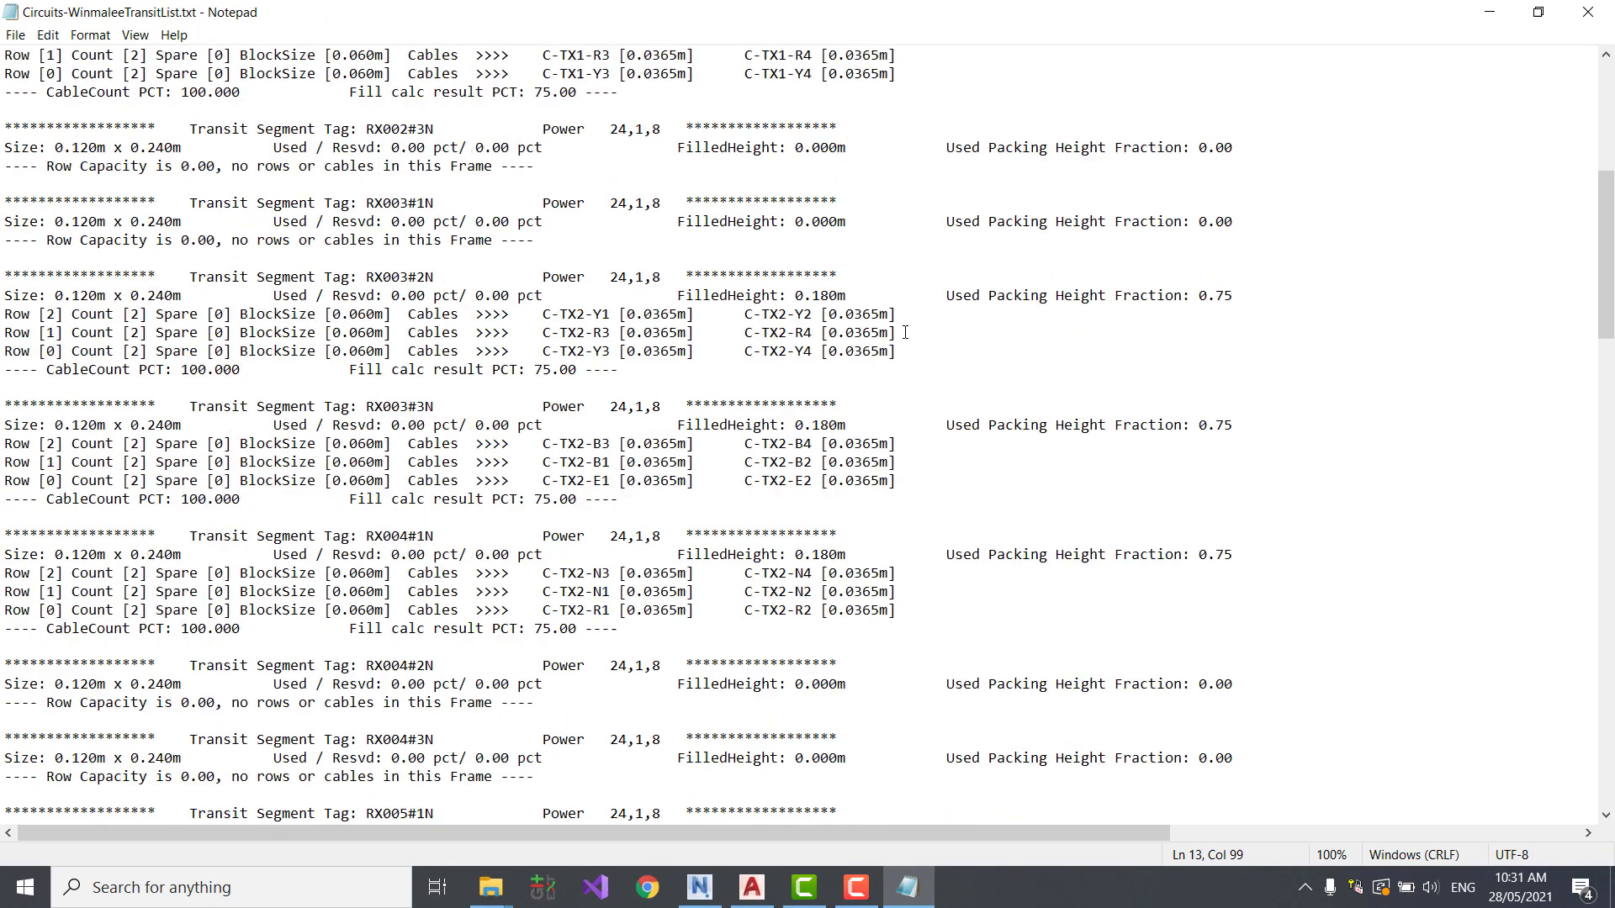
pyautogui.scroll(-5, 905, 332)
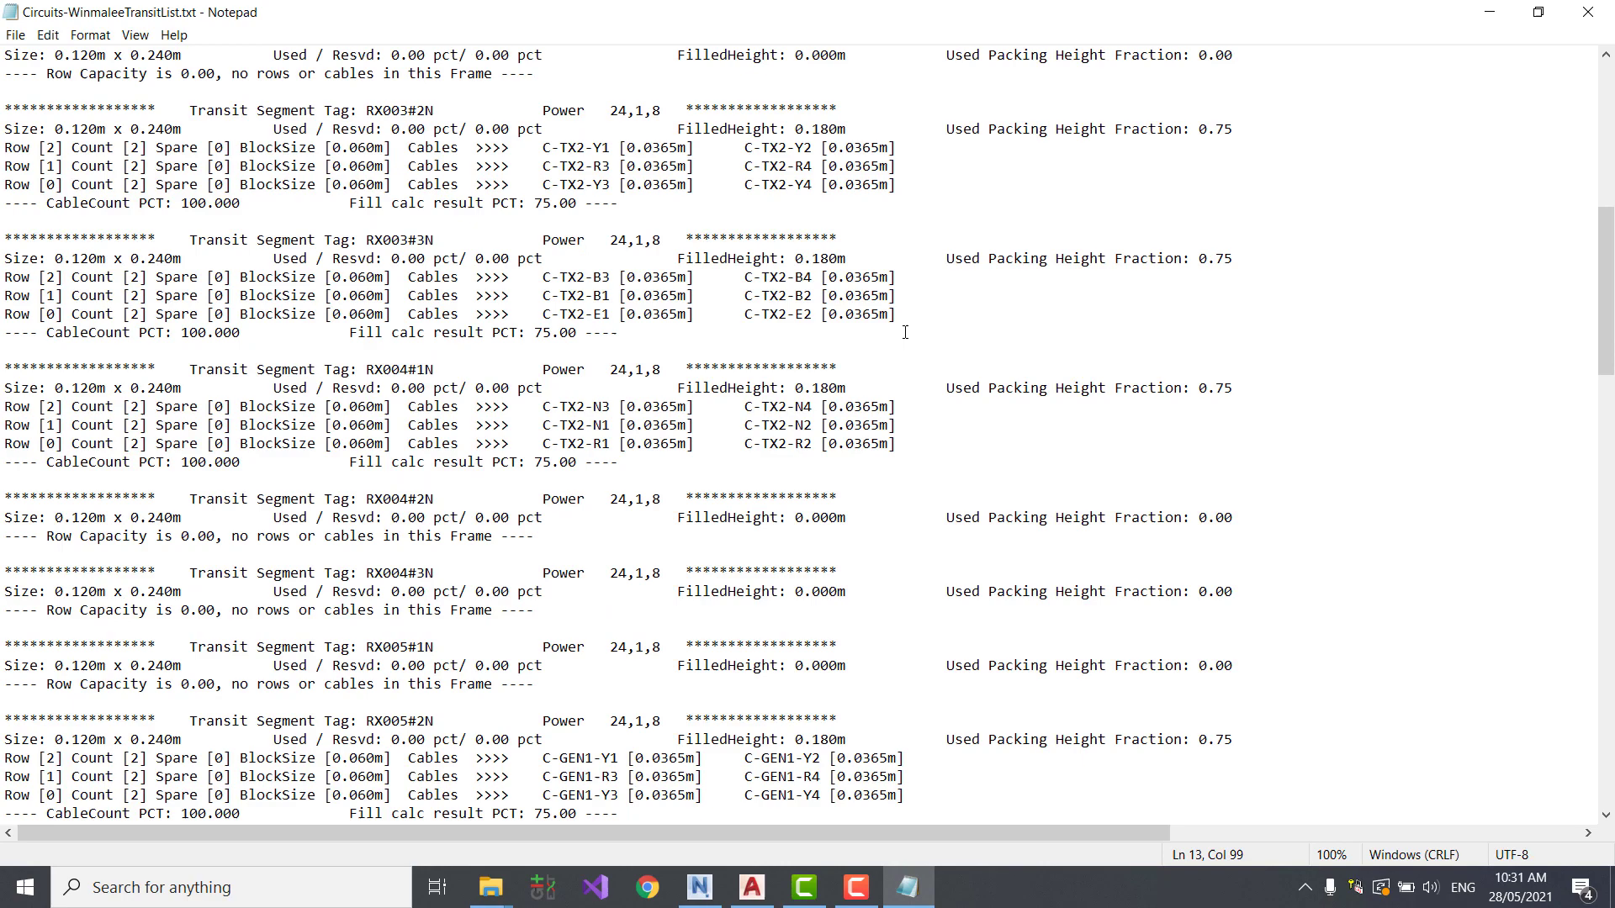
pyautogui.scroll(-5, 904, 333)
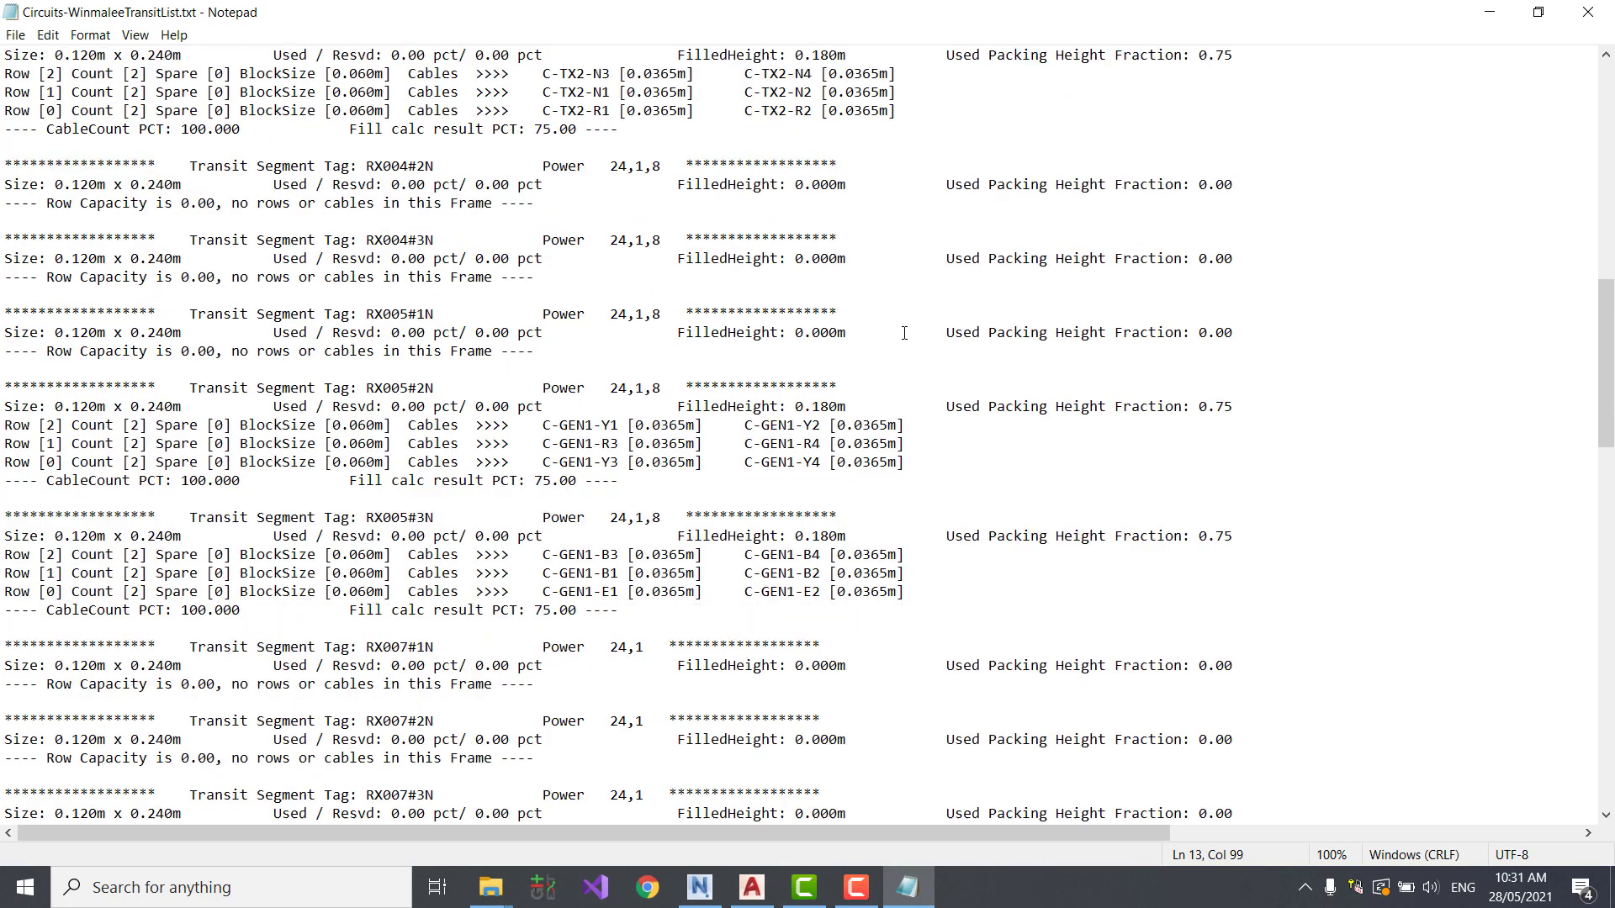
pyautogui.scroll(-5, 904, 333)
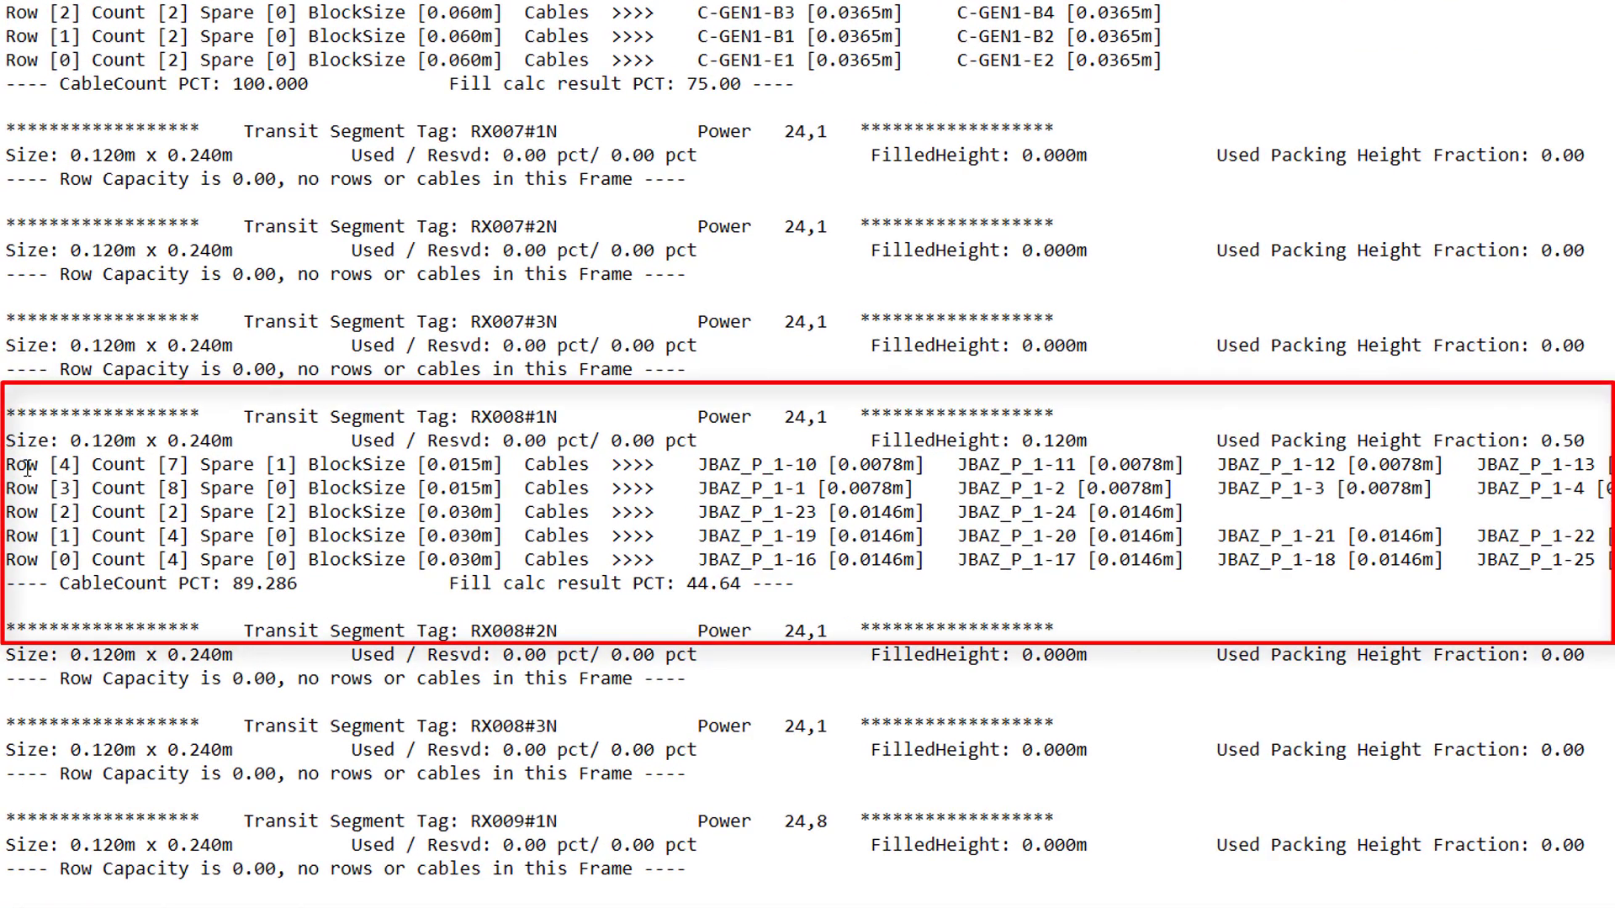
pyautogui.moveTo(52, 475); pyautogui.dragTo(1592, 557)
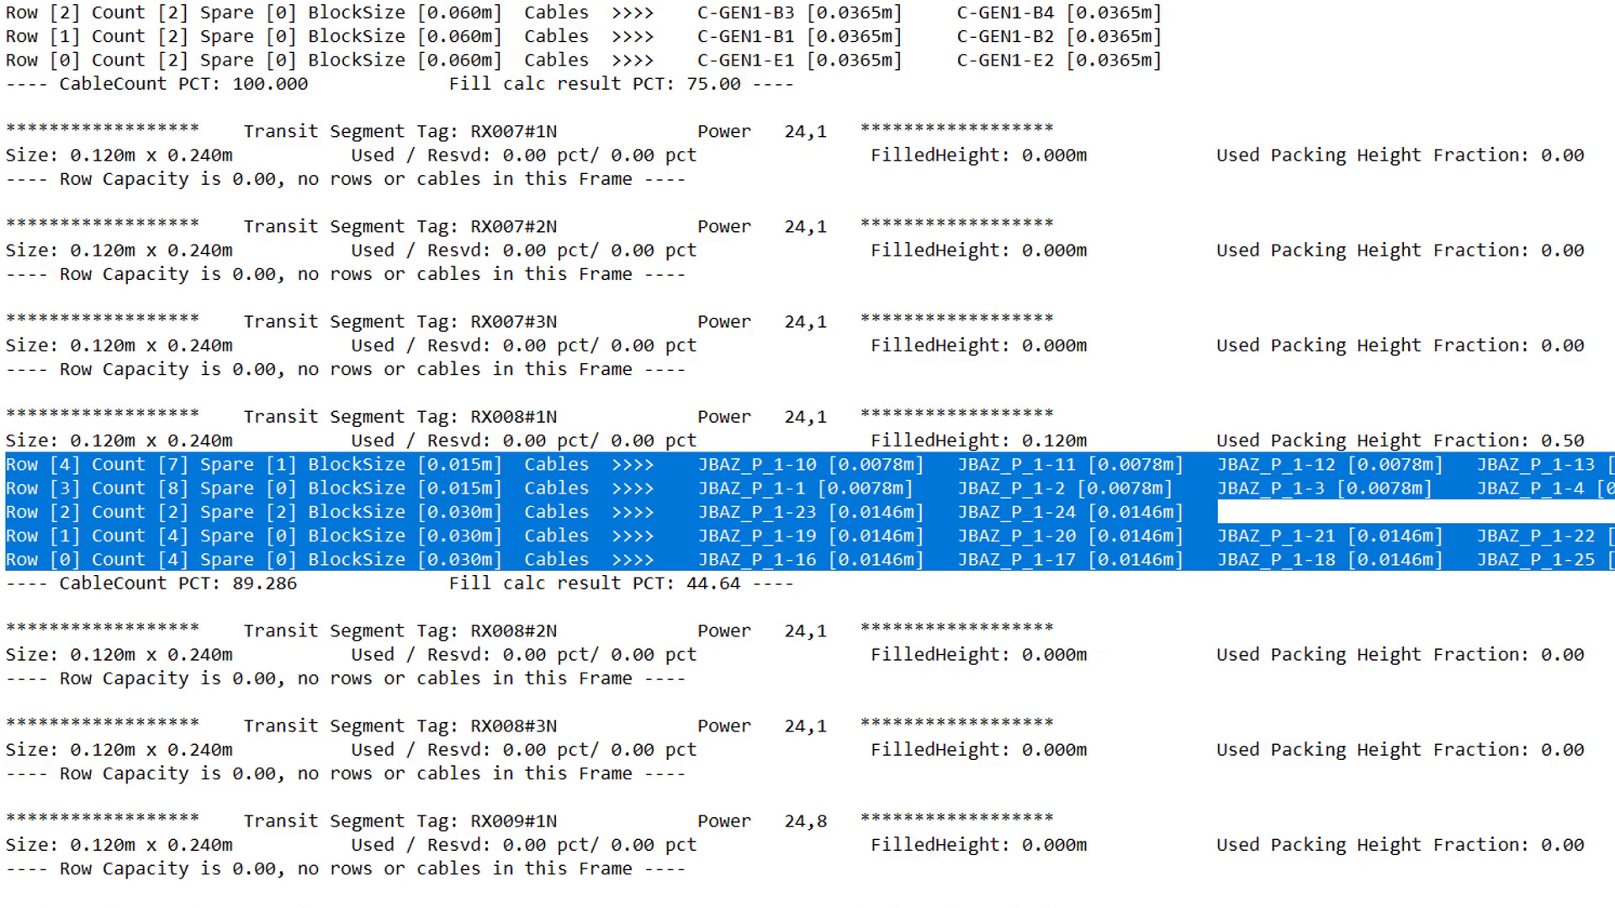
pyautogui.moveTo(1592, 557); pyautogui.dragTo(1614, 572)
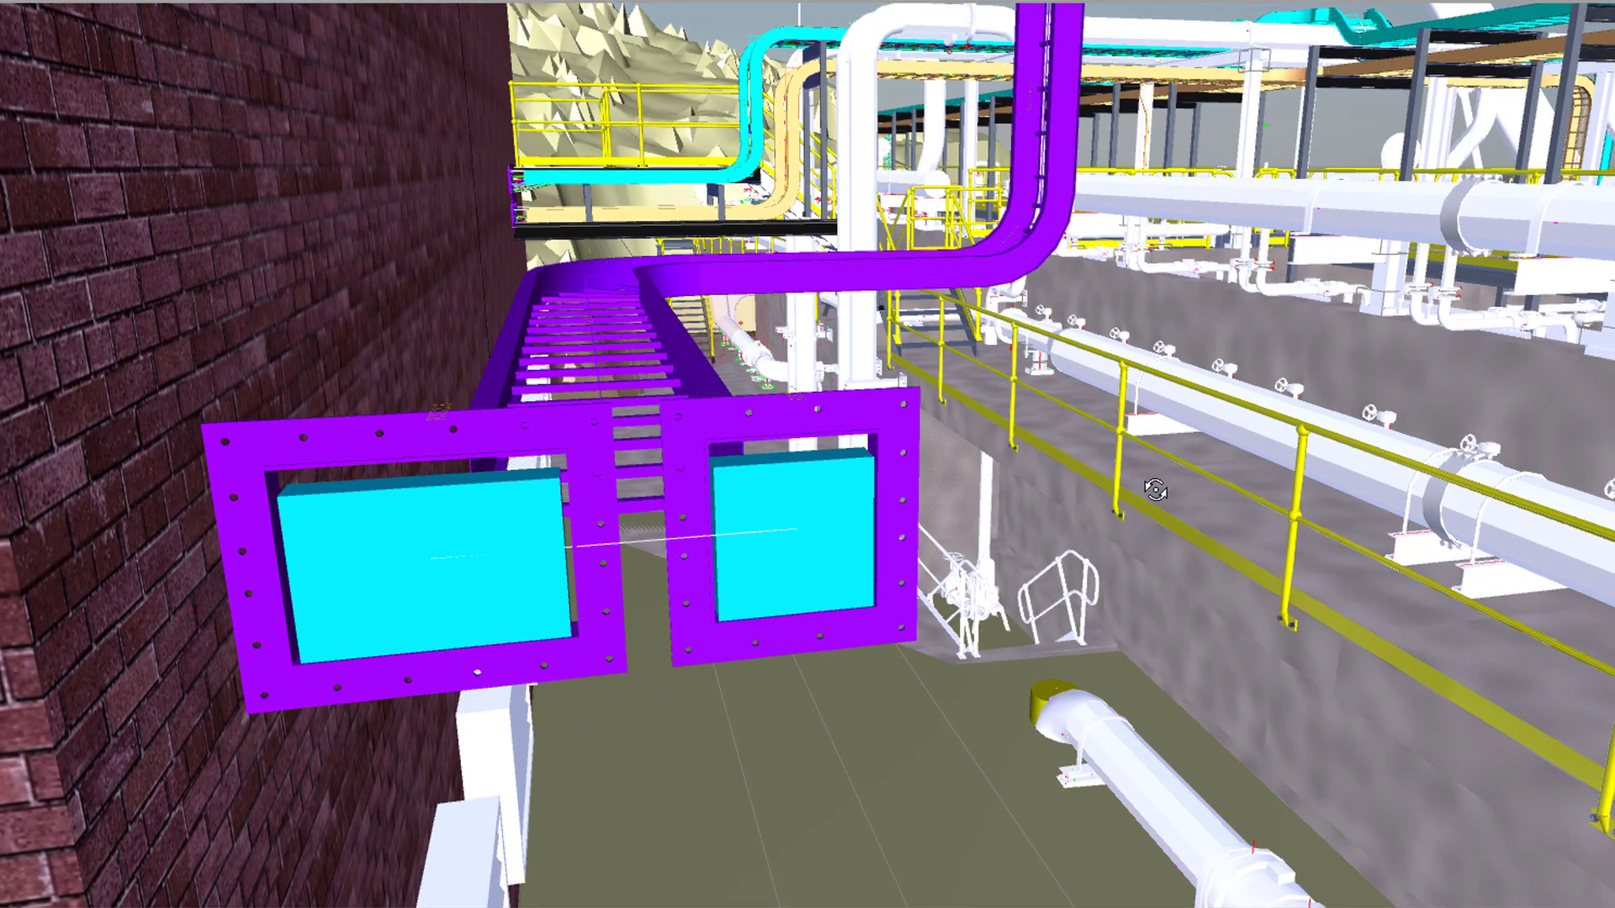
# - Orbit around the transit frames and zoom in on the cables passing through the Roxtec transits
pyautogui.moveTo(1130, 464); pyautogui.dragTo(364, 474)
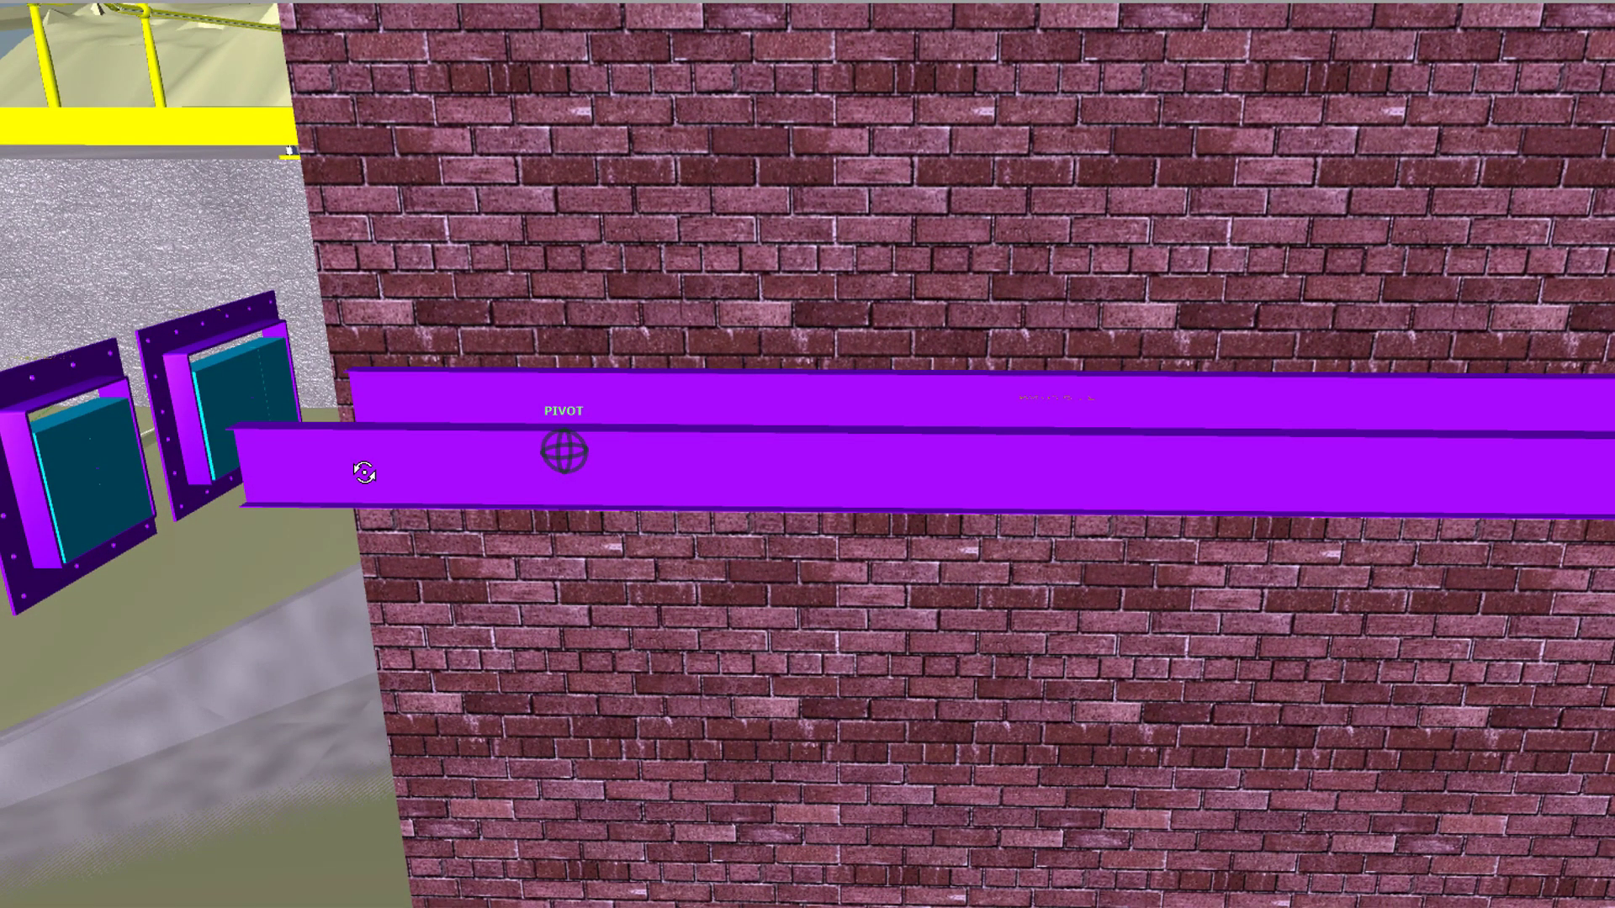
pyautogui.moveTo(364, 474); pyautogui.dragTo(933, 483)
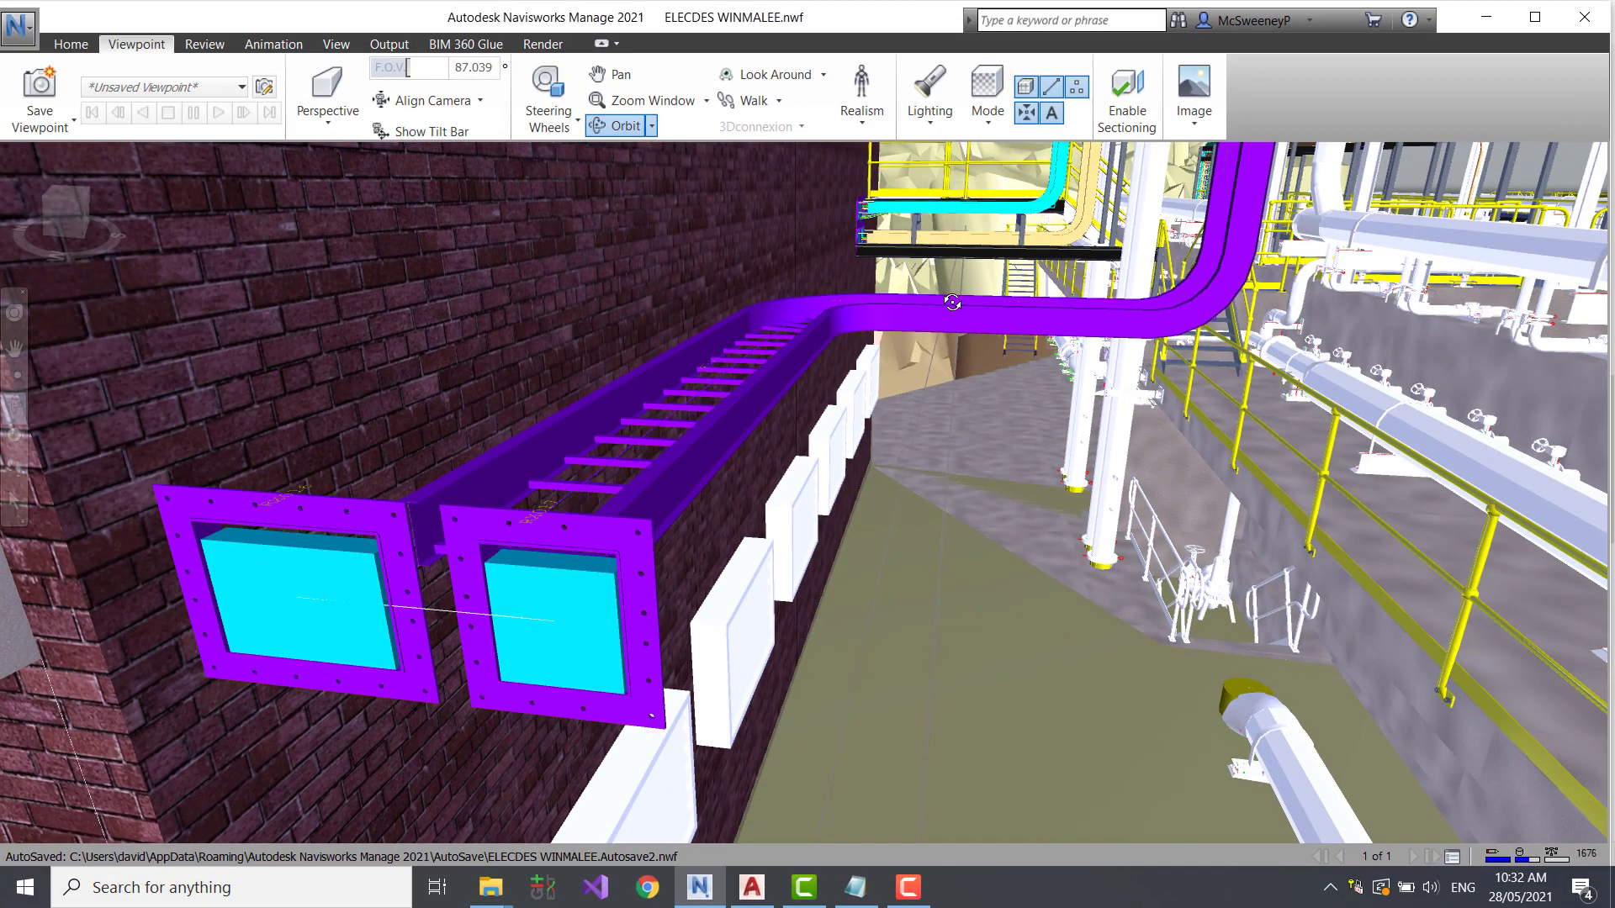
pyautogui.scroll(10, 988, 180)
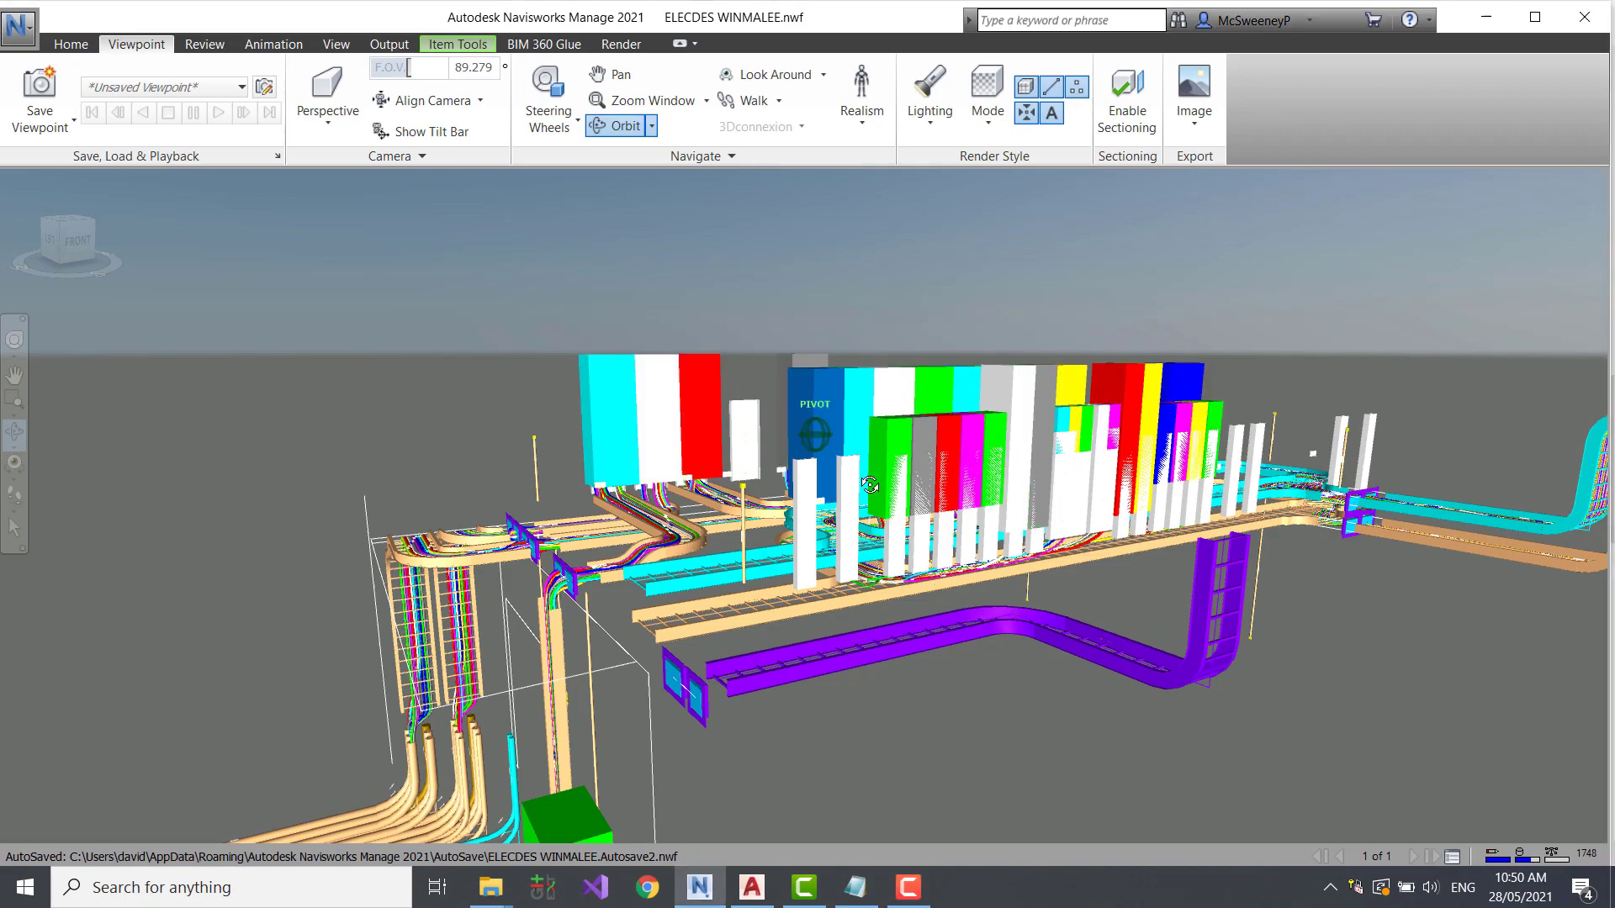
# - Orbit the Navisworks model to a higher angle showing the purple ladder tray beside the cable-filled trays
pyautogui.moveTo(874, 489)
pyautogui.mouseDown()
pyautogui.moveTo(797, 593)
pyautogui.moveTo(674, 598)
pyautogui.moveTo(513, 572)
pyautogui.moveTo(379, 513)
pyautogui.moveTo(858, 556)
pyautogui.moveTo(1063, 534)
pyautogui.mouseUp()
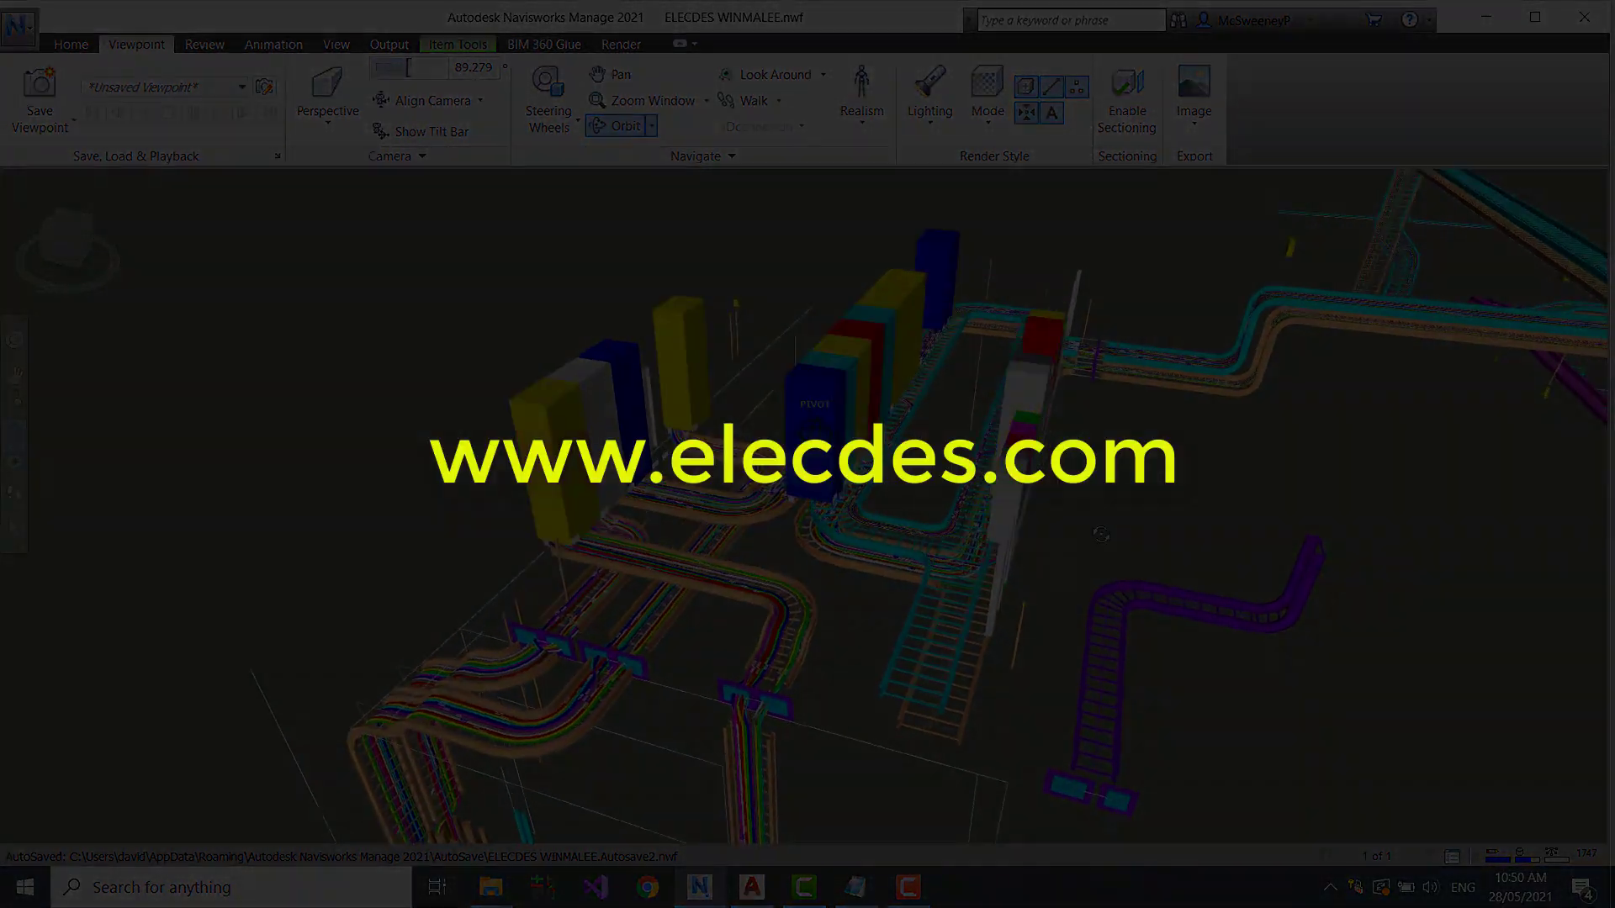